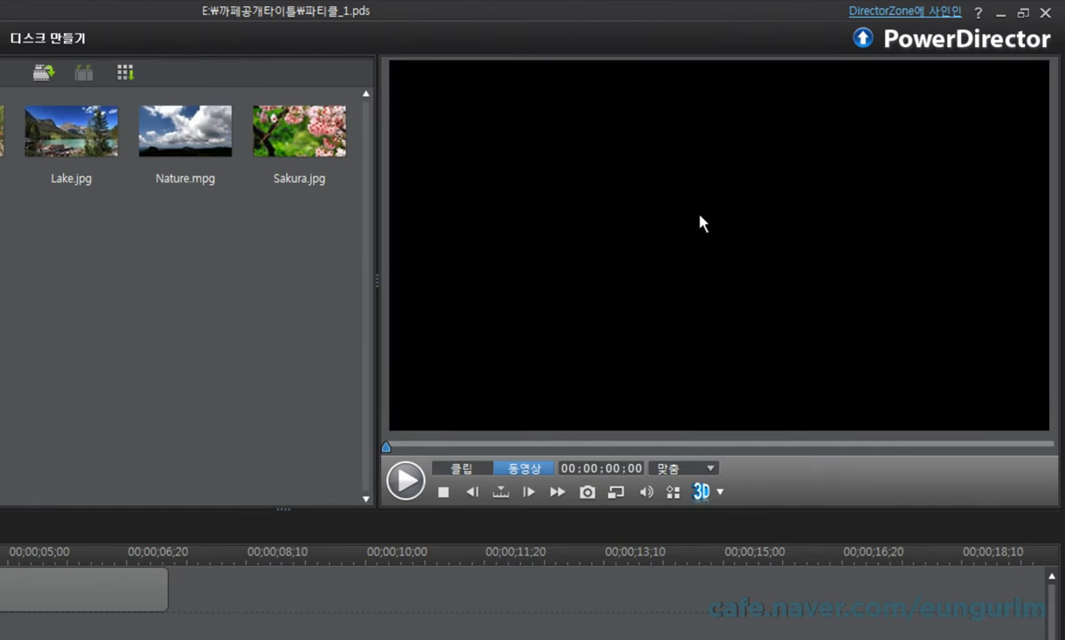
# - Play back the finished birthday title project and scrub through its opening to review the text and particle effect
pyautogui.click(402, 480)
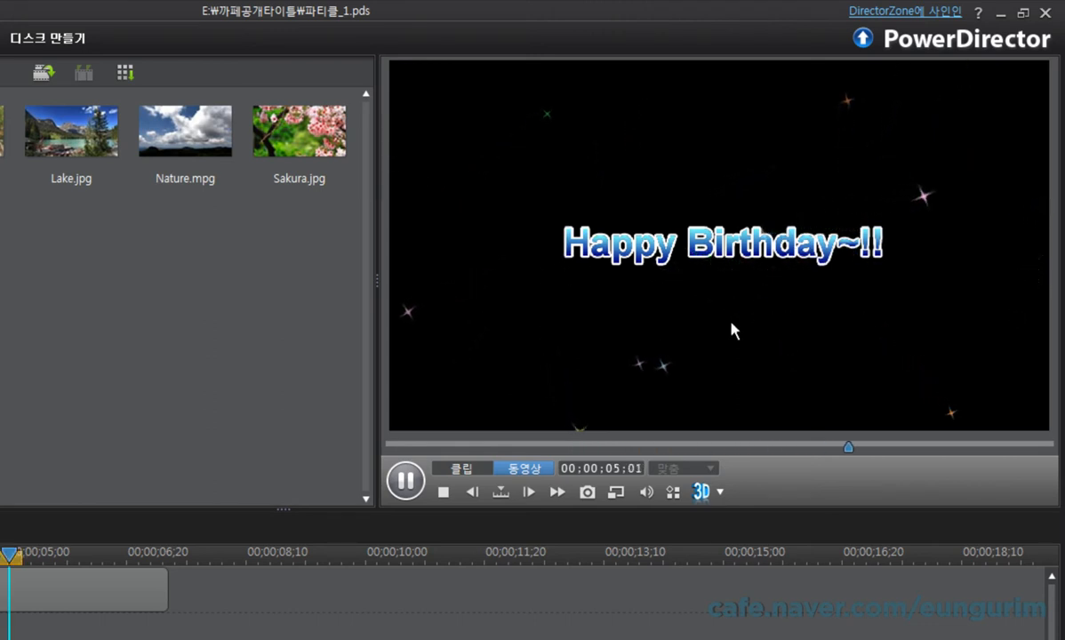
pyautogui.click(405, 480)
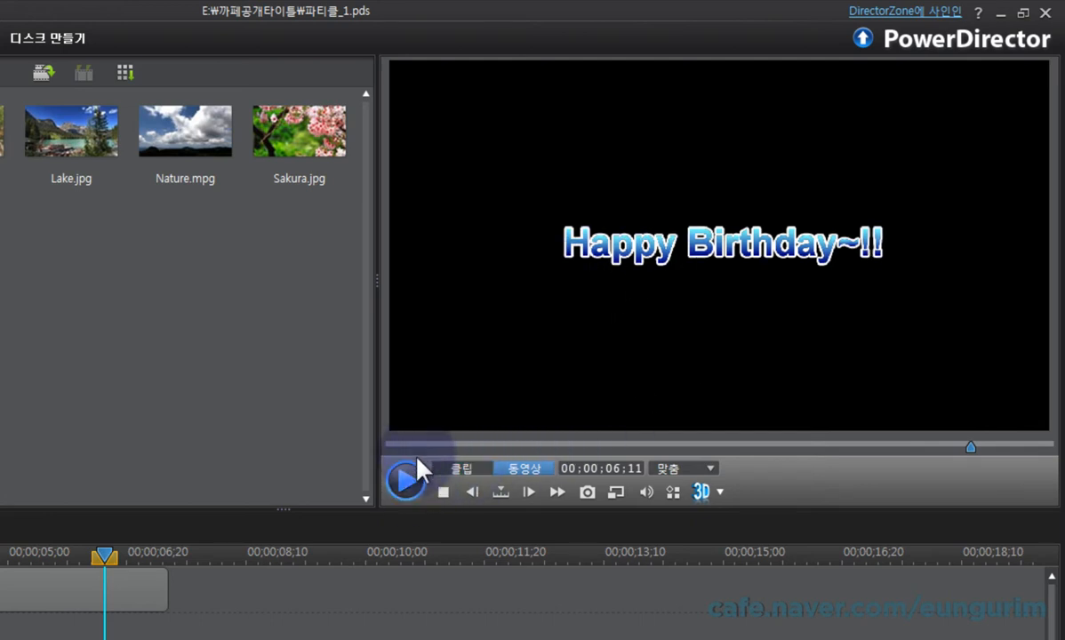
pyautogui.click(442, 492)
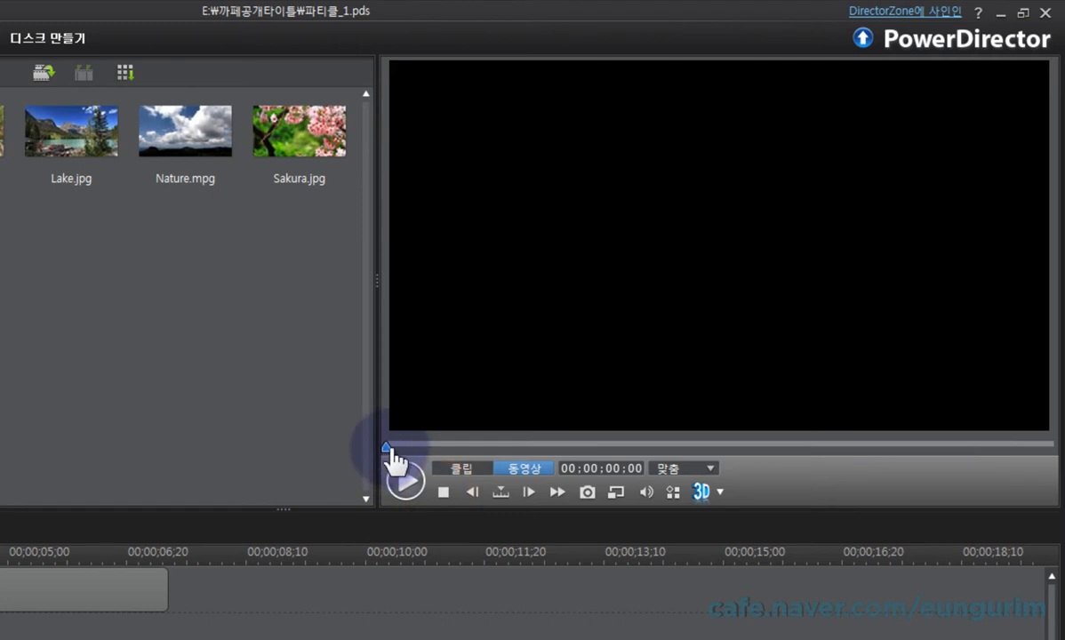
pyautogui.click(388, 448)
pyautogui.moveTo(389, 448); pyautogui.dragTo(474, 449)
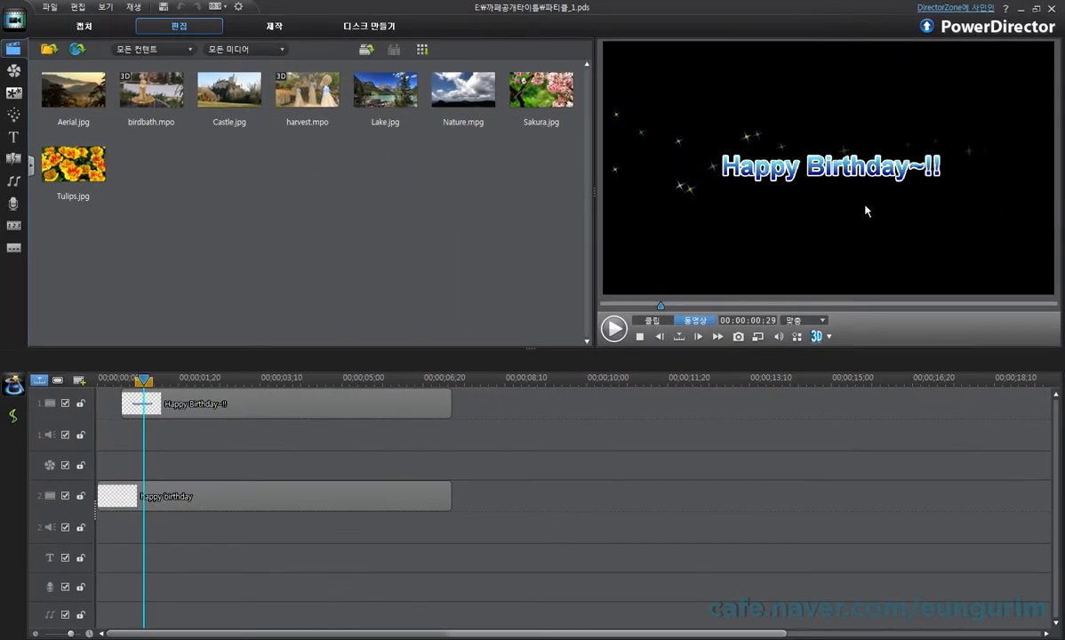
# - Start a new project and create a new 2D title (2D 타이틀) in the title designer
pyautogui.click(51, 8)
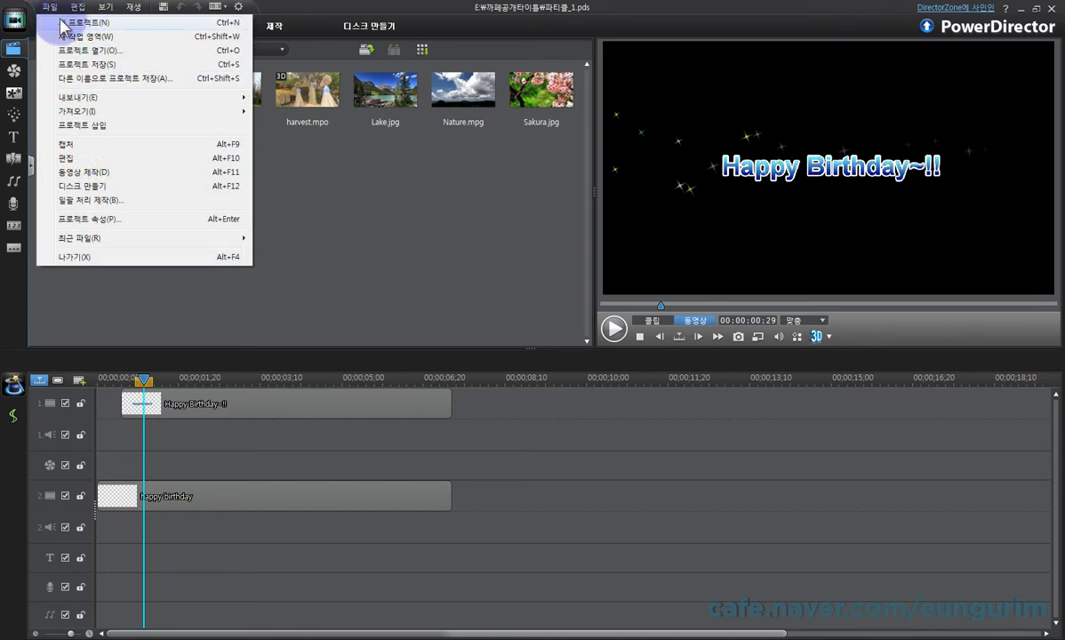
pyautogui.click(141, 22)
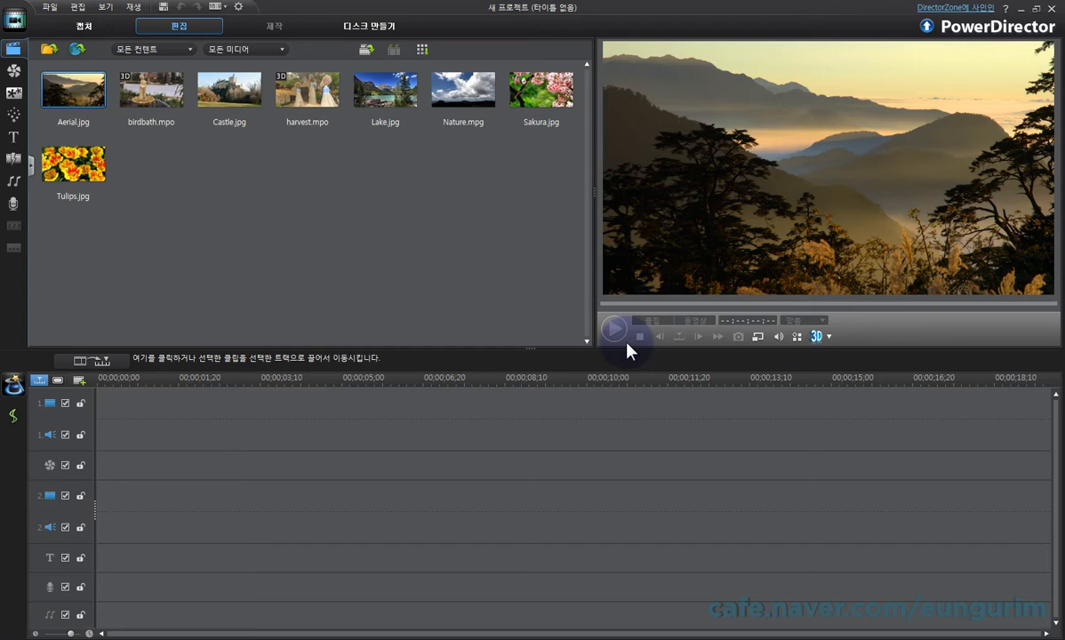
pyautogui.click(14, 137)
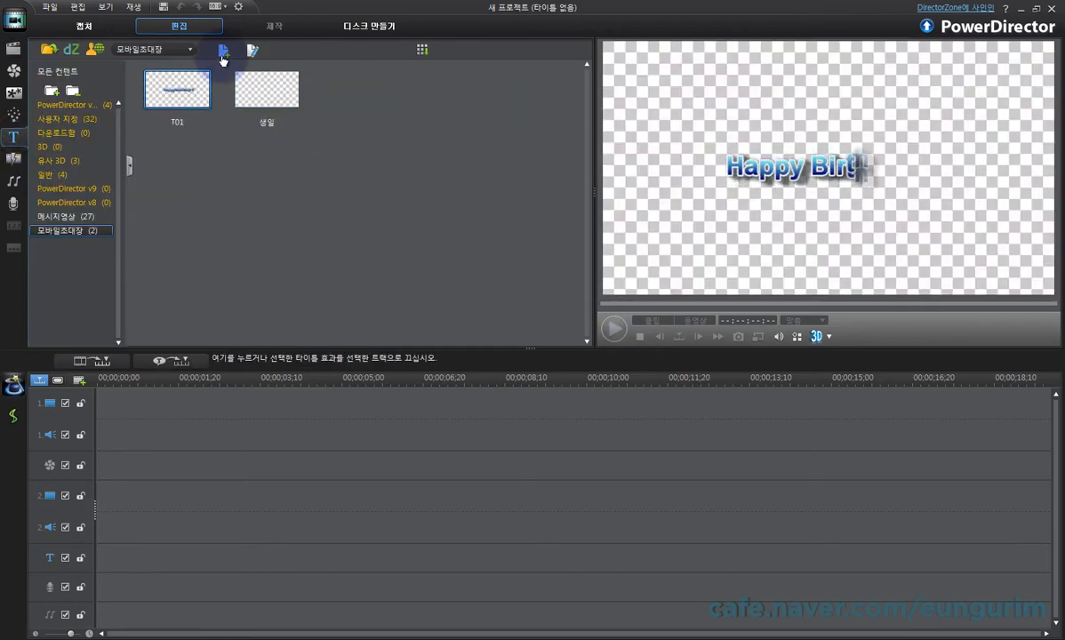
pyautogui.click(223, 54)
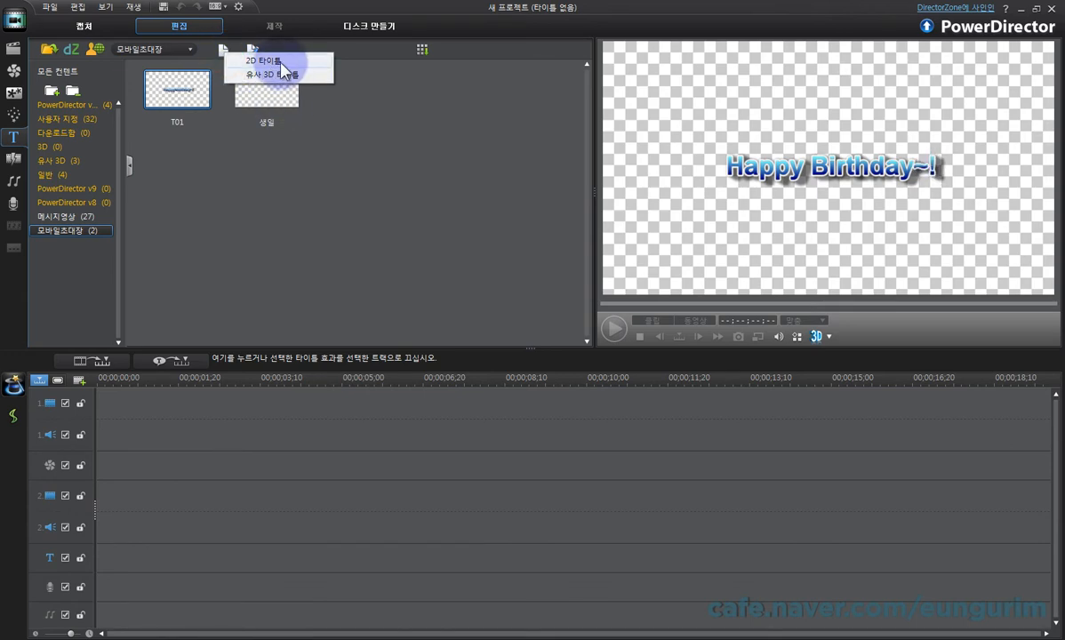
pyautogui.click(283, 61)
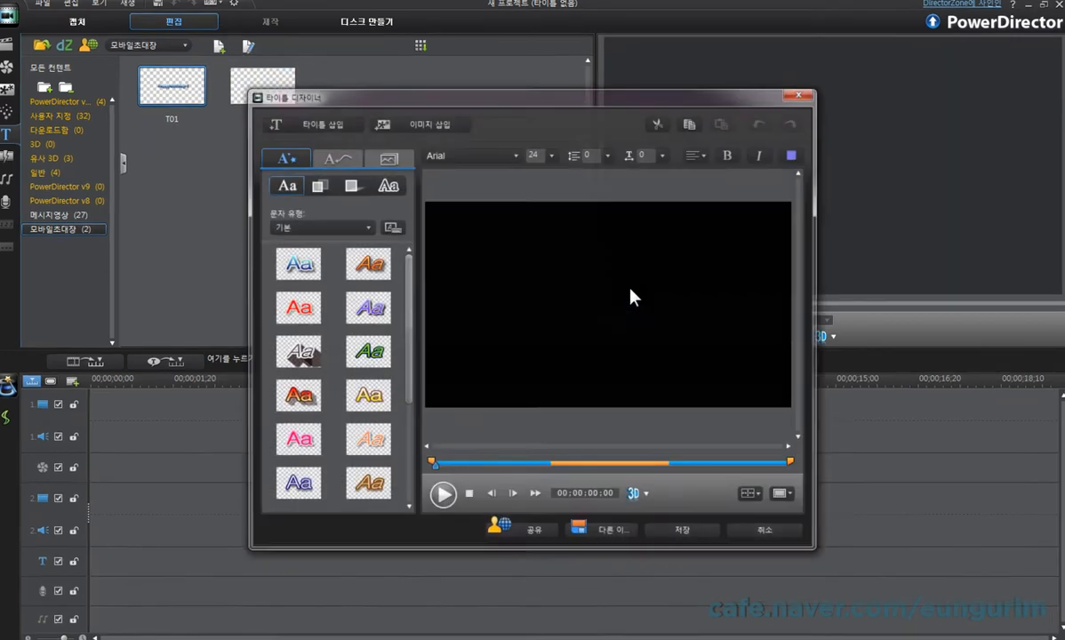
# - Replace the placeholder title text with "Happy Birthday~!"
pyautogui.click(630, 295)
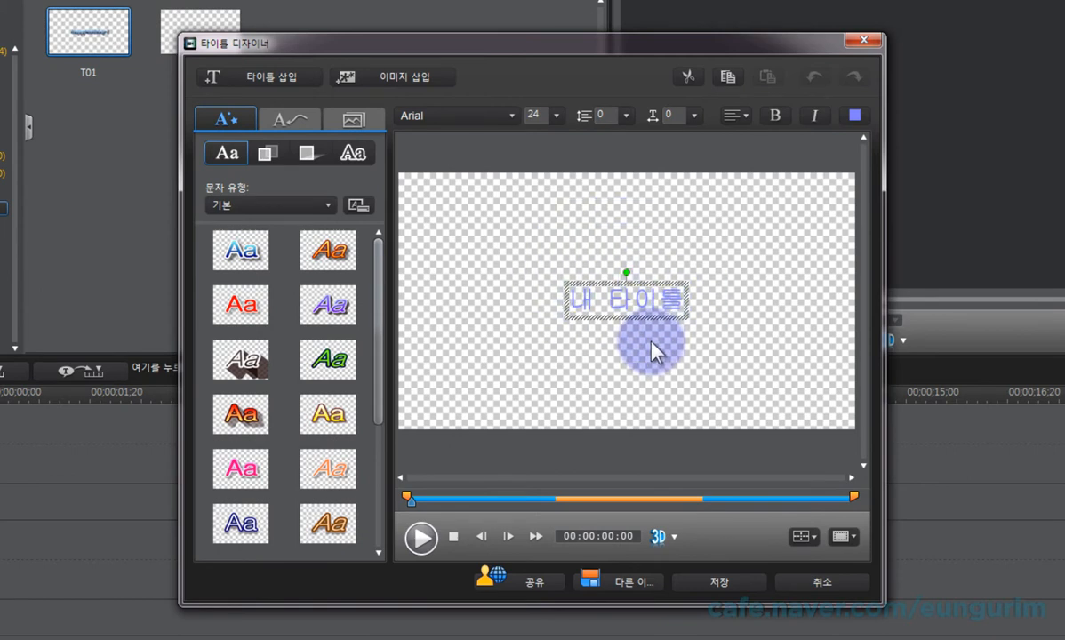
pyautogui.moveTo(571, 297); pyautogui.dragTo(716, 308)
pyautogui.write('H')
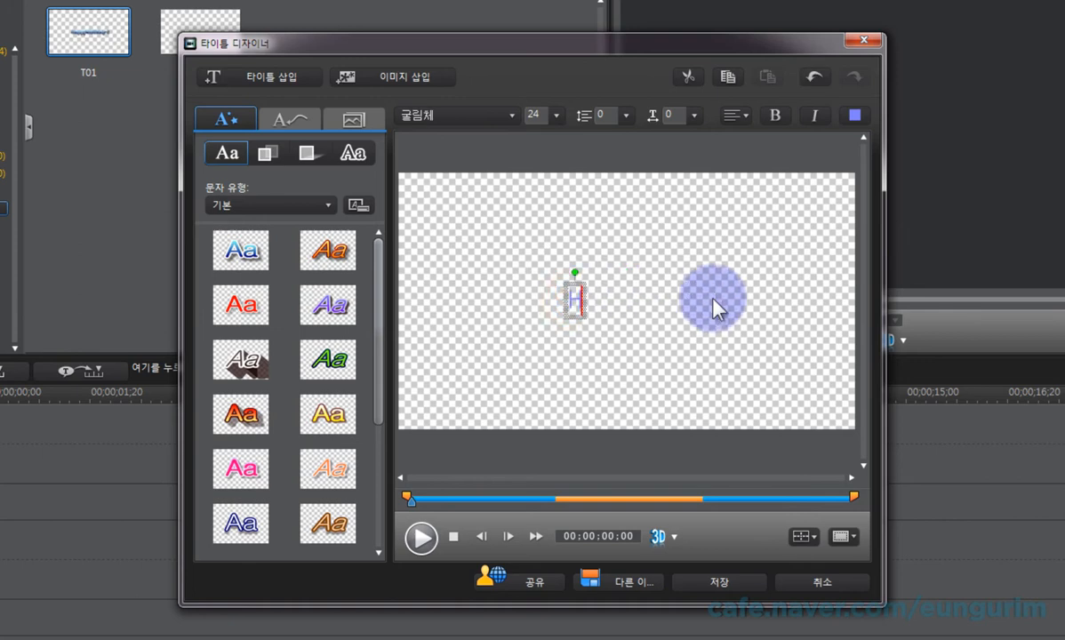
pyautogui.write('appy Bir')
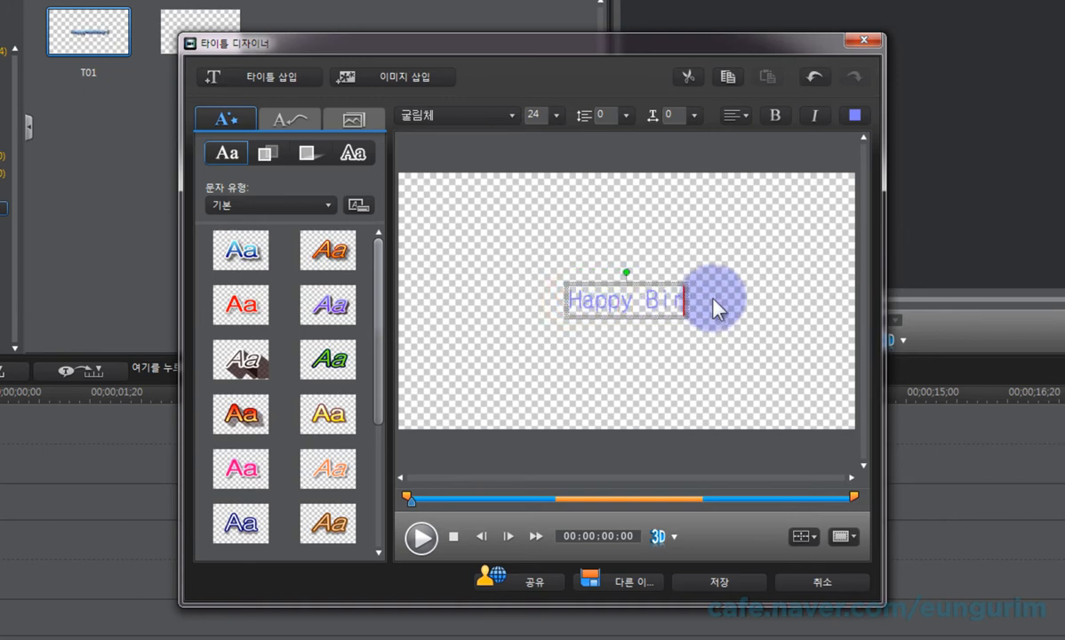
pyautogui.write('thday~!')
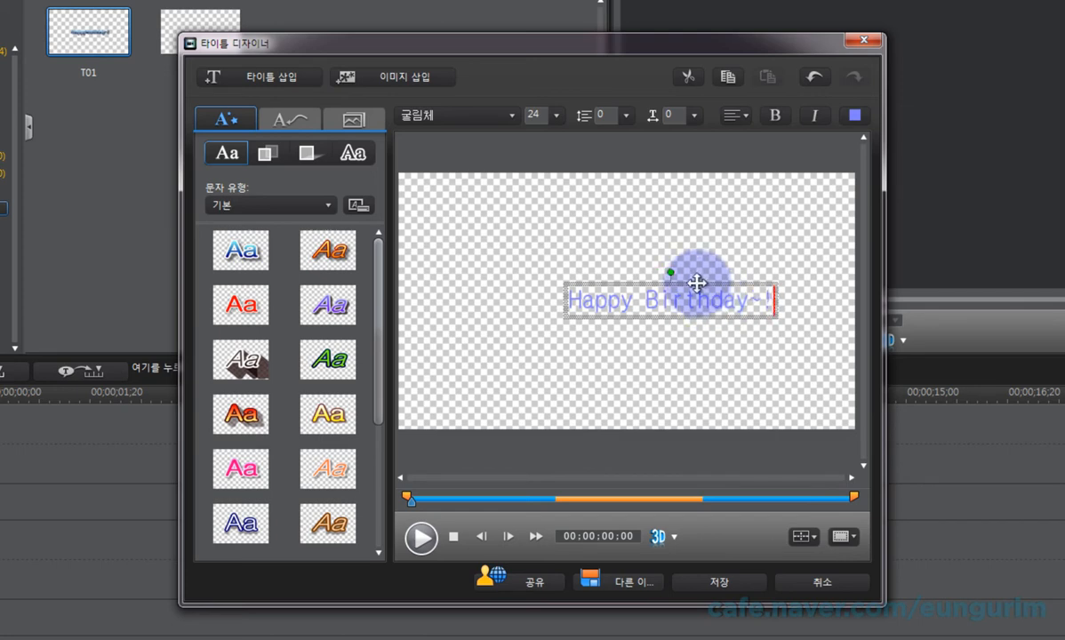
# - Apply the light-blue-to-dark-blue gradient character preset with shadow to the whole "Happy Birthday~!" text
pyautogui.click(571, 300)
pyautogui.moveTo(571, 300); pyautogui.dragTo(819, 303)
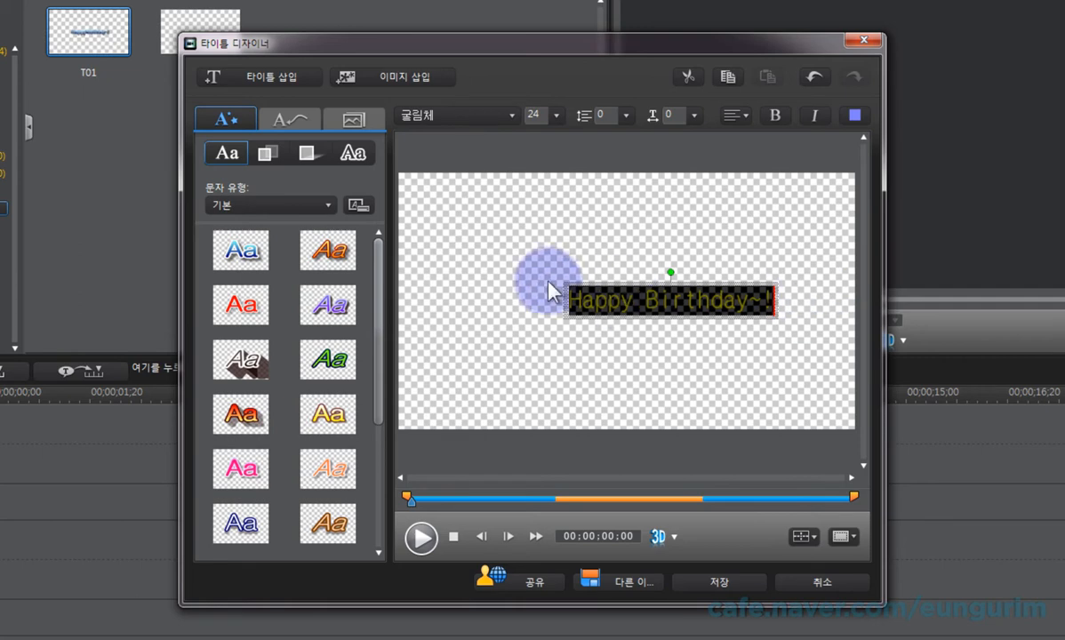
pyautogui.click(331, 251)
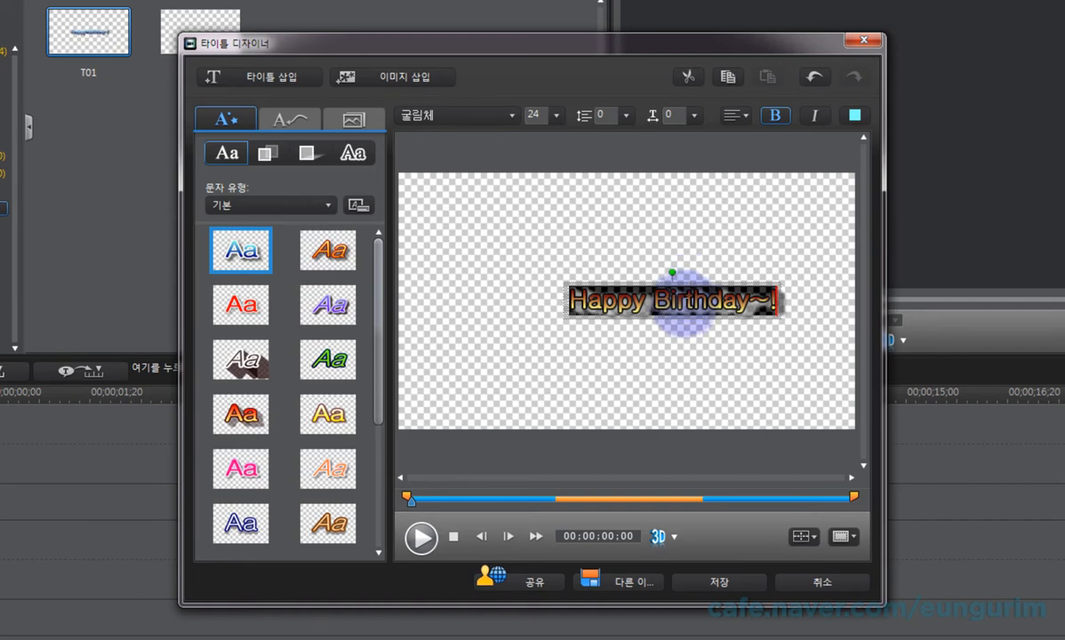
pyautogui.click(678, 299)
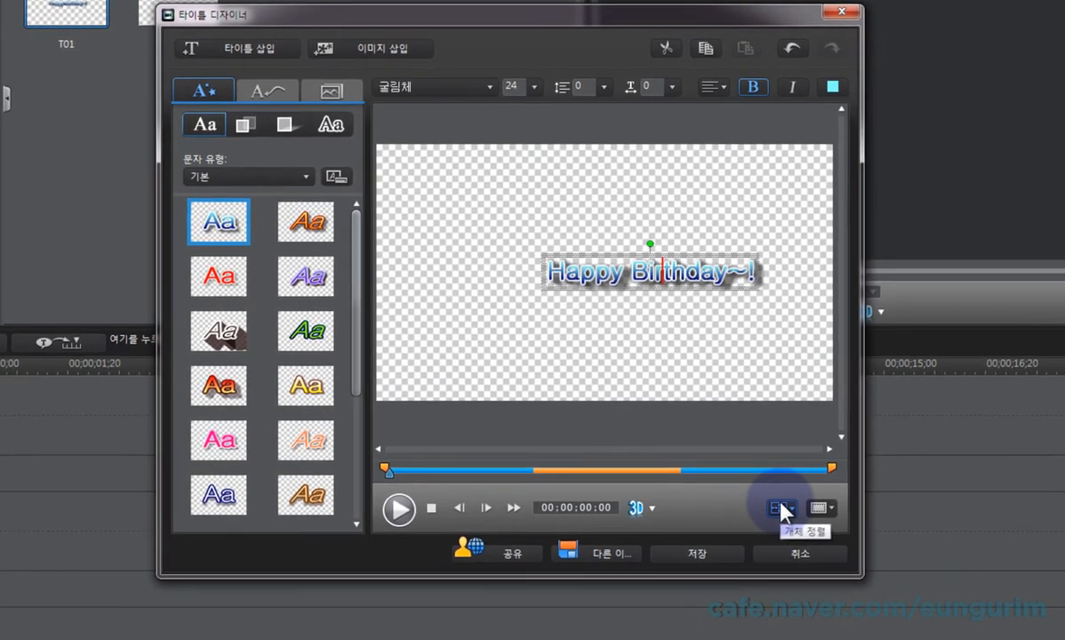
# - Centre the title text in the frame both horizontally (가로 중앙) and vertically (수직 중앙)
pyautogui.click(780, 511)
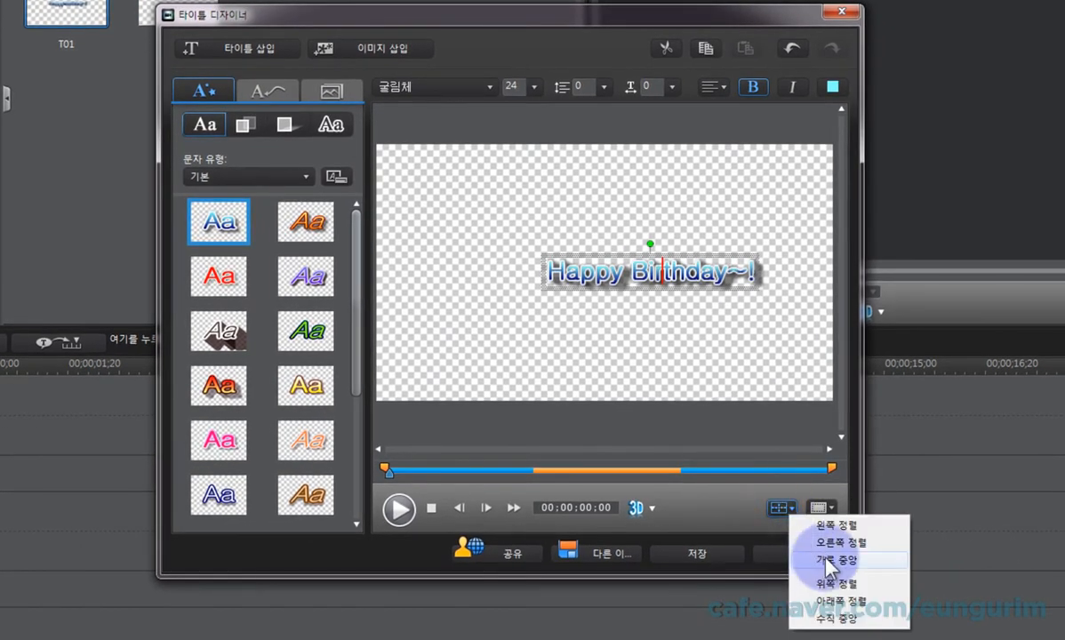
pyautogui.click(826, 558)
pyautogui.click(782, 509)
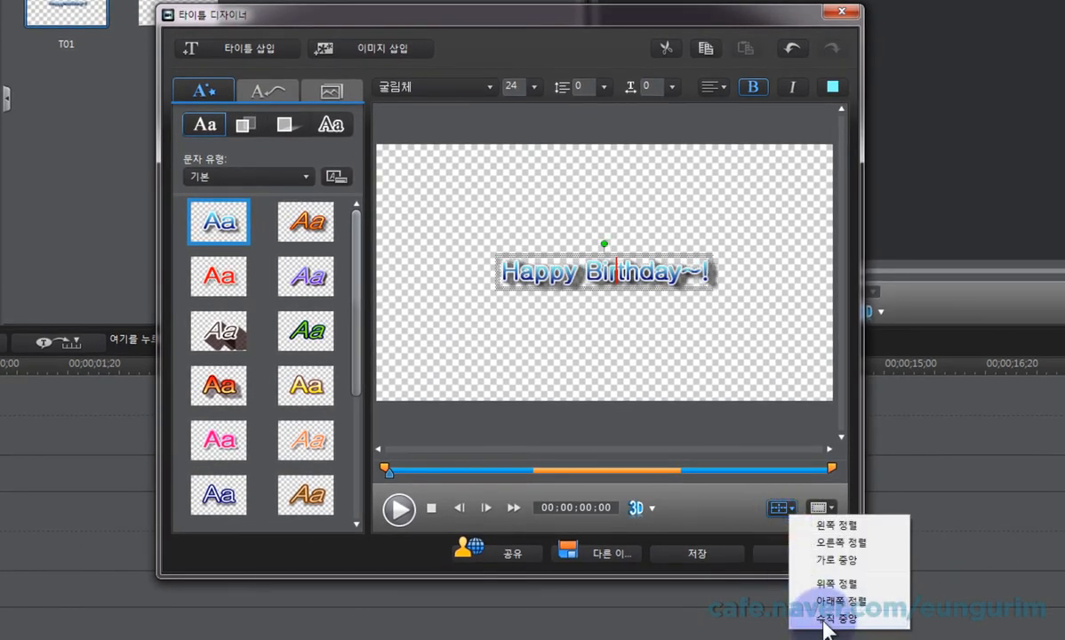
pyautogui.click(825, 622)
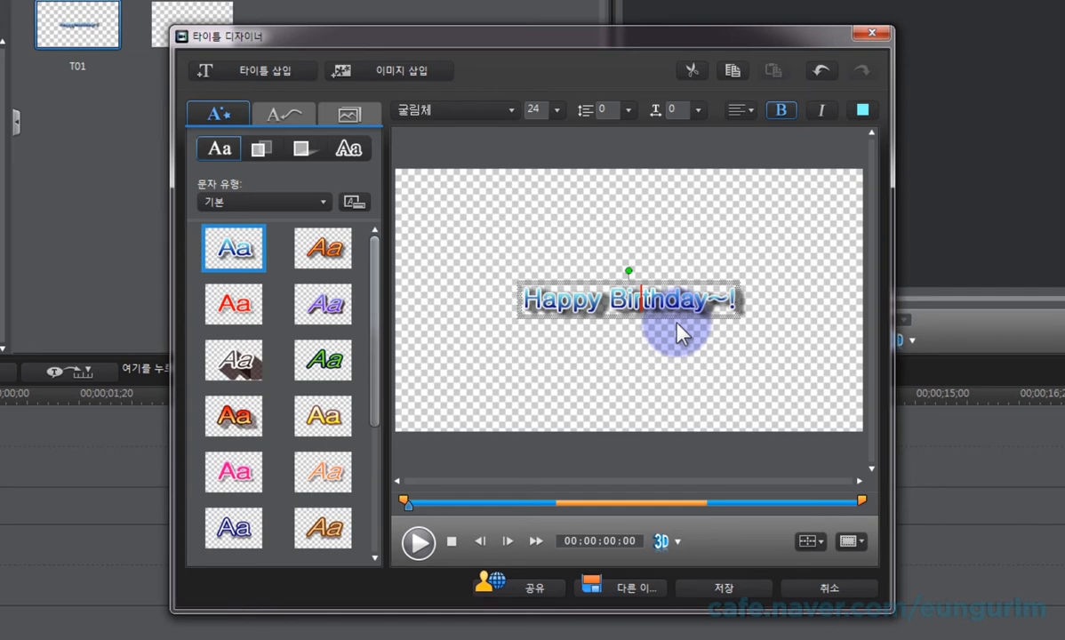
# - Set the title's start effect (시작 효과) to 수직 이중 보이기
pyautogui.click(287, 119)
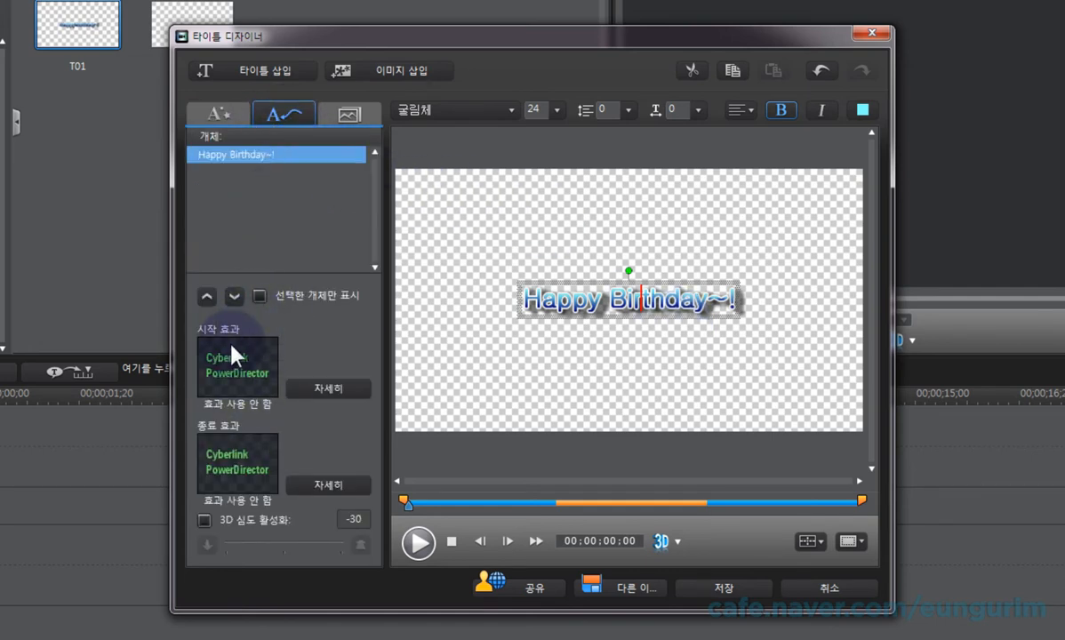
pyautogui.click(334, 394)
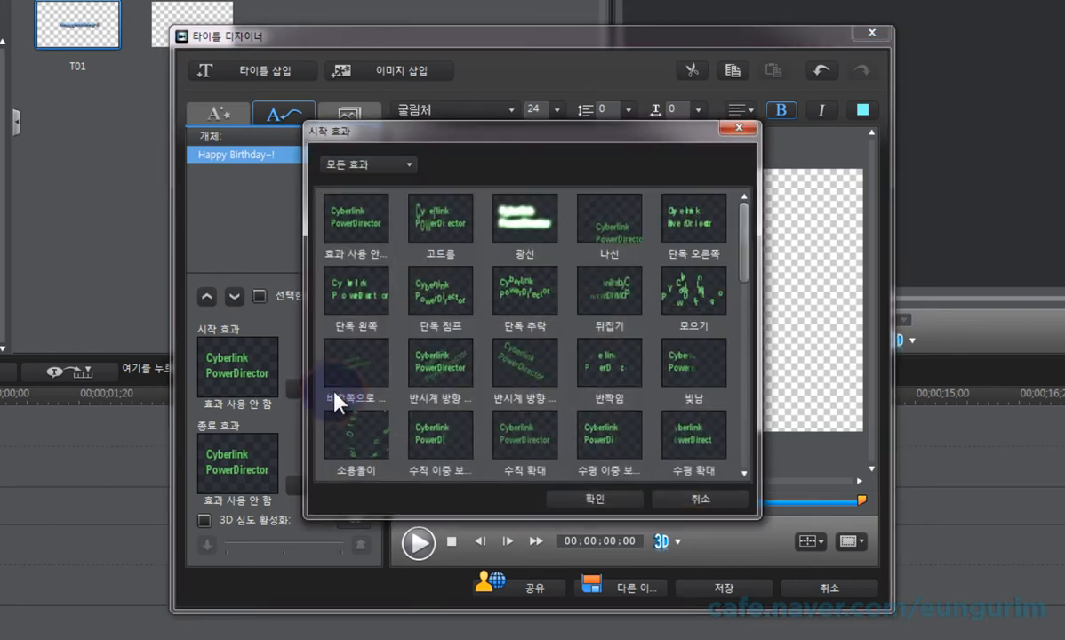
pyautogui.moveTo(744, 261); pyautogui.dragTo(747, 305)
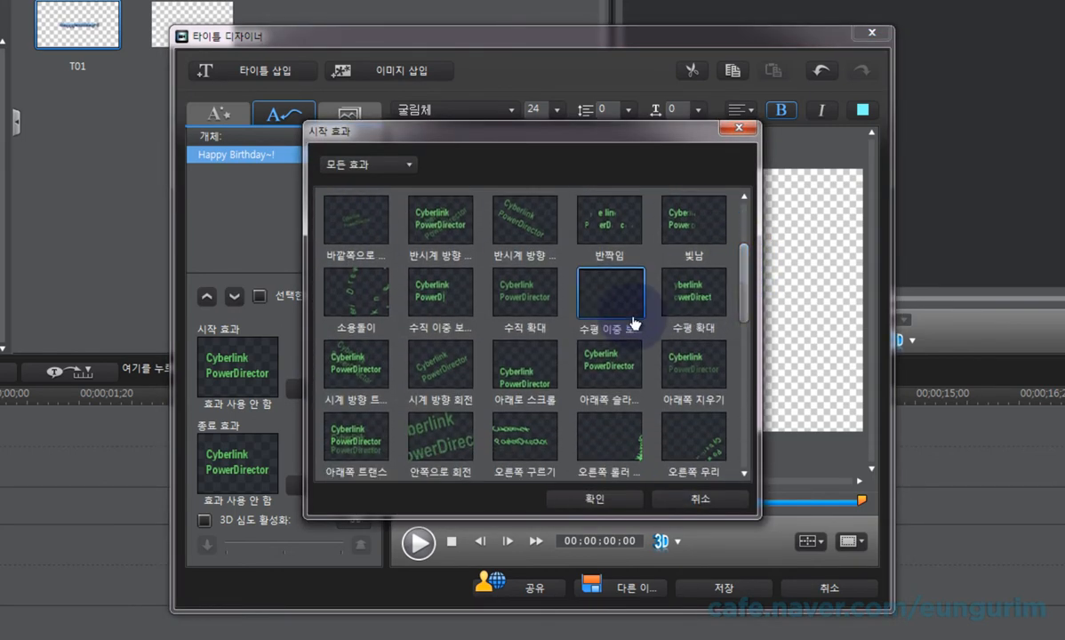
pyautogui.click(442, 294)
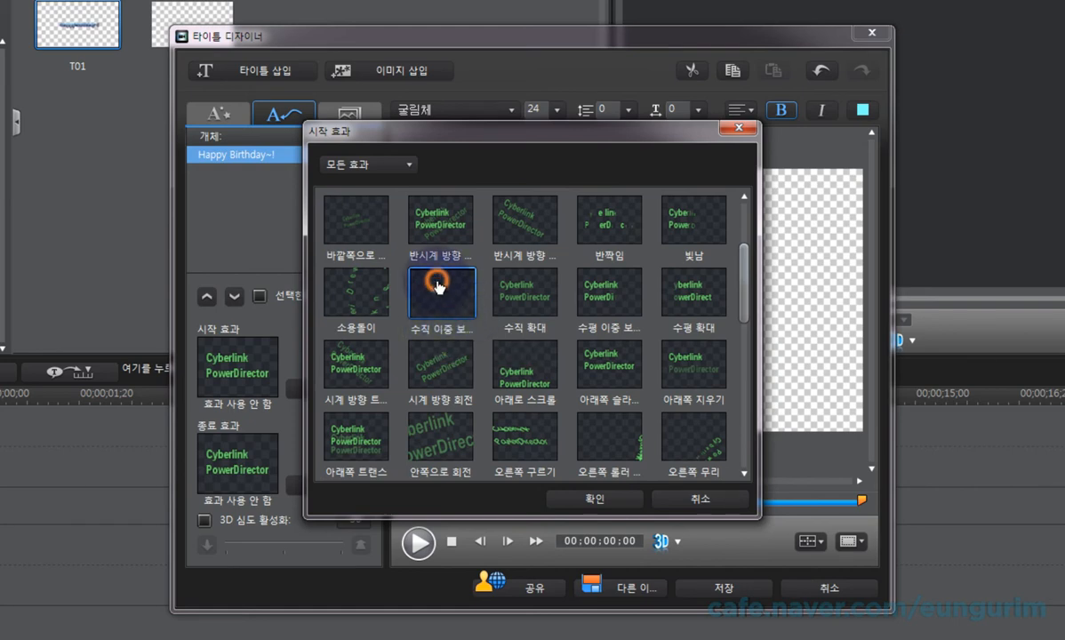
pyautogui.click(588, 501)
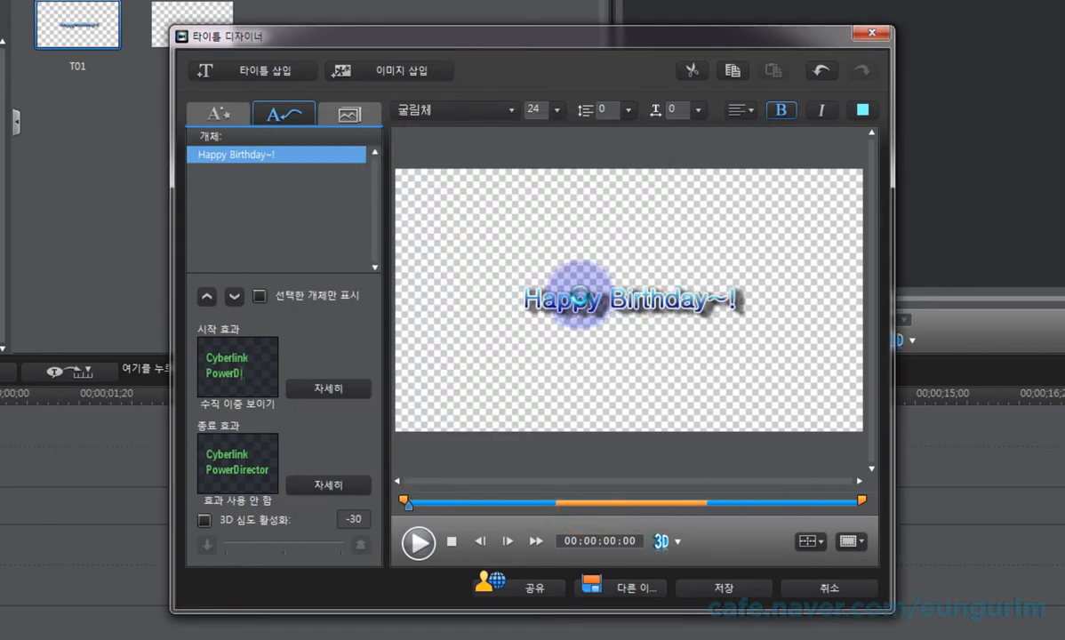
pyautogui.doubleClick(640, 297)
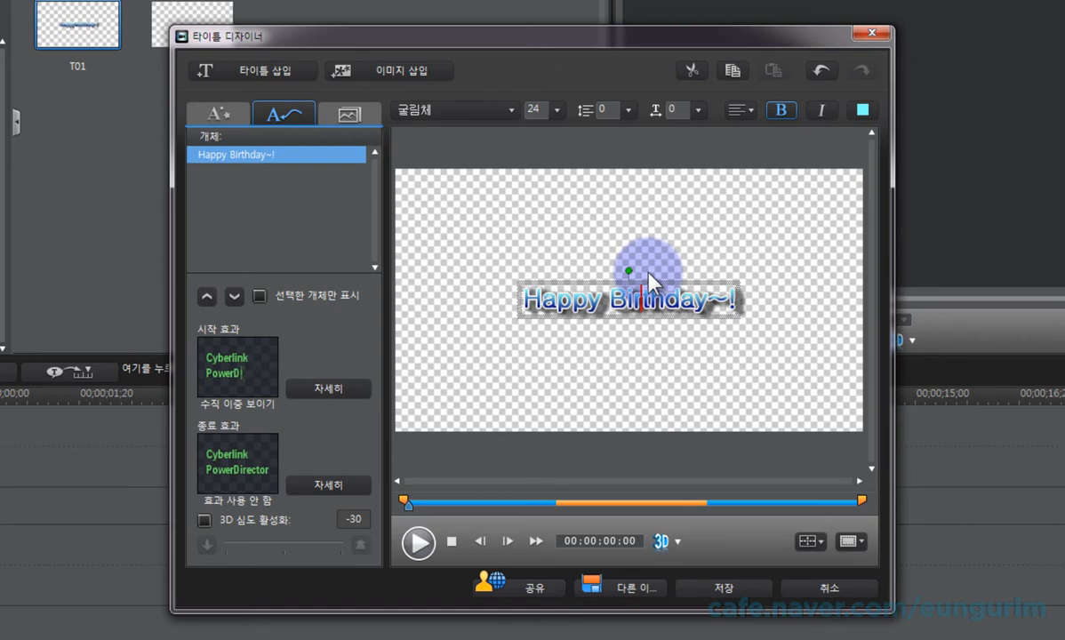
# - Save the title as a template named T02 and place it at the start of video track 1
pyautogui.click(742, 588)
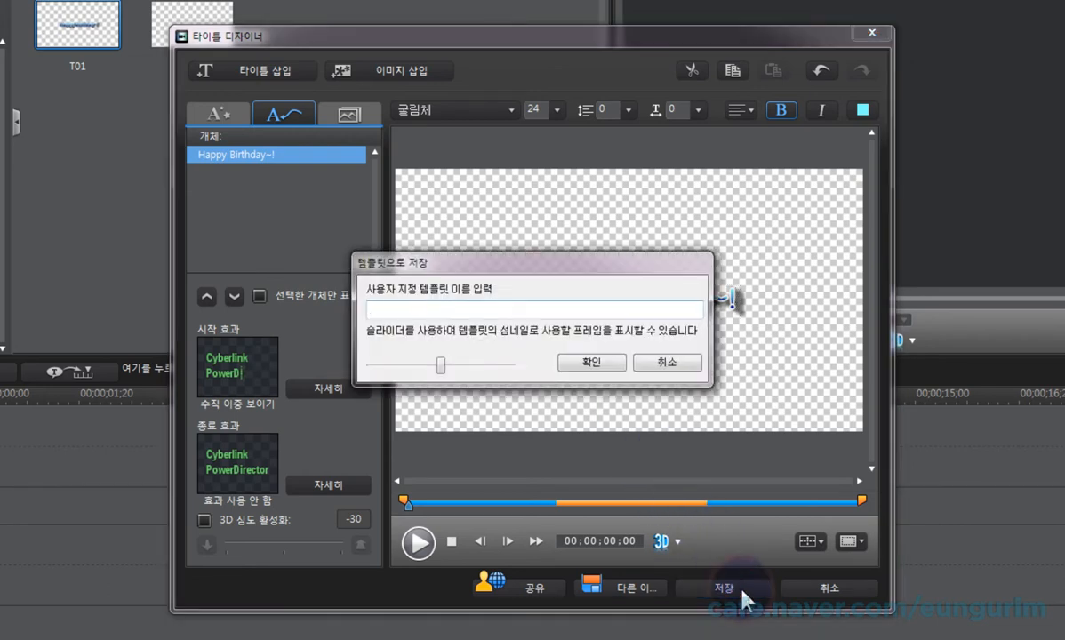
pyautogui.write('T02')
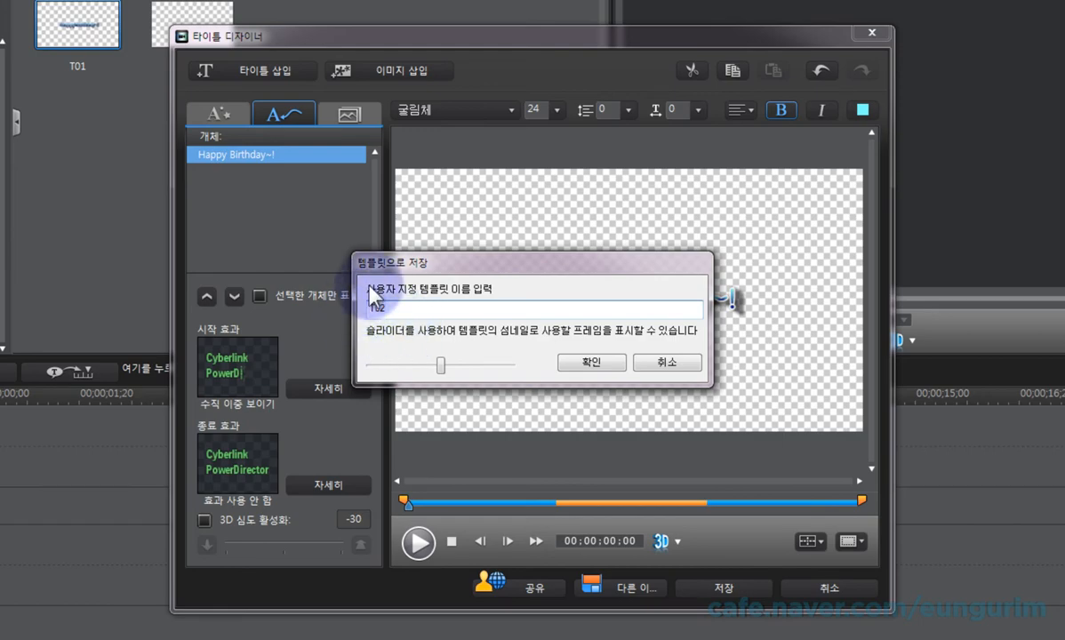
pyautogui.click(598, 361)
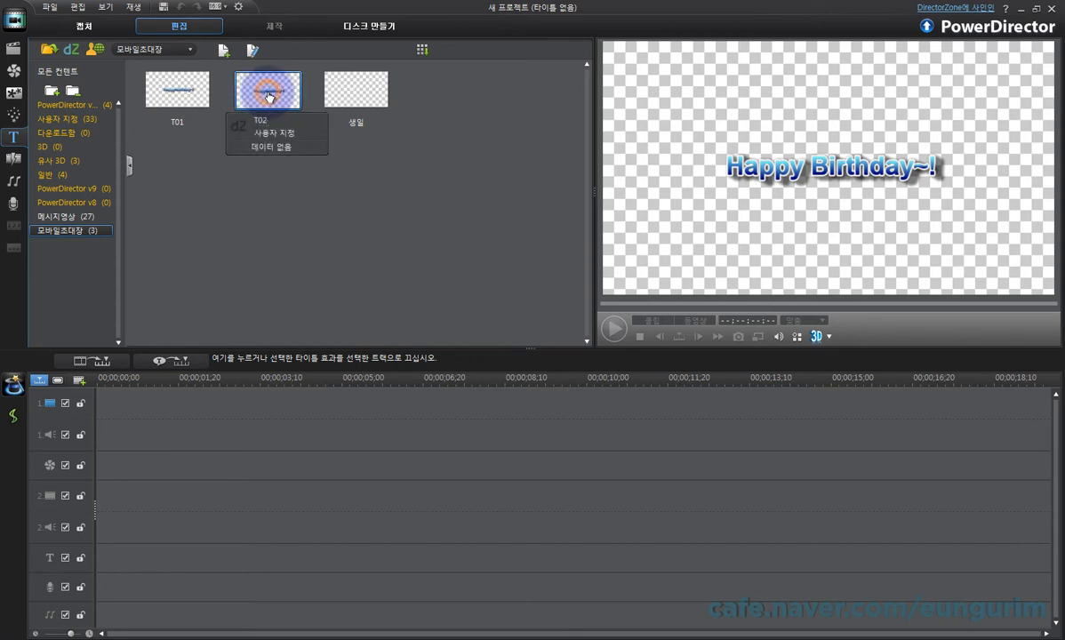
pyautogui.moveTo(269, 96); pyautogui.dragTo(105, 412)
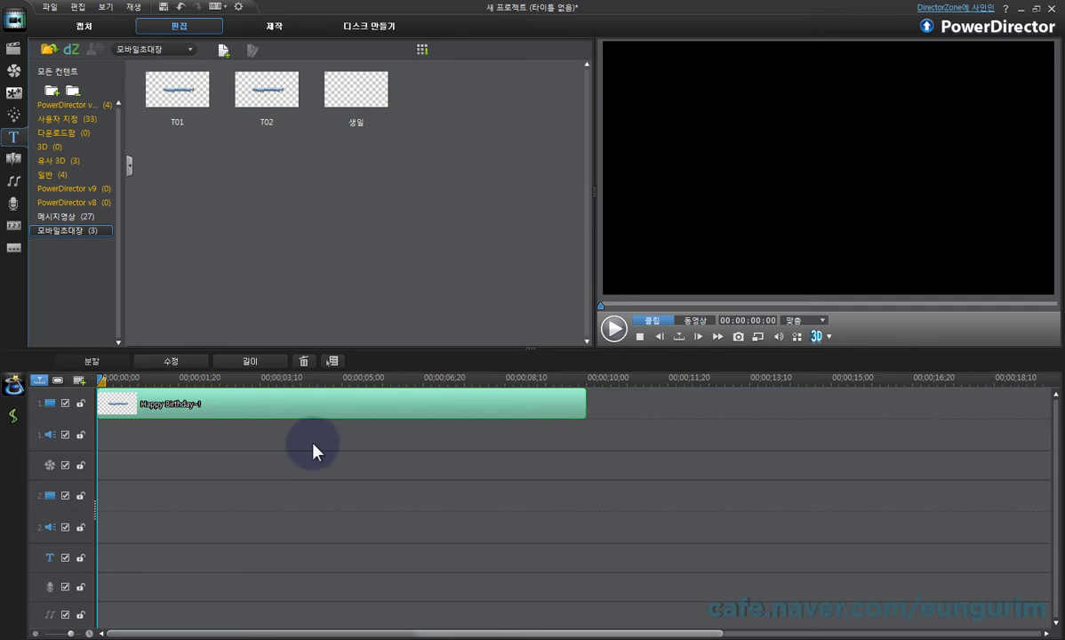
# - Set the title clip's length to 7 seconds and shift it about half a second later on video track 1
pyautogui.click(234, 403)
pyautogui.click(262, 363)
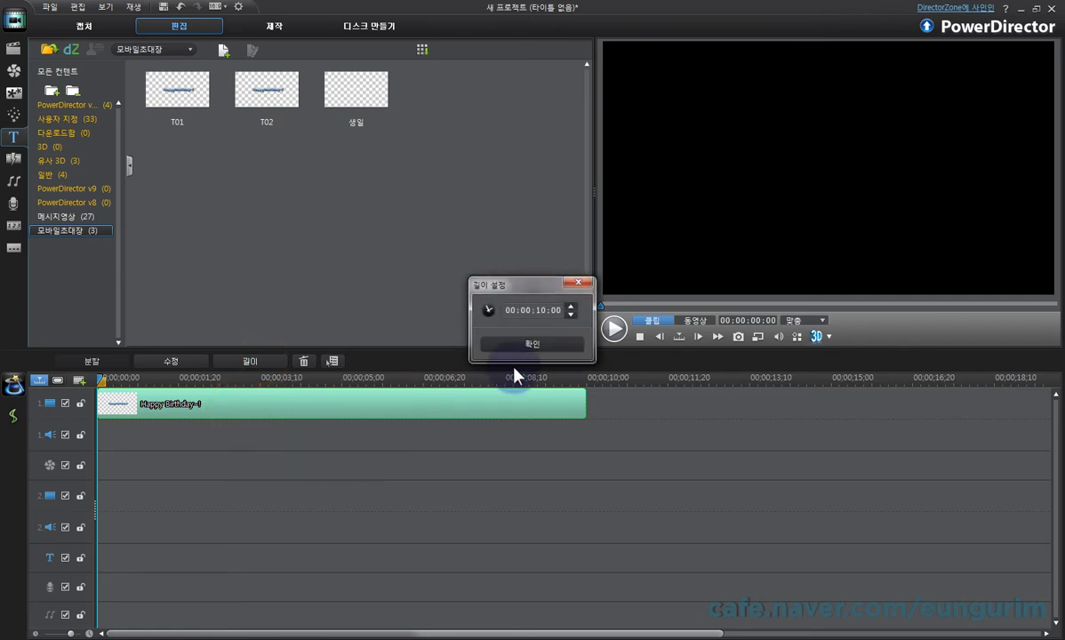
pyautogui.click(541, 310)
pyautogui.write('07')
pyautogui.click(559, 346)
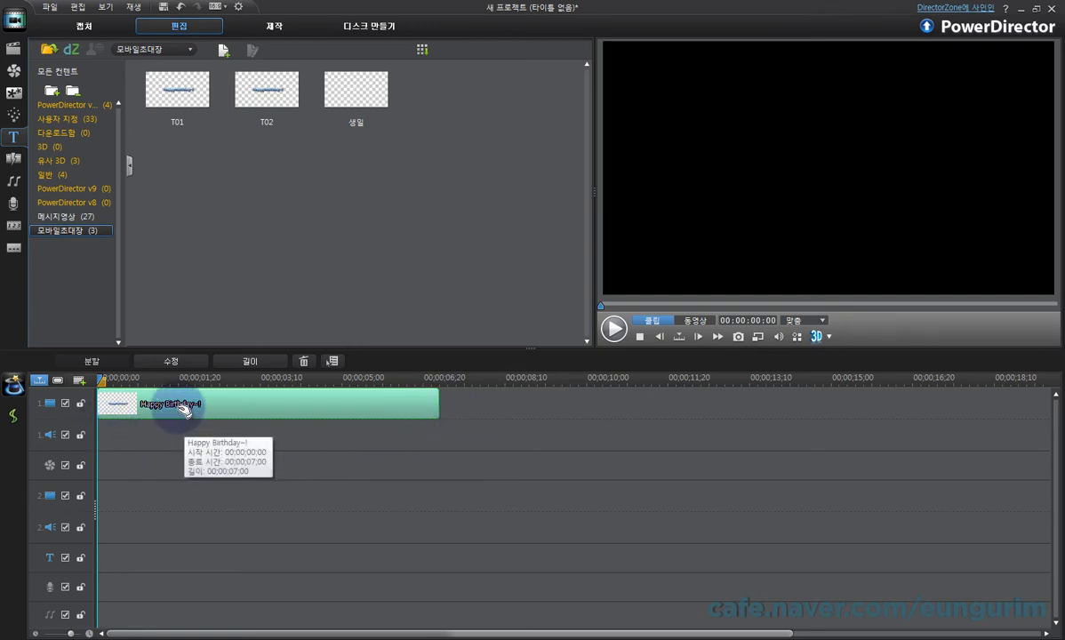
pyautogui.moveTo(183, 409); pyautogui.dragTo(206, 415)
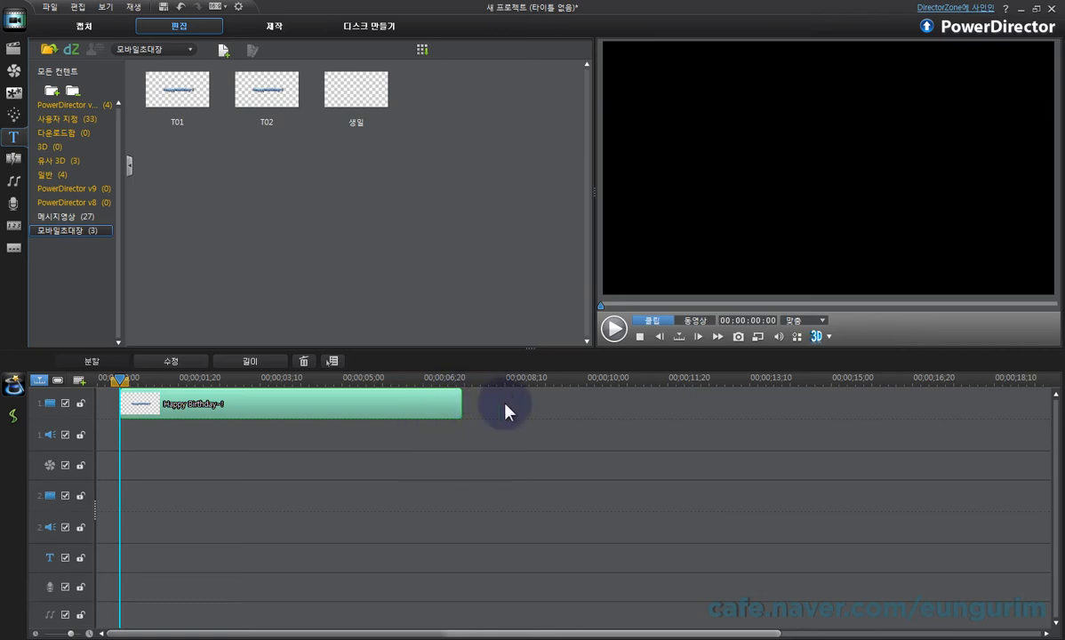
# - Open the "Happy Birthday~!" clip in the title designer and play its text animation to check the timing
pyautogui.doubleClick(418, 408)
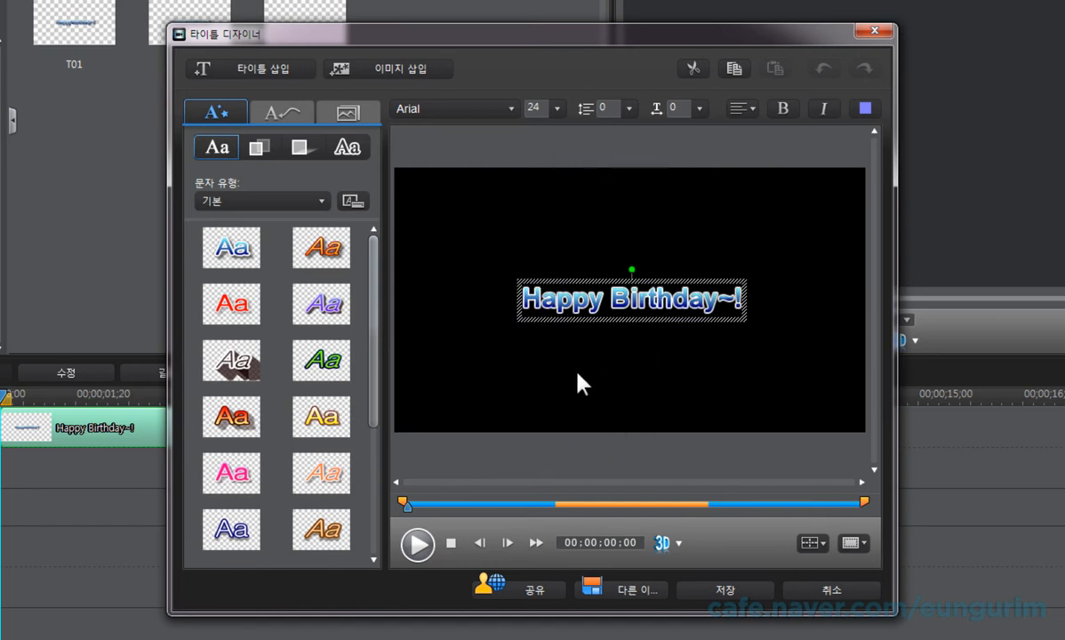
pyautogui.click(418, 544)
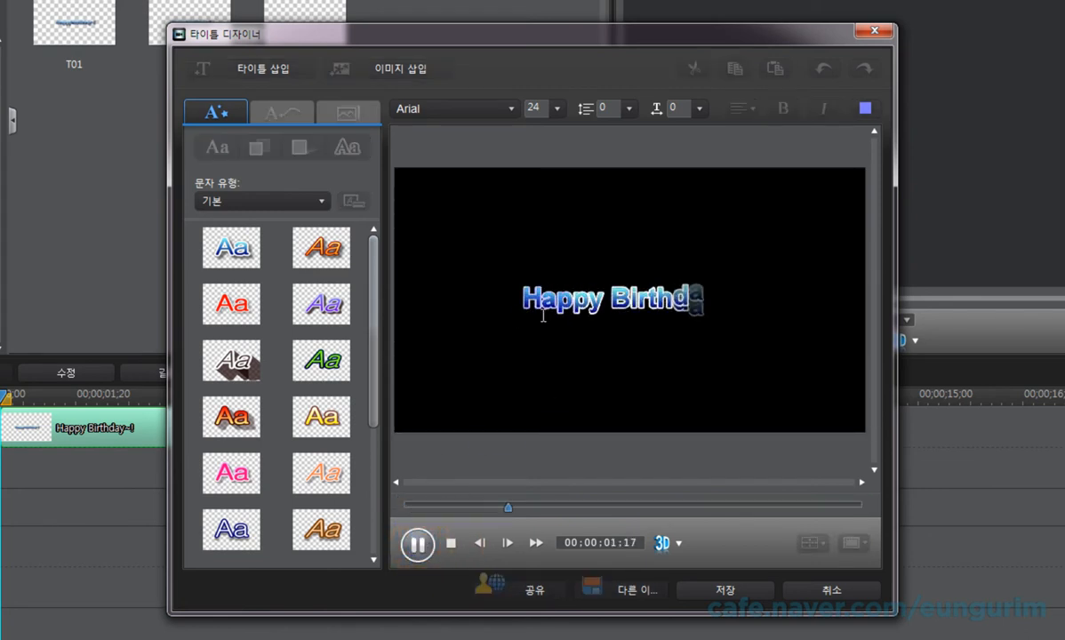
pyautogui.click(455, 543)
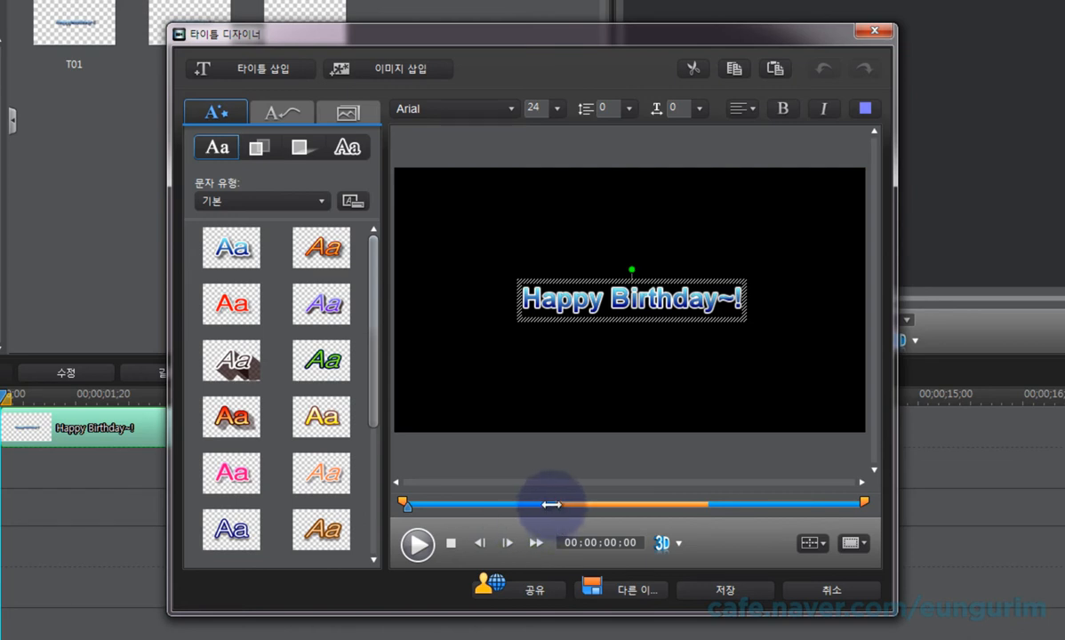
# - Shorten the "Happy Birthday~!" title's start effect to end at 22 frames and play the animation
pyautogui.moveTo(552, 504); pyautogui.dragTo(453, 509)
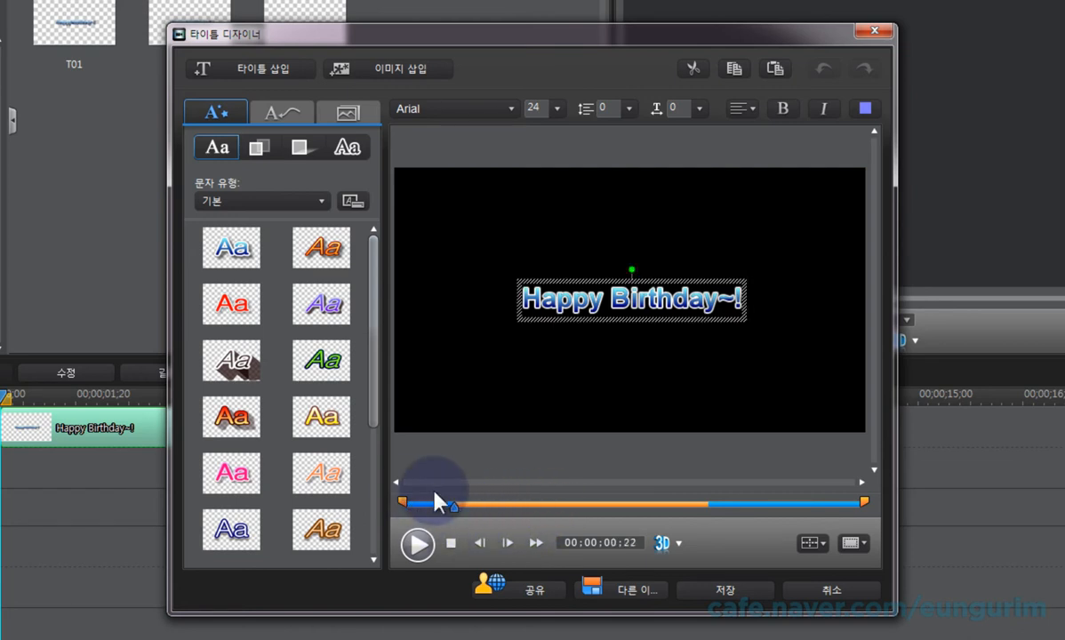
pyautogui.click(448, 546)
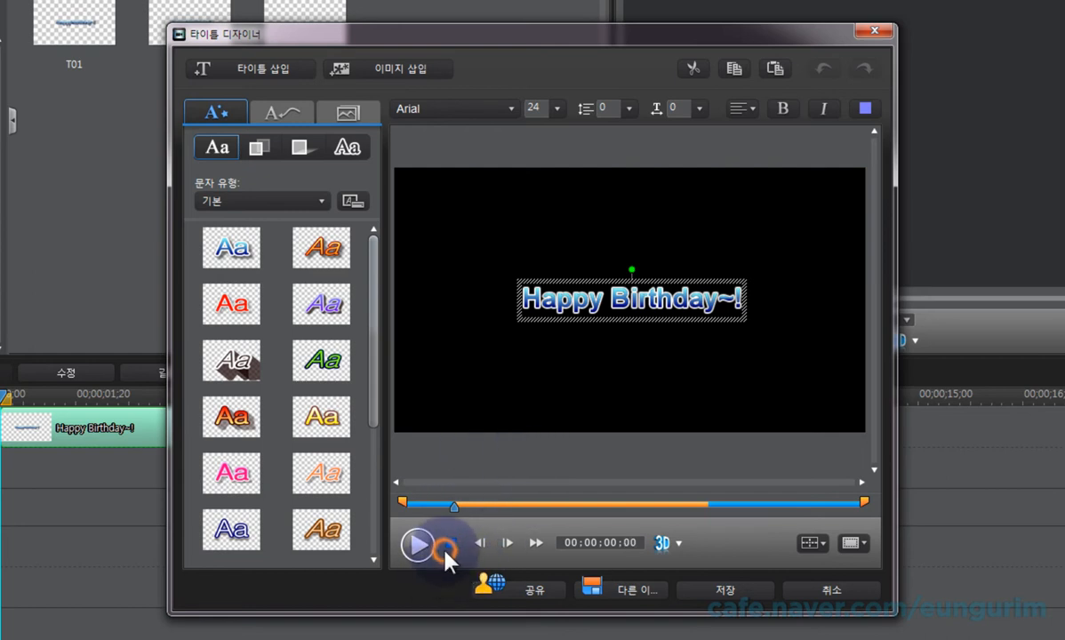
pyautogui.click(417, 546)
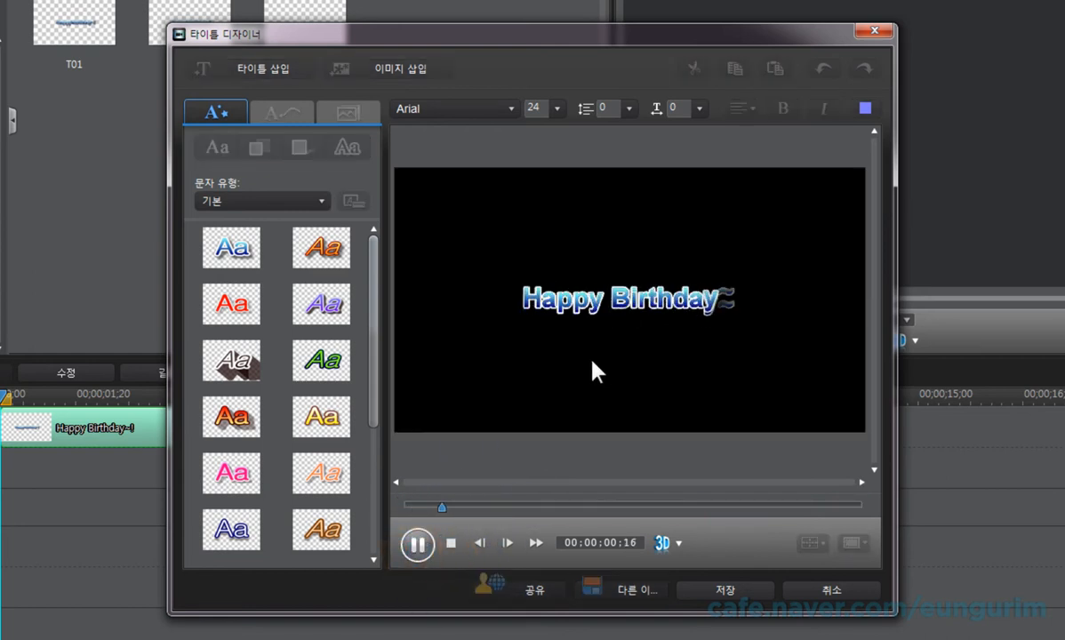
pyautogui.click(451, 543)
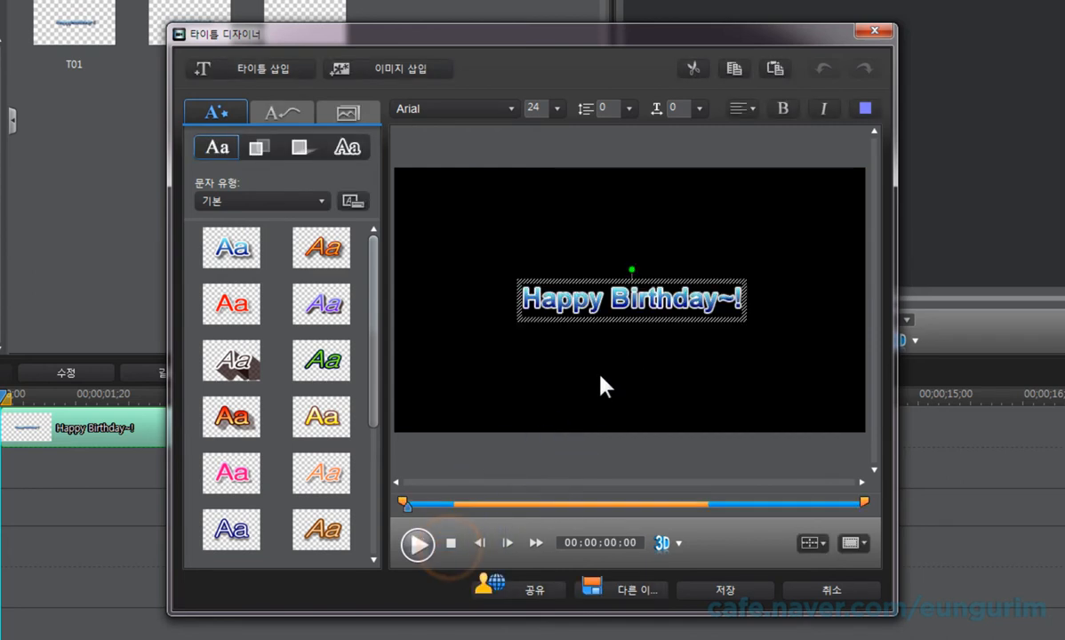
# - Shorten the title's start effect to end at 18 frames, check its playback, and save the title design
pyautogui.click(447, 505)
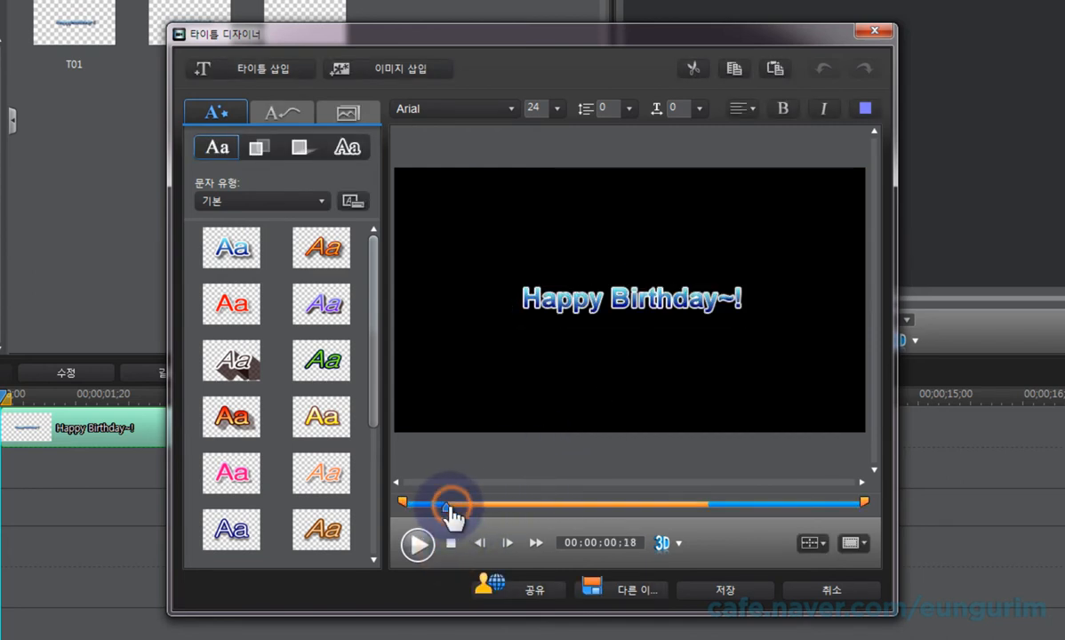
pyautogui.click(451, 544)
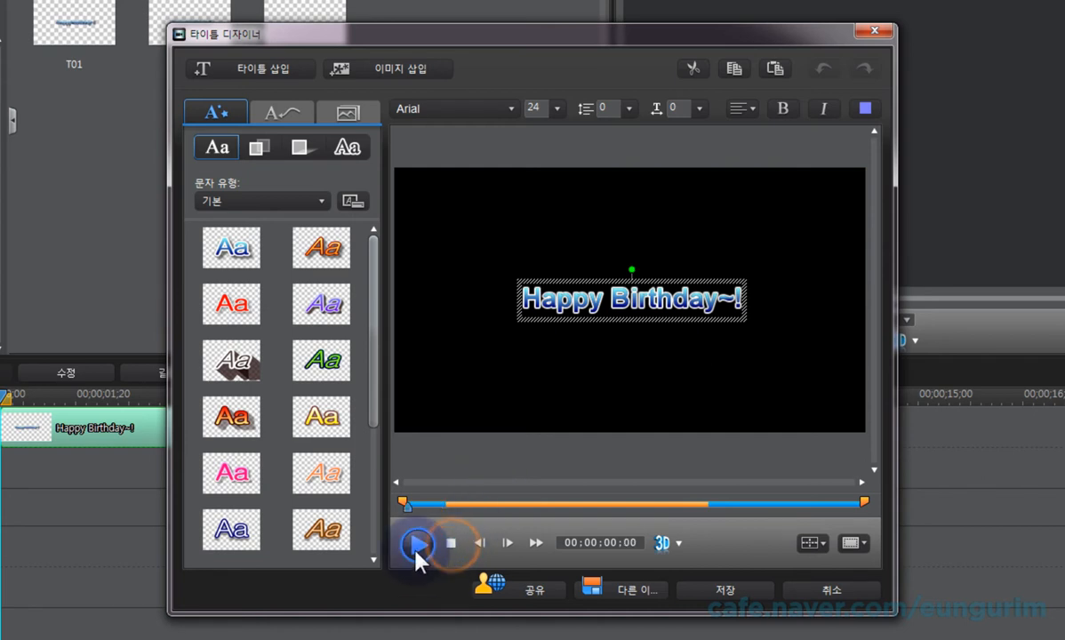
pyautogui.click(415, 545)
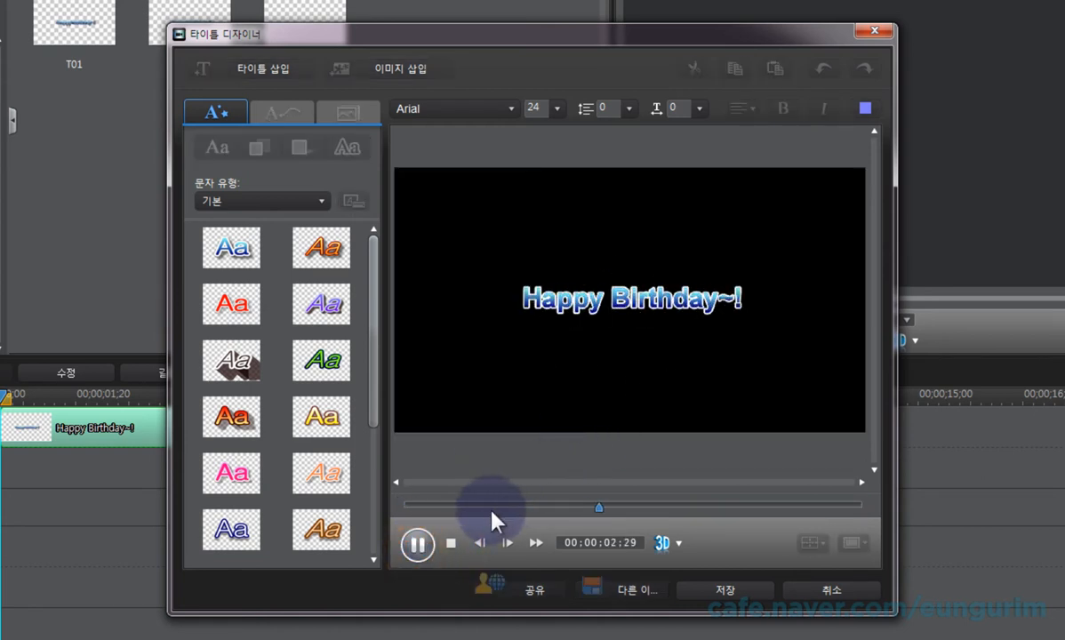
pyautogui.click(450, 543)
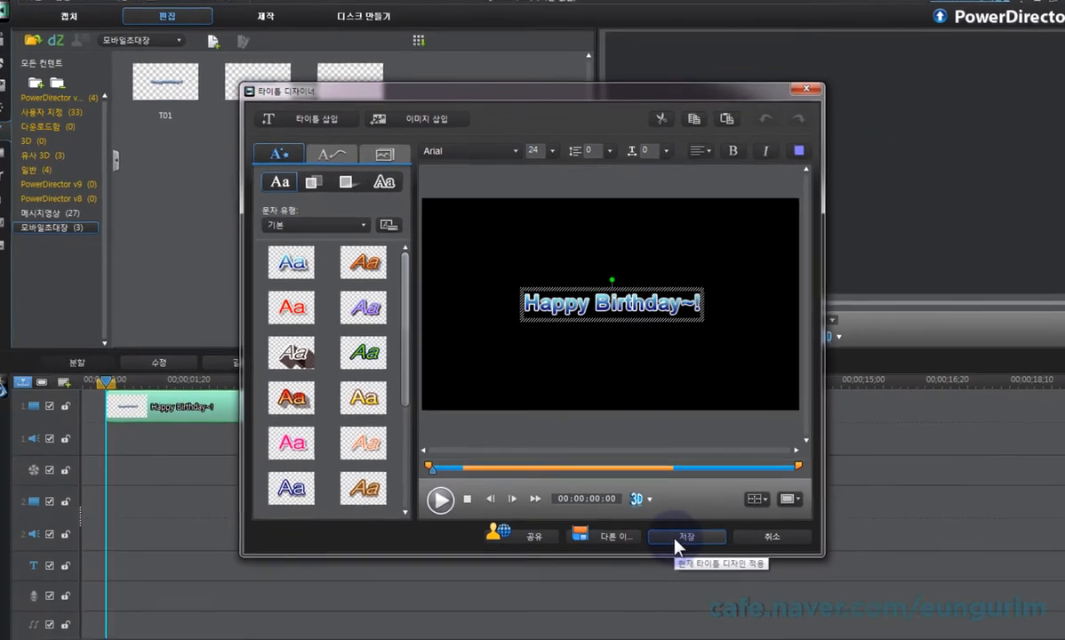
pyautogui.click(724, 590)
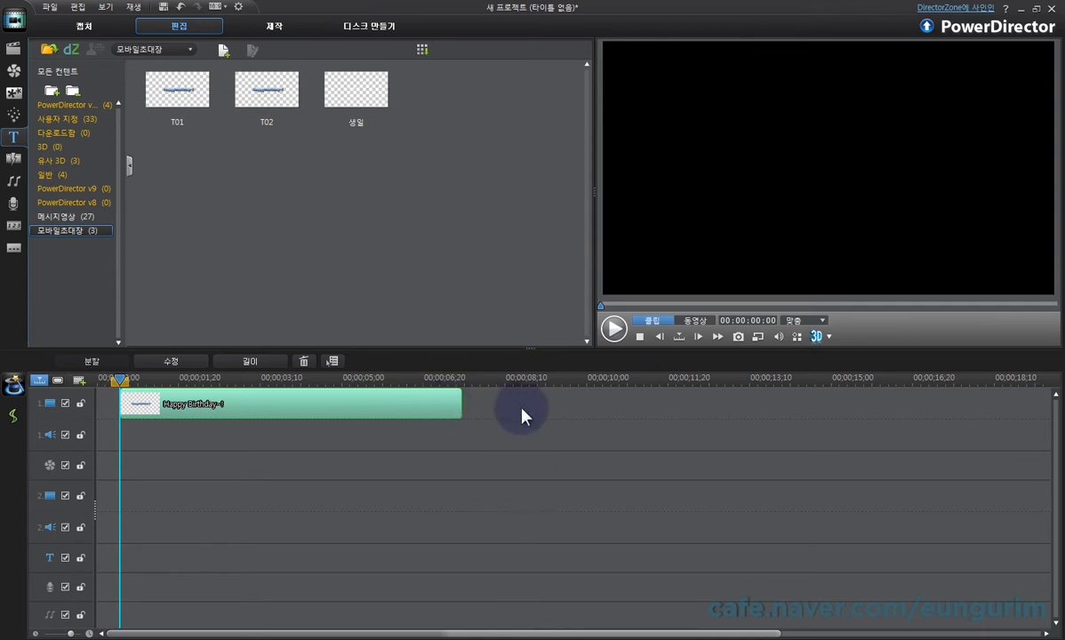
# - Create a new particle template with a point-emission particle object and widen its emission spread to a full circle
pyautogui.click(15, 116)
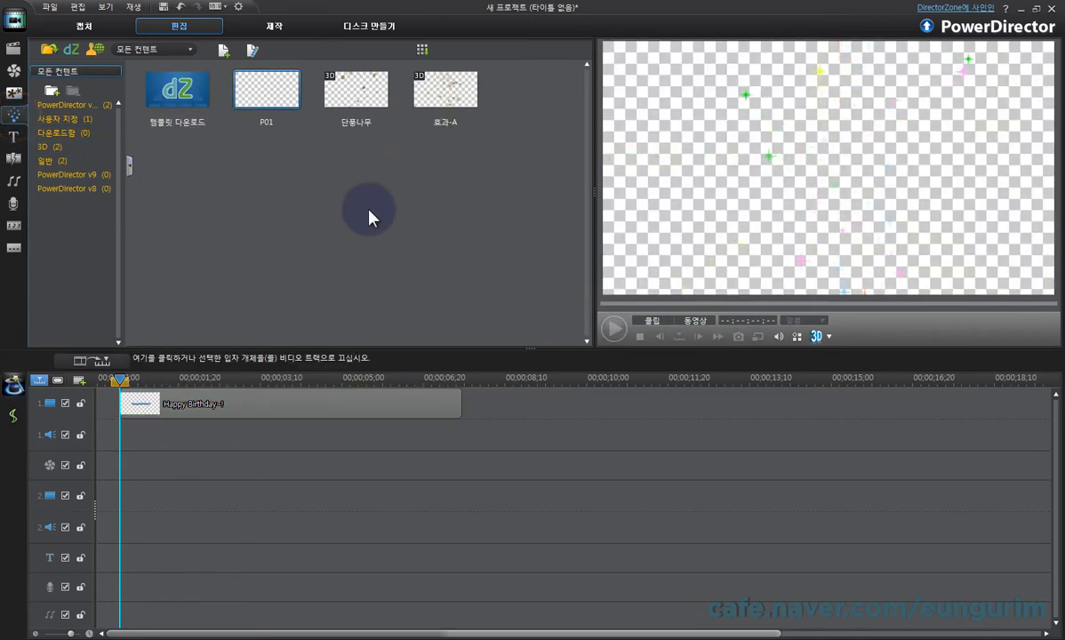
pyautogui.click(222, 55)
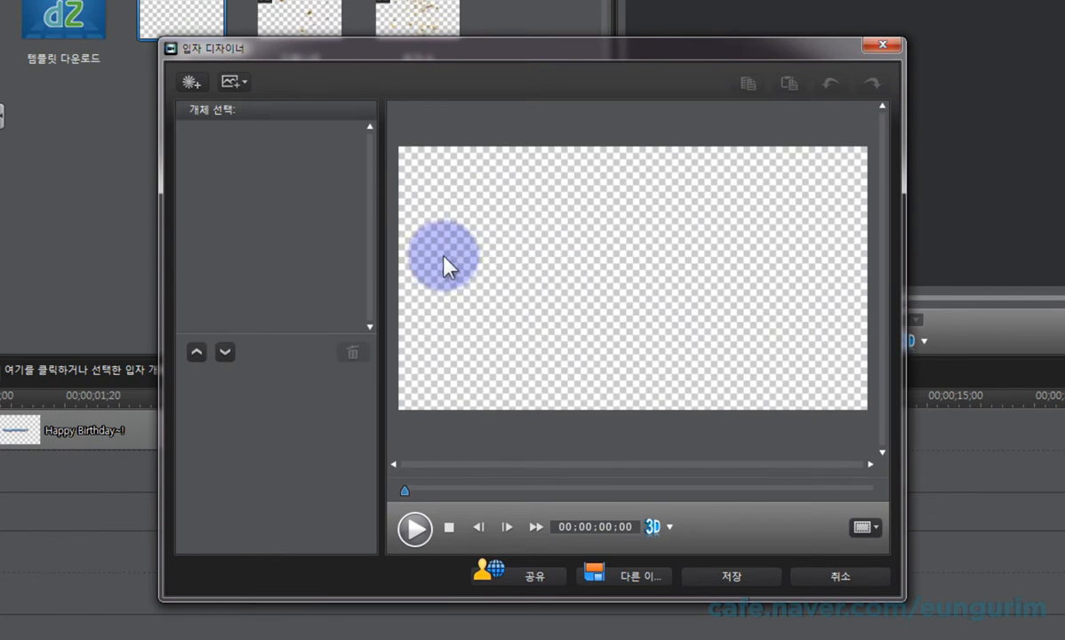
pyautogui.click(191, 83)
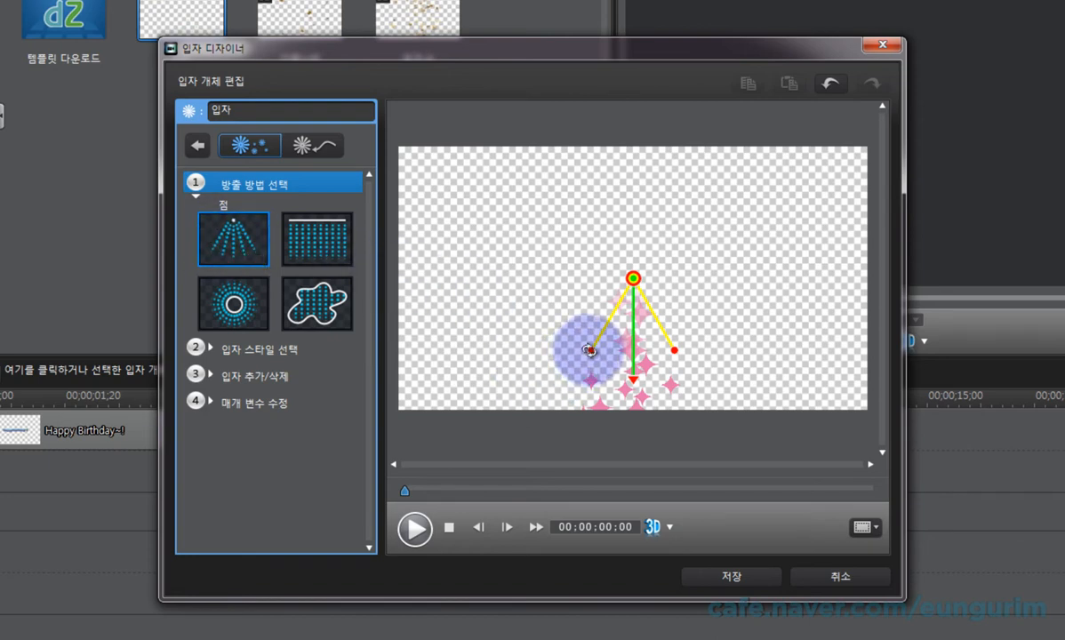
pyautogui.moveTo(590, 351); pyautogui.dragTo(685, 283)
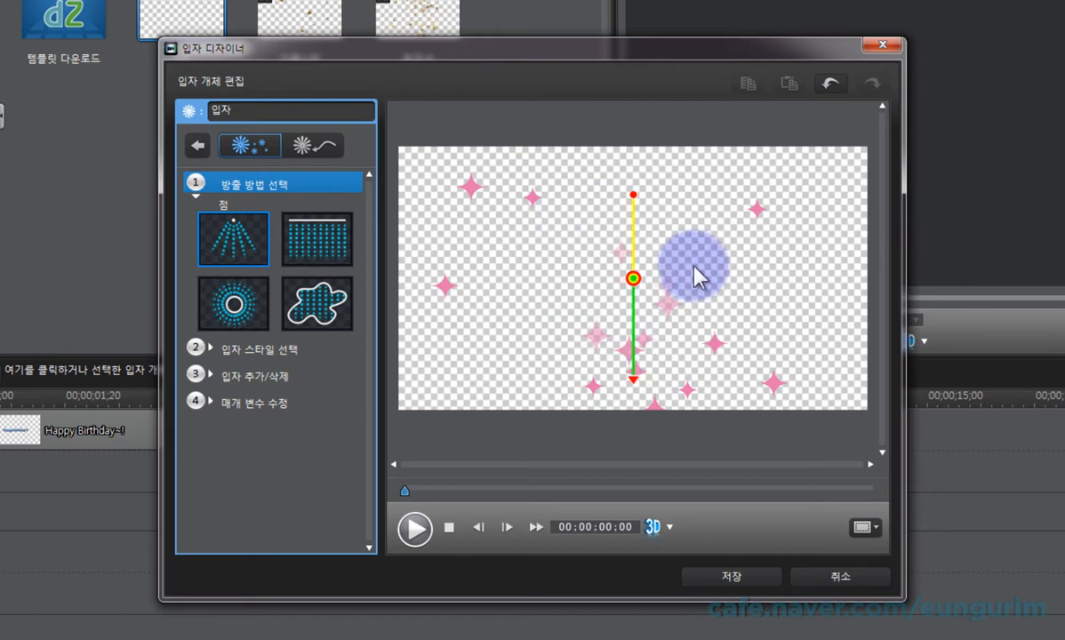
# - Add the default image blue from the DefaultImage folder to the particle object
pyautogui.click(307, 381)
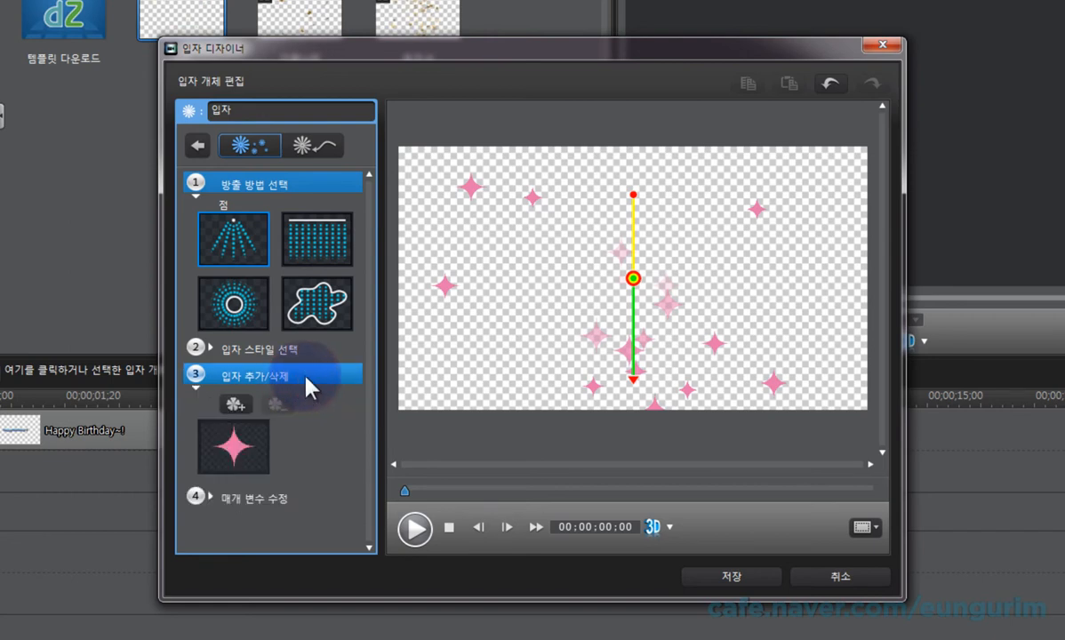
pyautogui.click(243, 411)
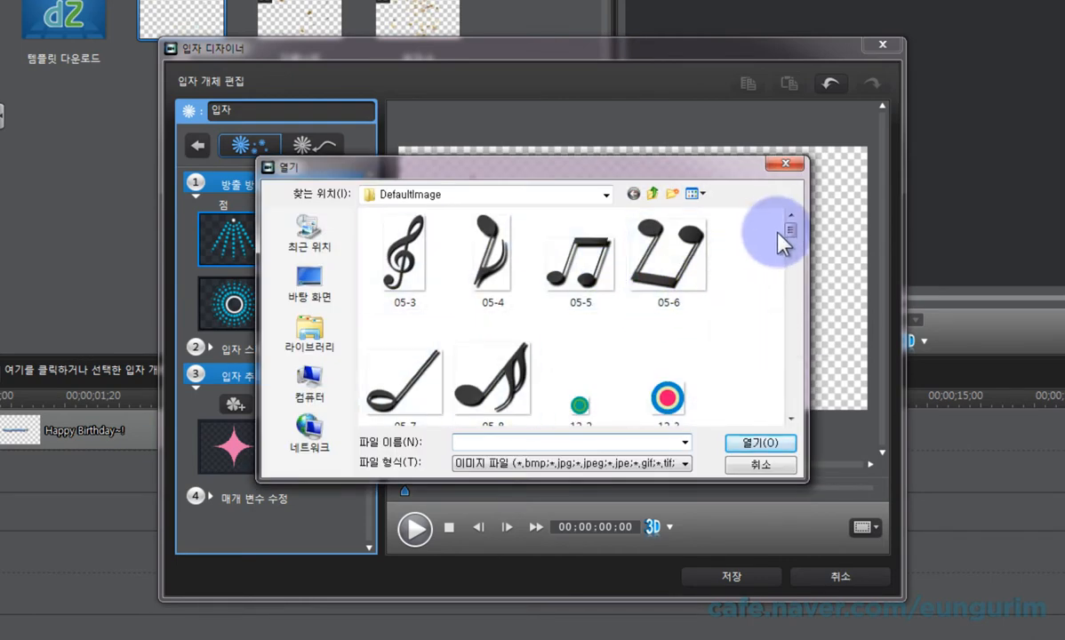
pyautogui.moveTo(788, 228); pyautogui.dragTo(782, 291)
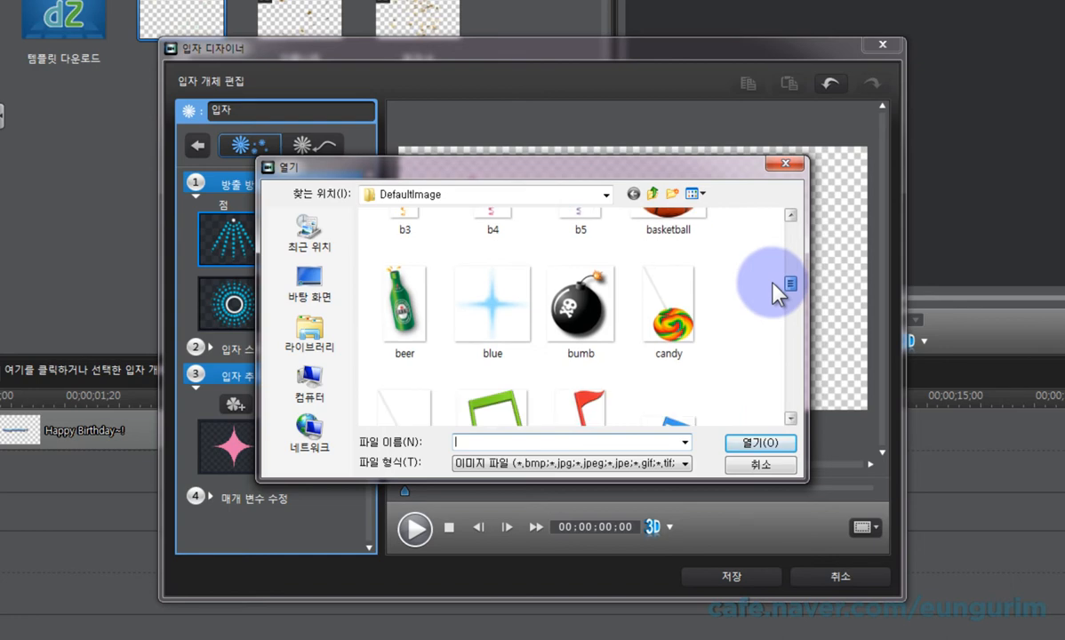
pyautogui.click(493, 333)
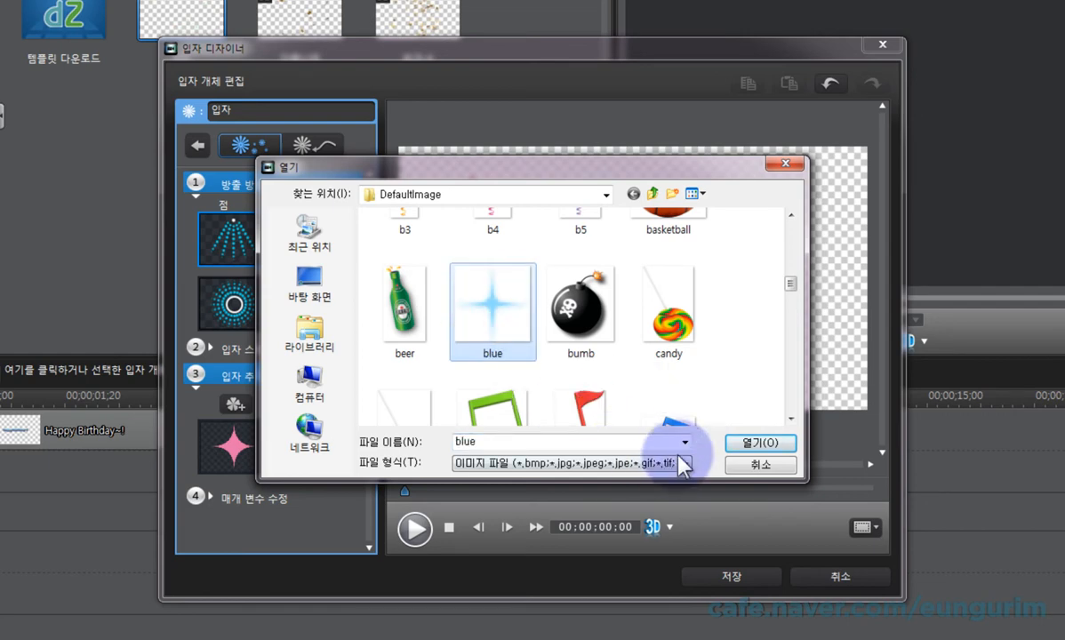
pyautogui.click(747, 442)
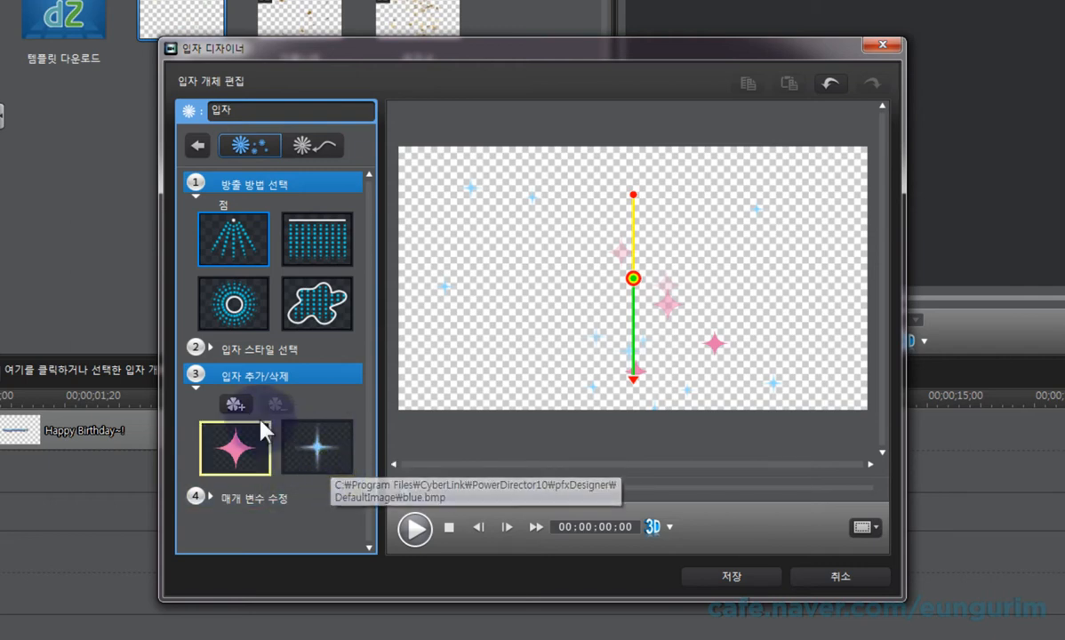
# - Add the green sparkle default image from the DefaultImage folder to the particle object
pyautogui.click(235, 404)
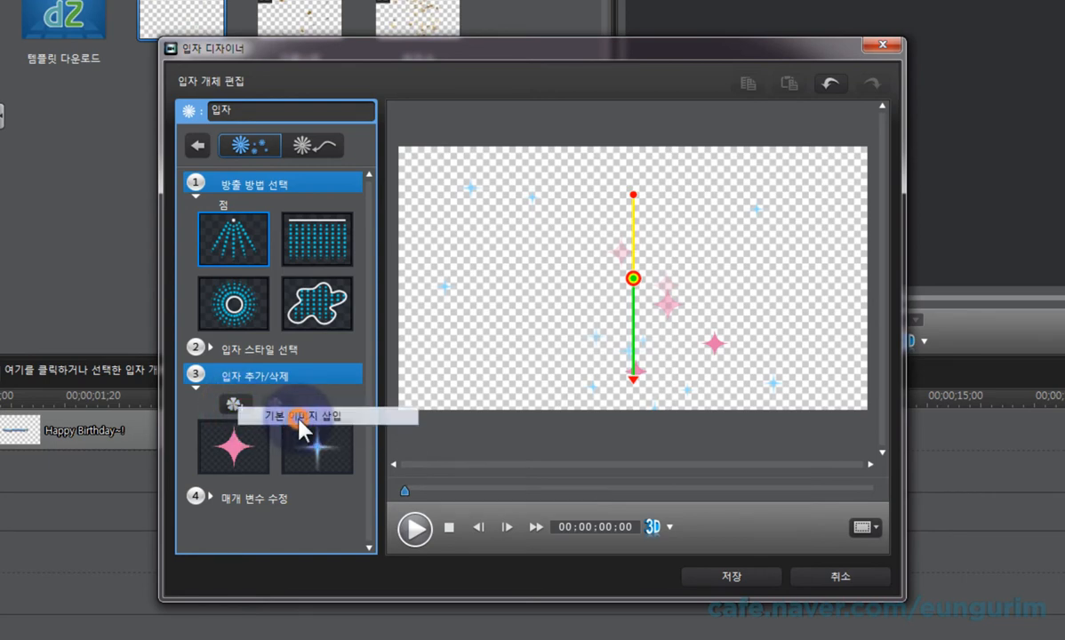
pyautogui.click(307, 417)
pyautogui.scroll(-10, 741, 326)
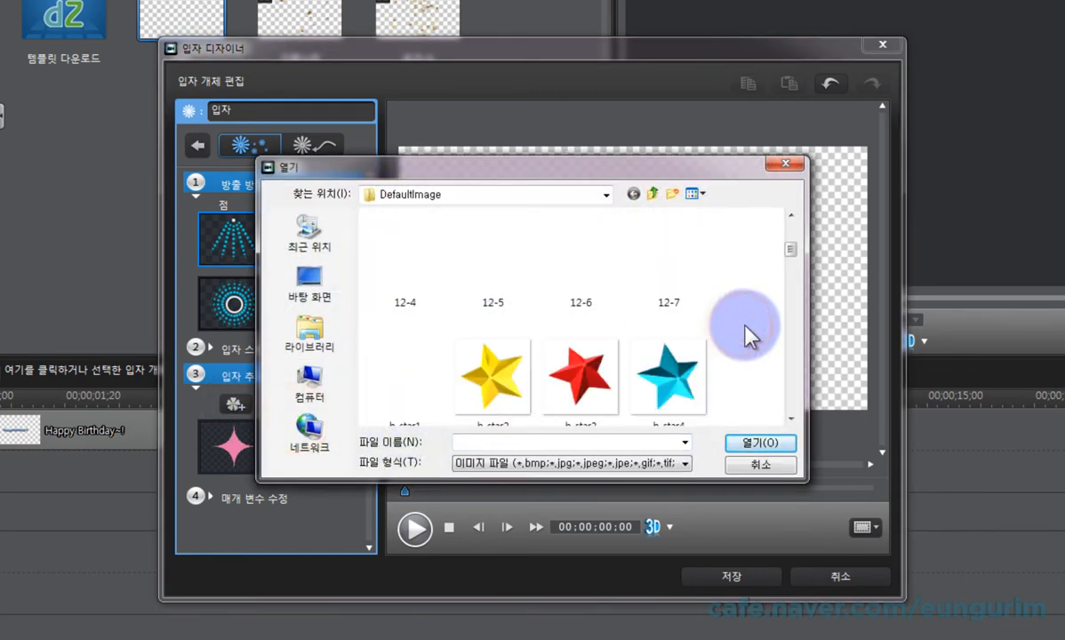
pyautogui.scroll(-5, 743, 328)
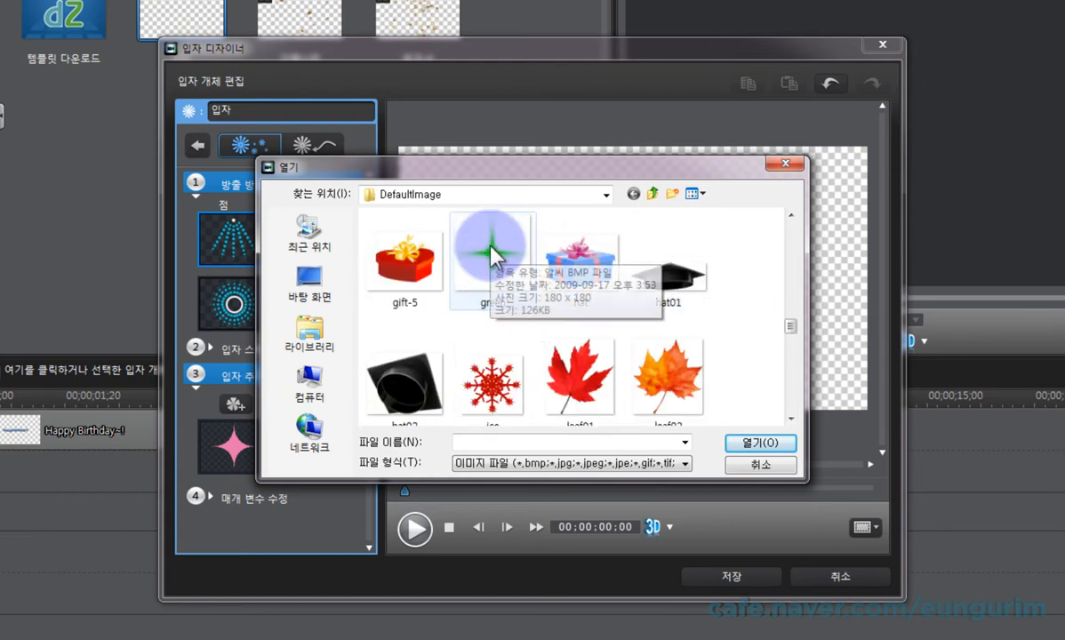
pyautogui.click(490, 284)
pyautogui.click(757, 442)
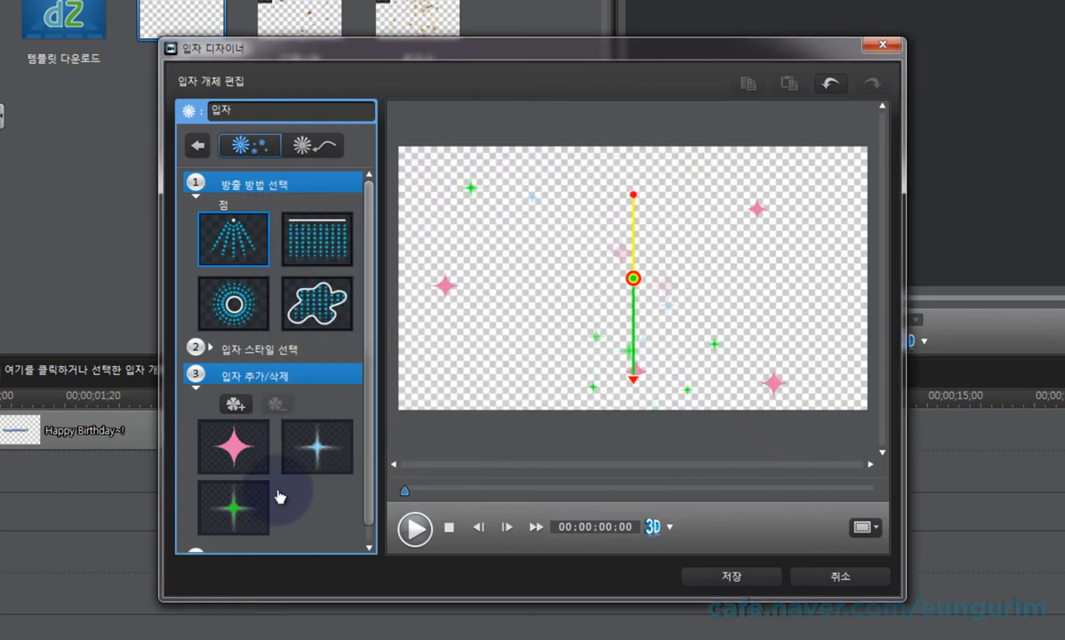
# - Add the default image pitch, the light pink sparkle, to the particle object
pyautogui.click(233, 405)
pyautogui.click(295, 421)
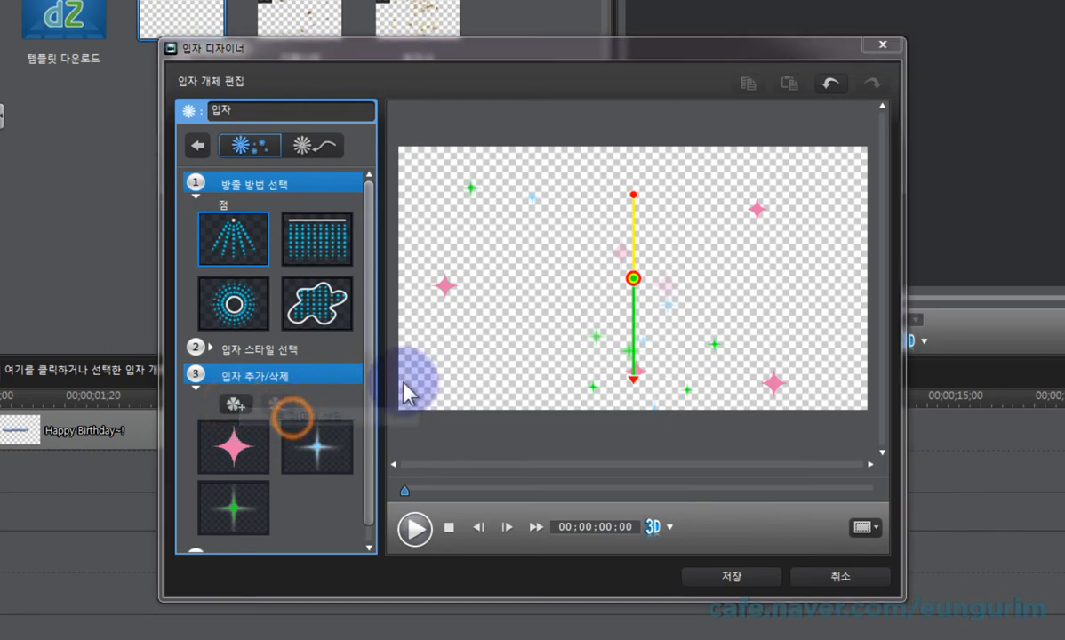
pyautogui.scroll(-5, 752, 353)
pyautogui.scroll(-10, 748, 349)
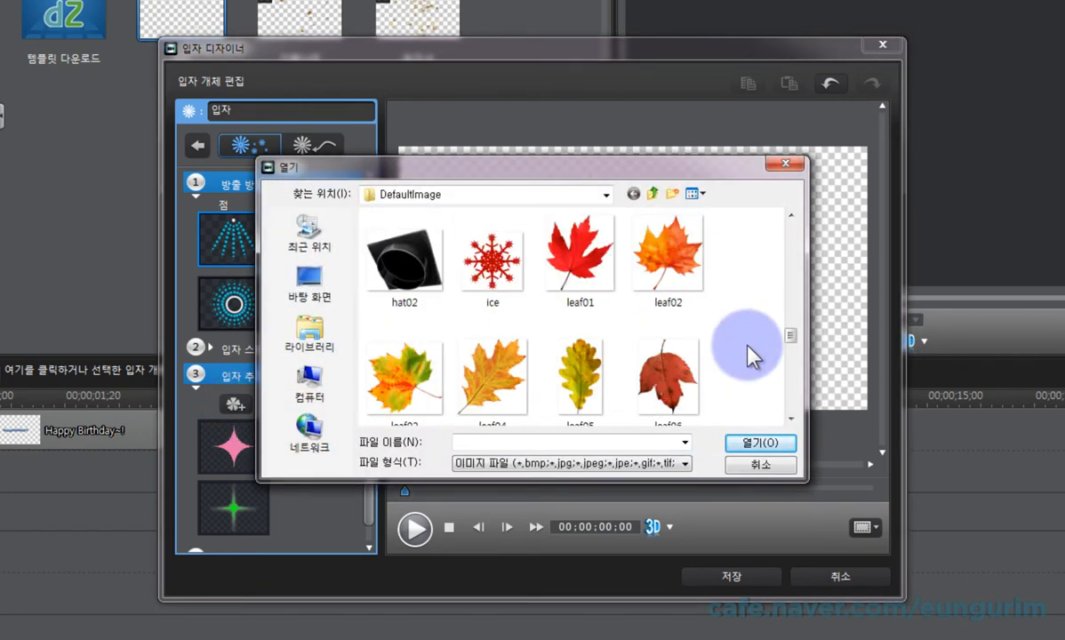
pyautogui.scroll(-3, 699, 319)
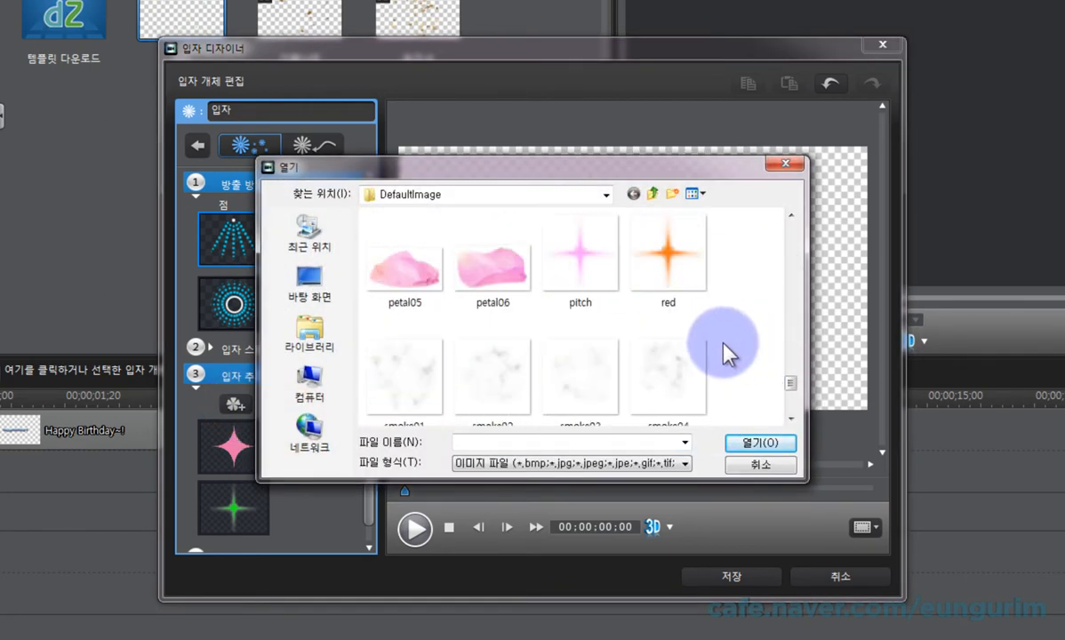
pyautogui.click(576, 252)
pyautogui.click(763, 444)
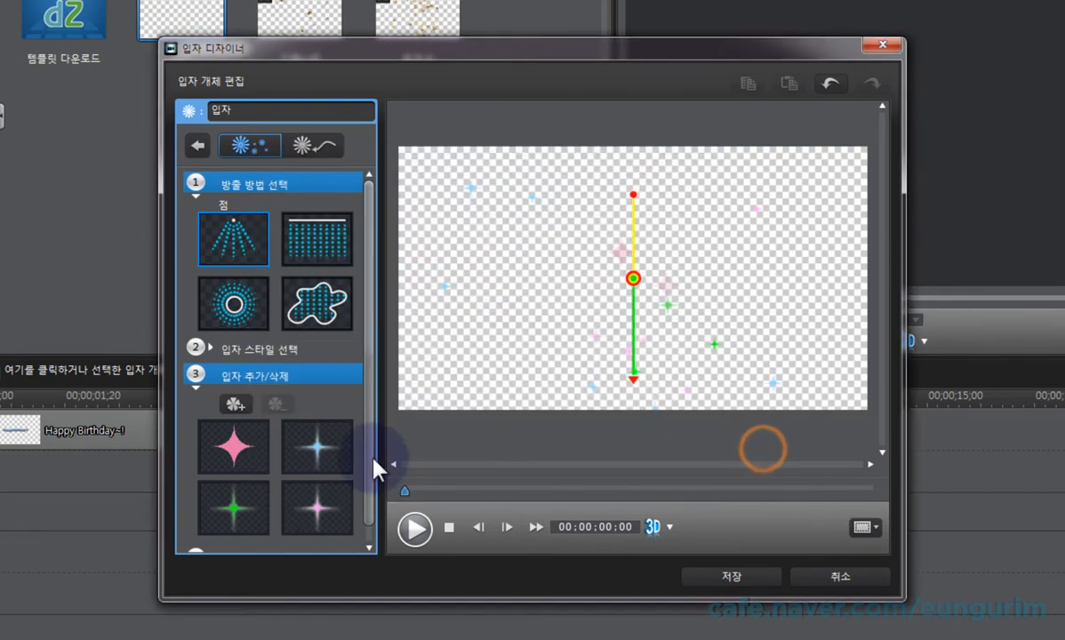
# - Add the default image red, the orange sparkle, to the particle object
pyautogui.click(237, 404)
pyautogui.click(276, 420)
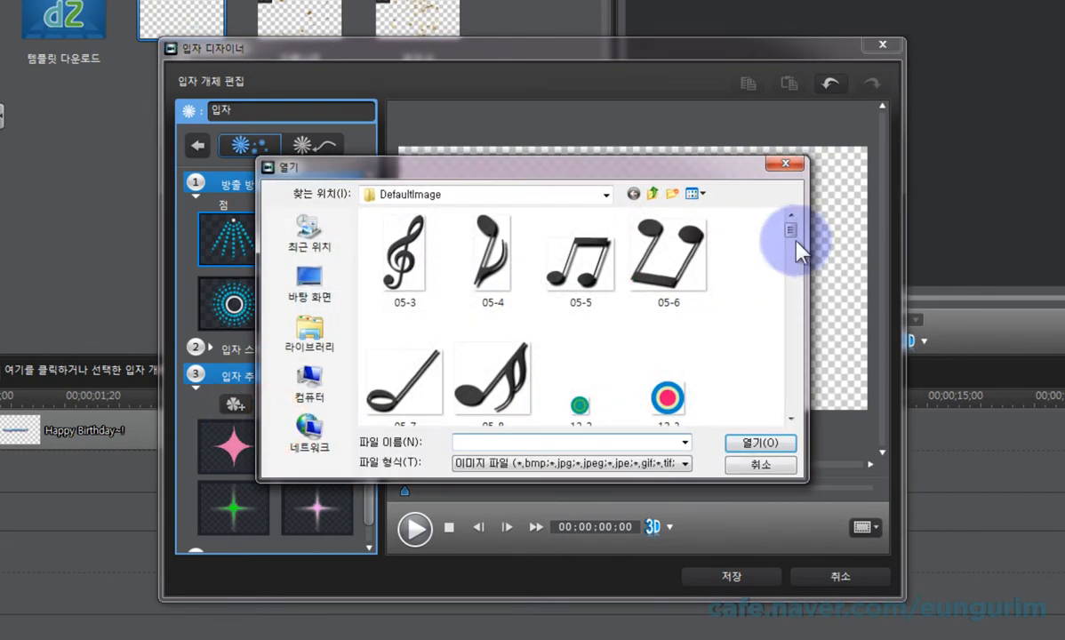
pyautogui.moveTo(790, 233); pyautogui.dragTo(788, 377)
pyautogui.click(660, 345)
pyautogui.click(745, 447)
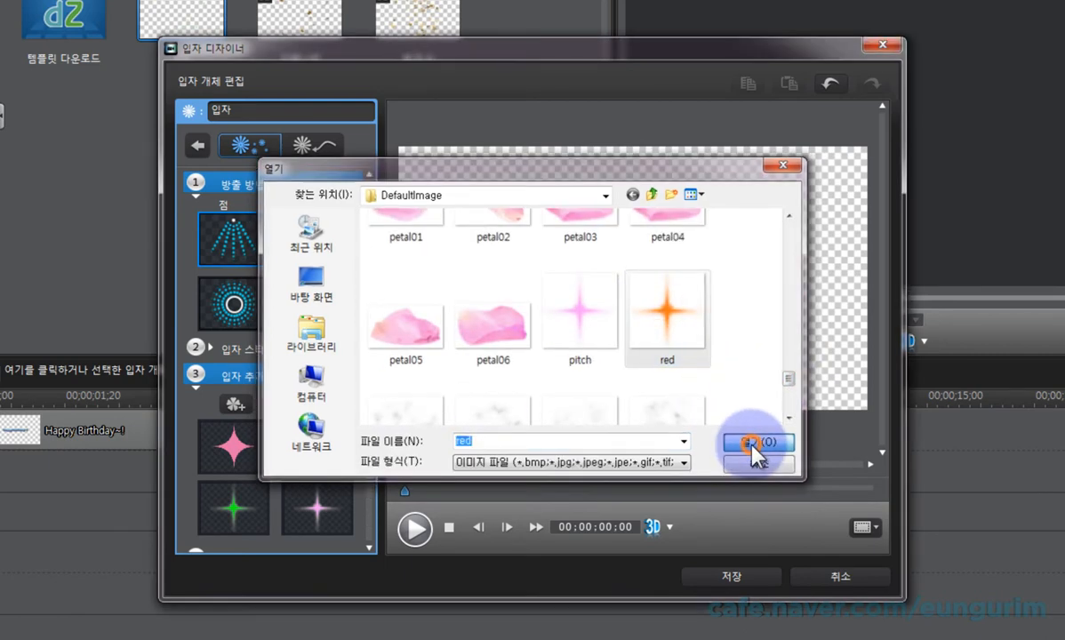
# - Add the default image yellow to the particle object's images
pyautogui.click(237, 405)
pyautogui.click(279, 416)
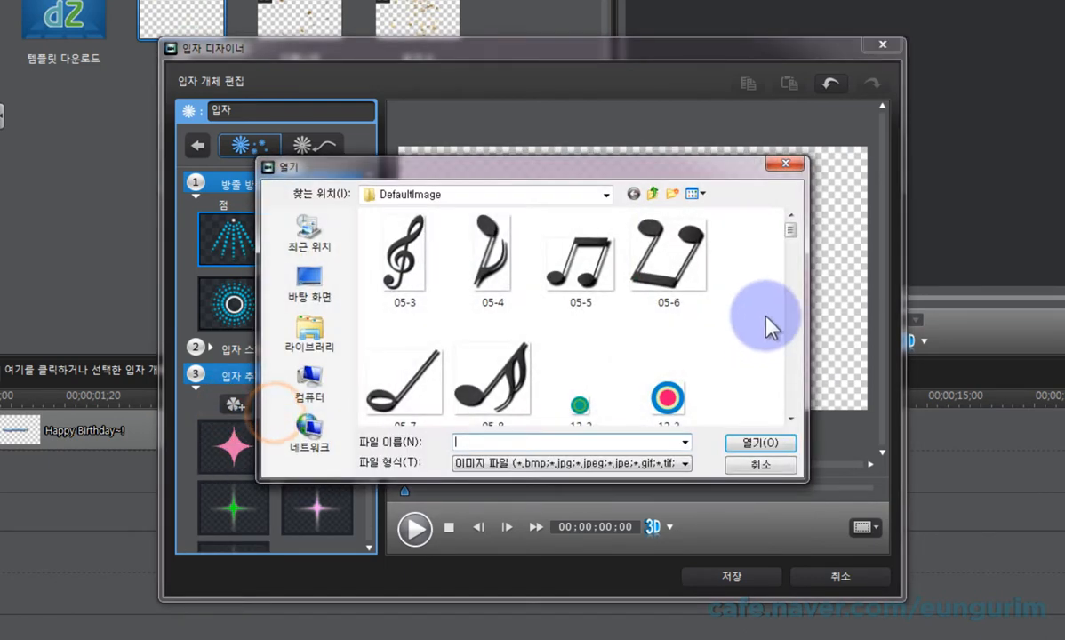
pyautogui.moveTo(791, 237); pyautogui.dragTo(790, 414)
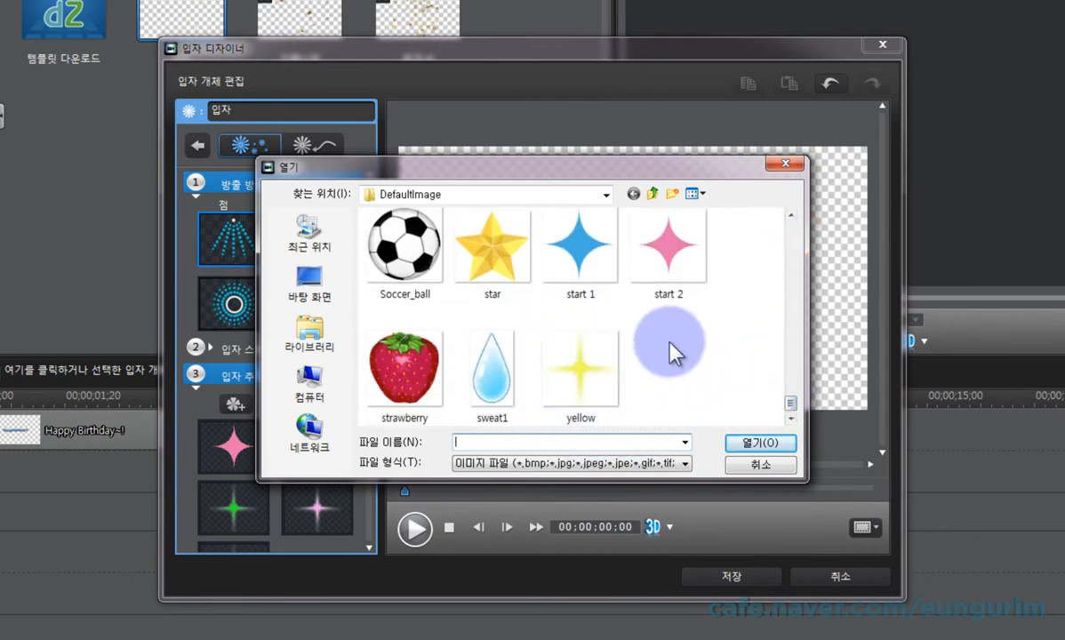
pyautogui.click(578, 369)
pyautogui.click(747, 442)
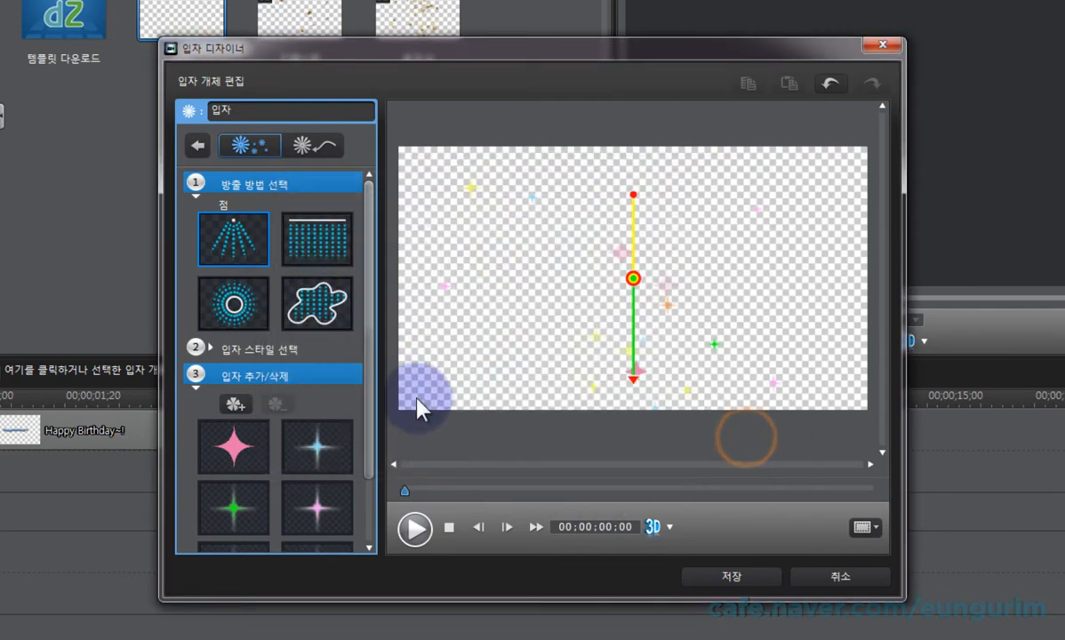
# - Remove the original pink star image (start 2.png) from the particle object's images
pyautogui.moveTo(370, 329); pyautogui.dragTo(373, 400)
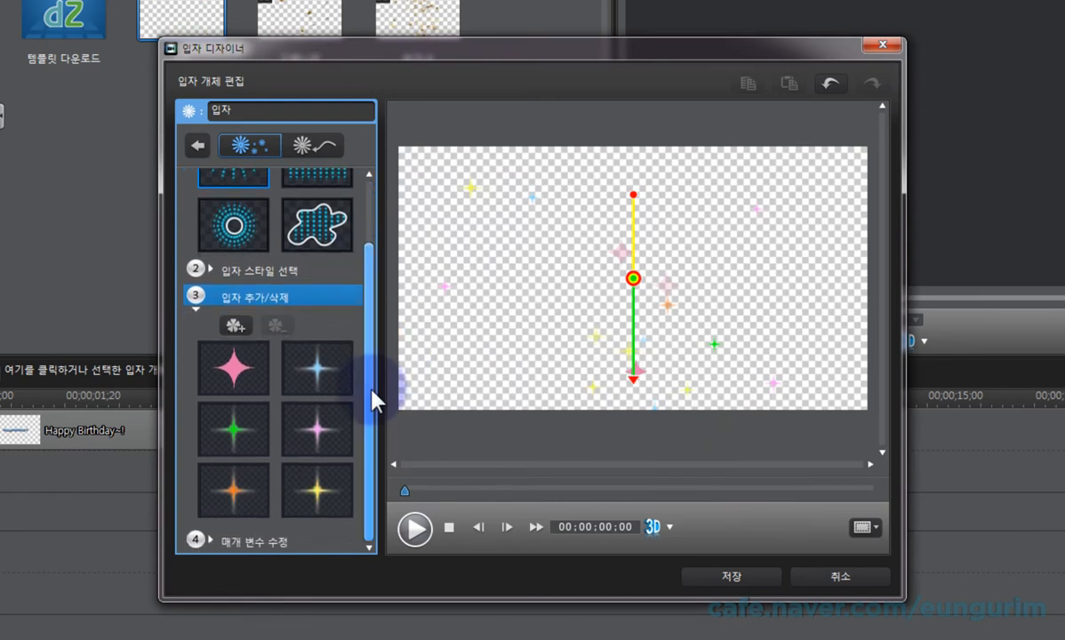
pyautogui.click(236, 372)
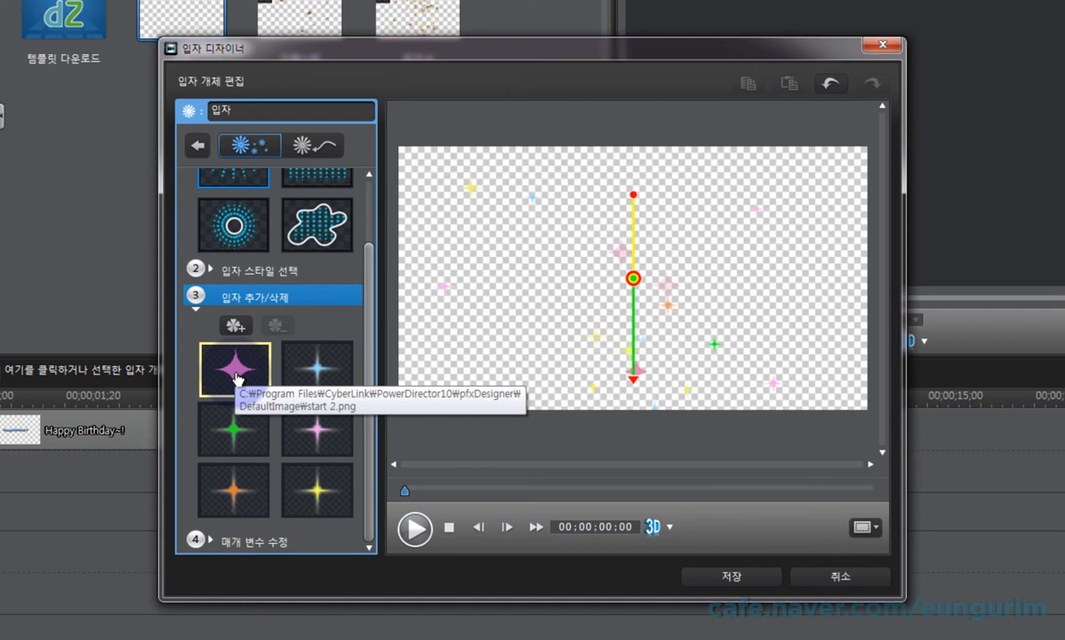
pyautogui.click(249, 381)
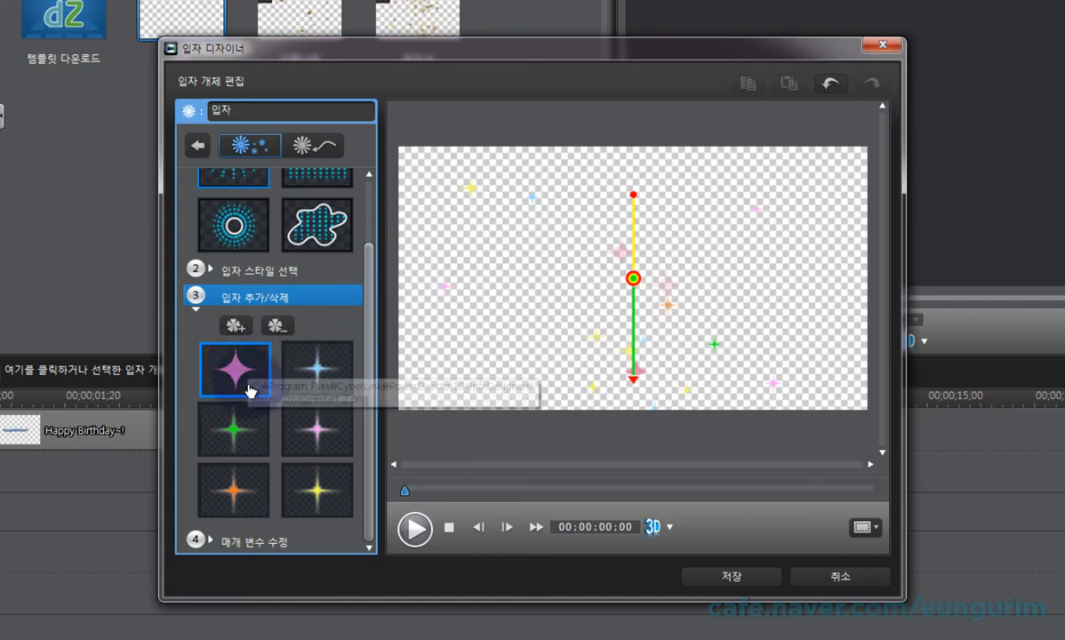
pyautogui.click(281, 327)
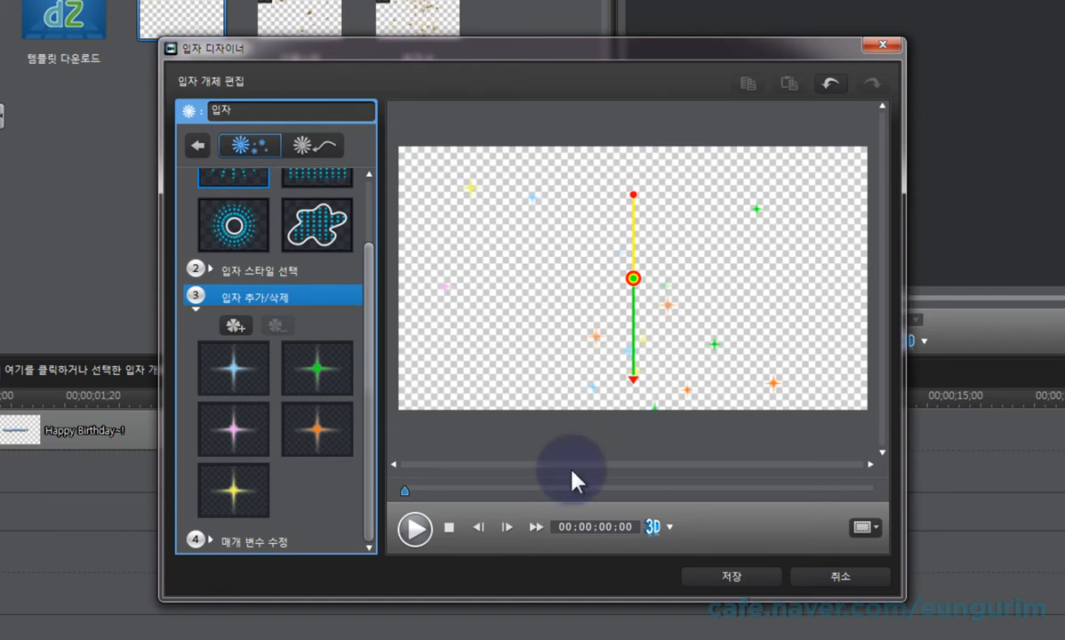
# - Save the edited particle effect as a custom template named P02
pyautogui.click(734, 578)
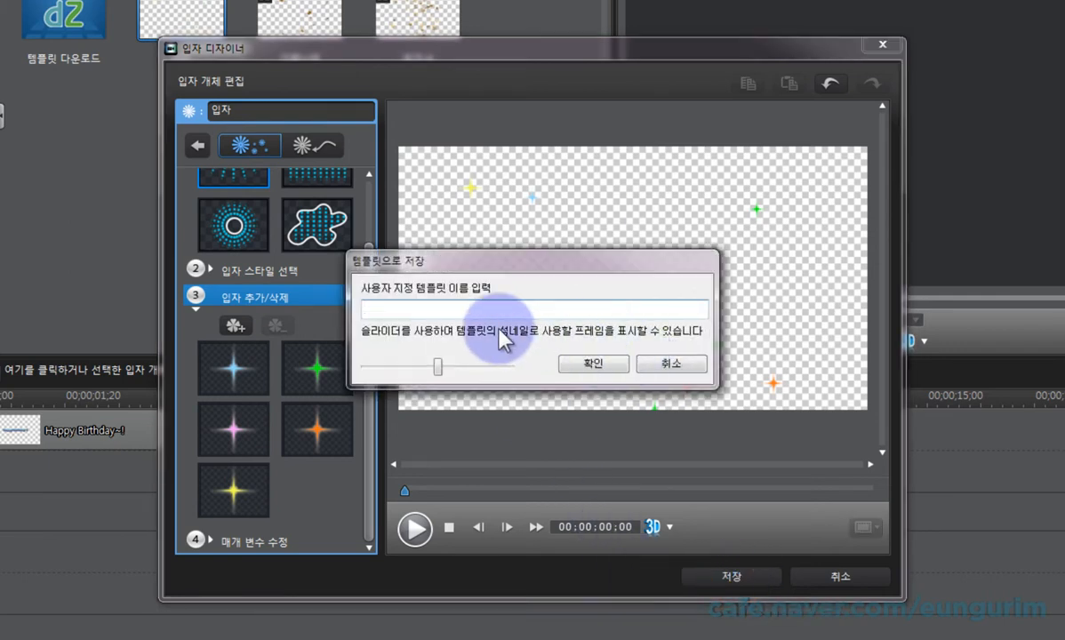
pyautogui.write('P02')
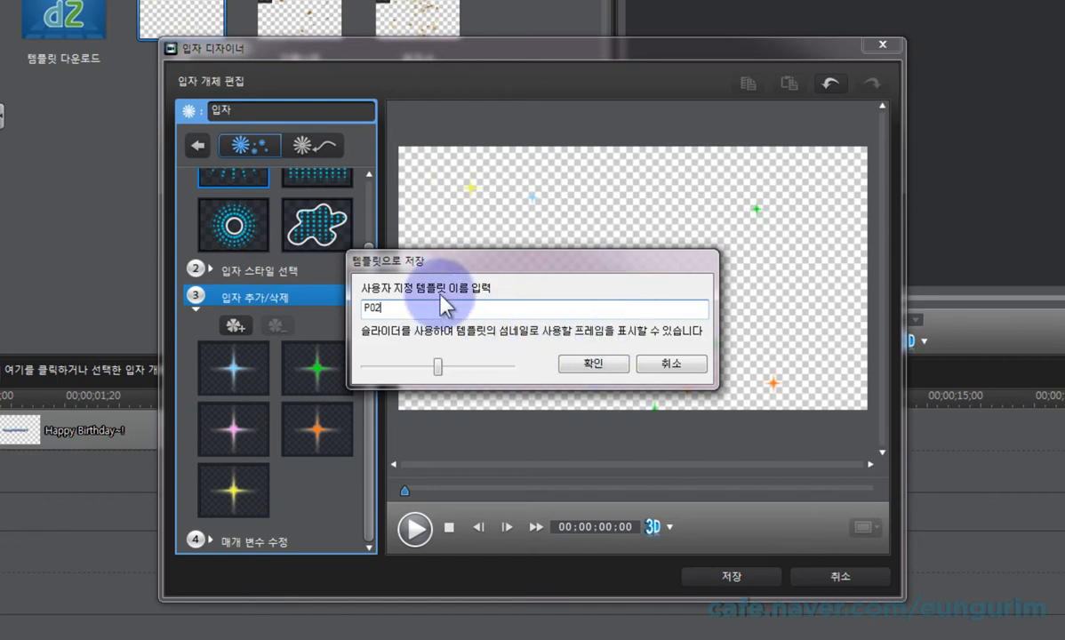
pyautogui.click(594, 365)
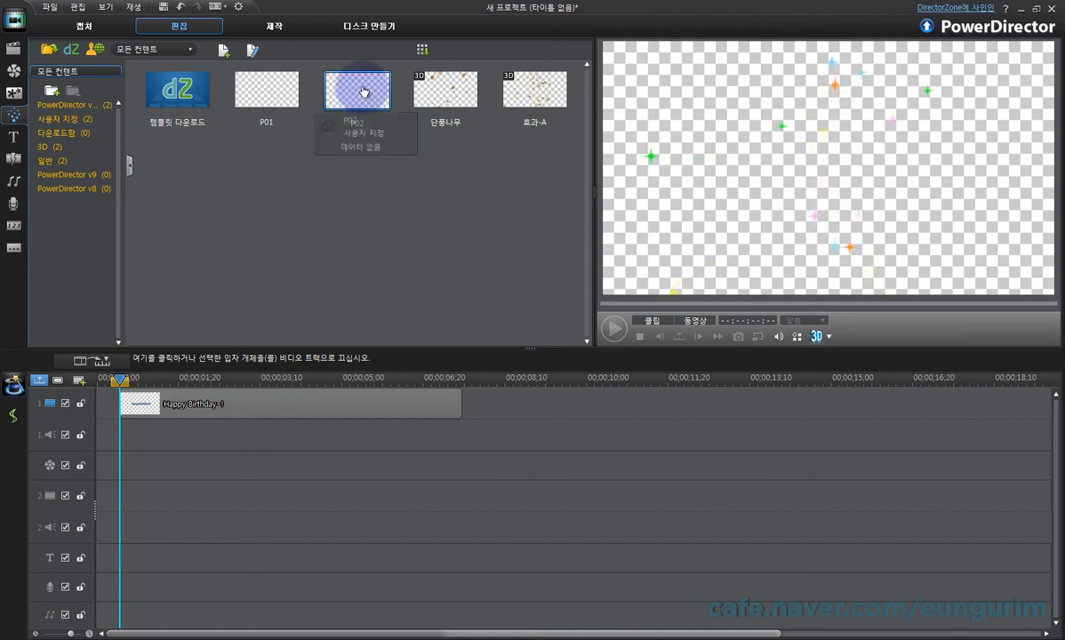
# - Place the P02 particle on the second video track at 00;00;00;00 and trim its end to match the Happy Birthday~! title clip
pyautogui.moveTo(356, 96); pyautogui.dragTo(98, 497)
pyautogui.click(412, 489)
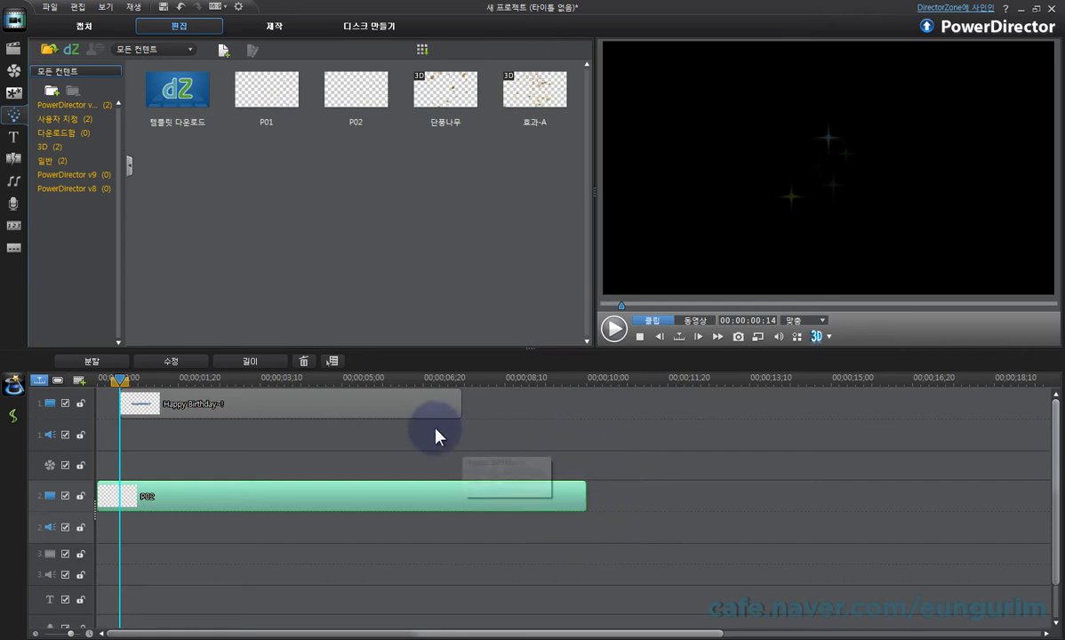
pyautogui.click(541, 496)
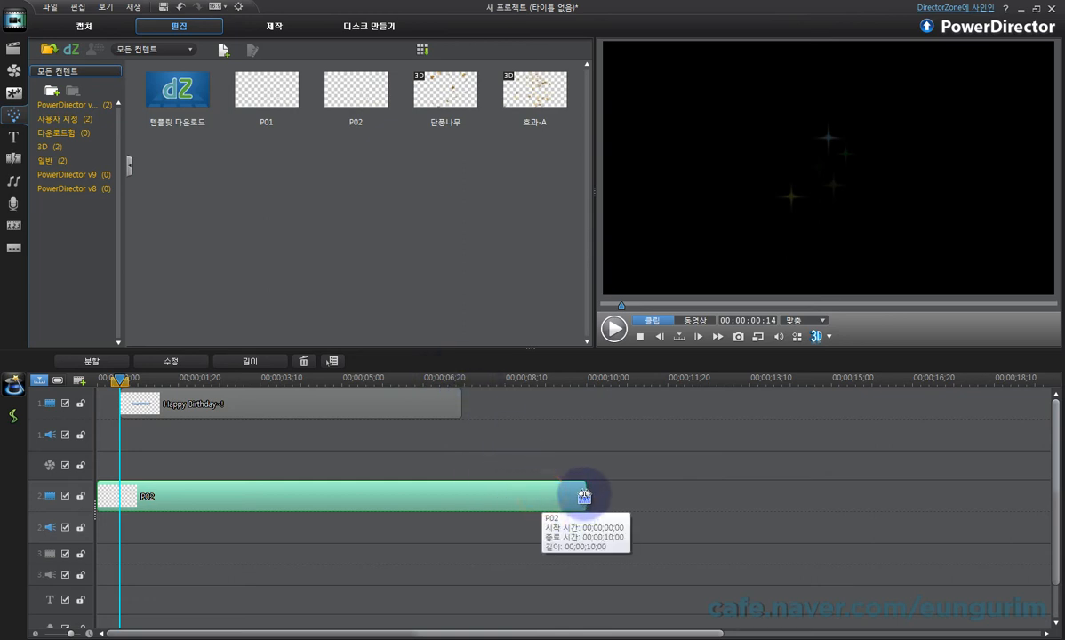
pyautogui.moveTo(584, 495); pyautogui.dragTo(462, 494)
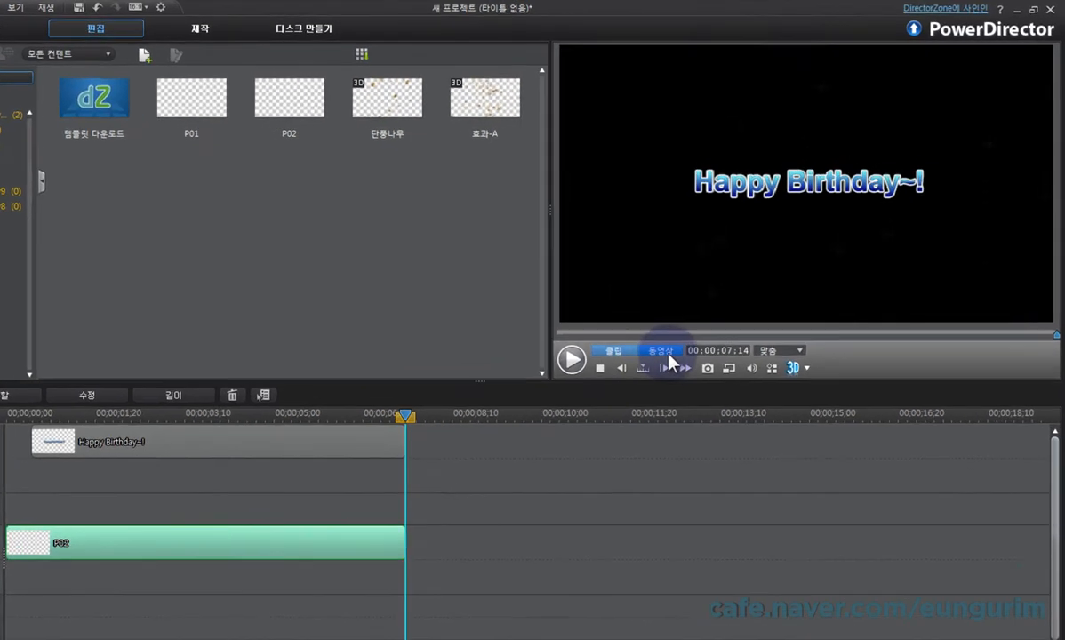
# - Play the whole movie from the beginning to check the title together with the sparkle particles
pyautogui.click(695, 320)
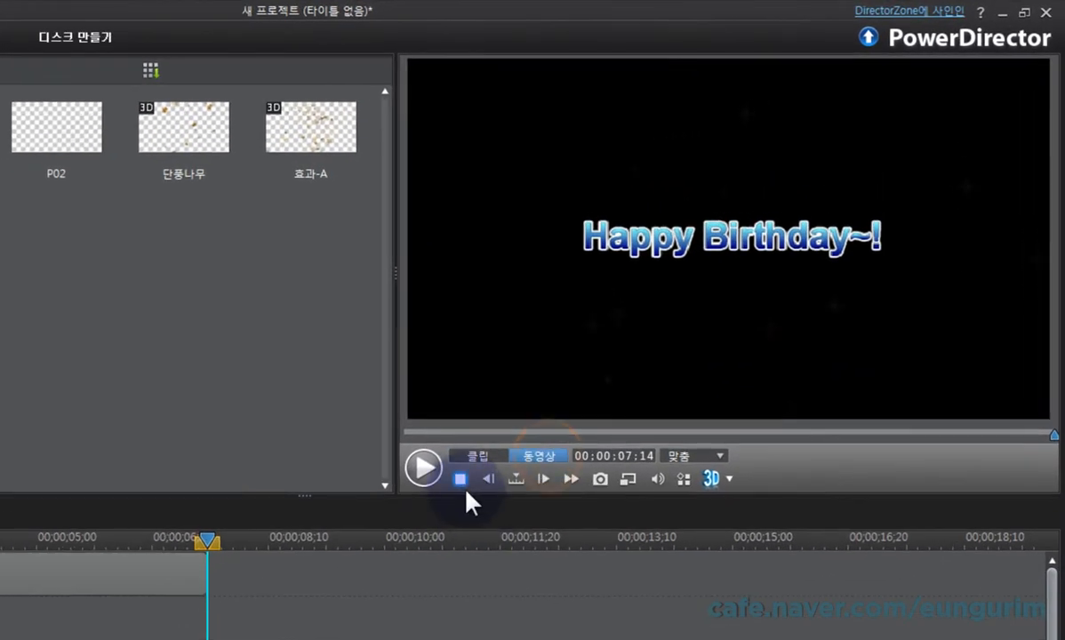
pyautogui.click(461, 480)
pyautogui.click(423, 467)
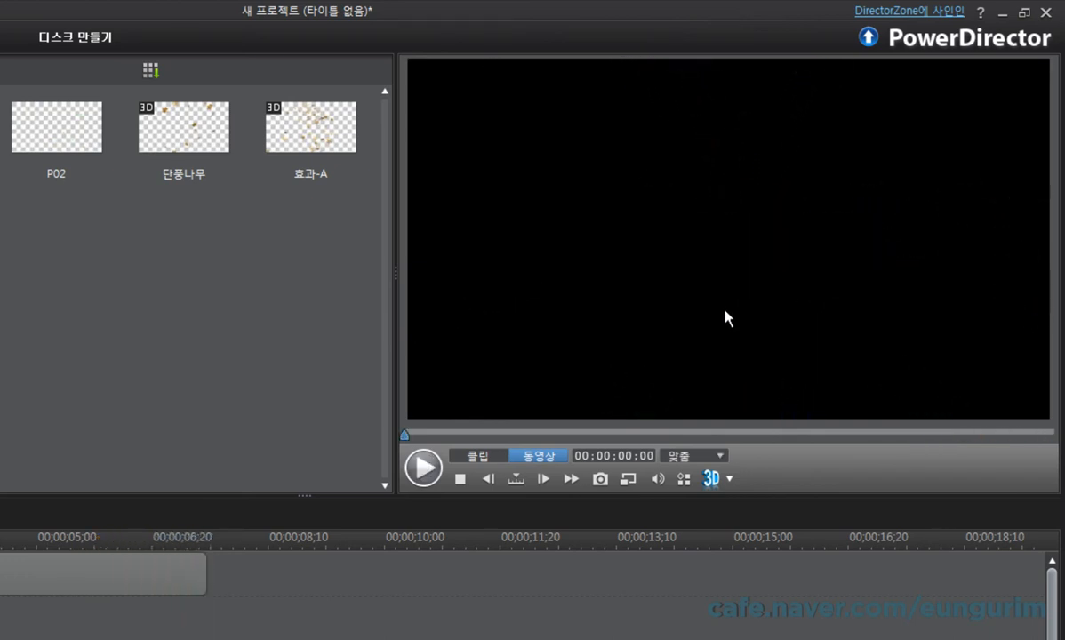
pyautogui.click(427, 468)
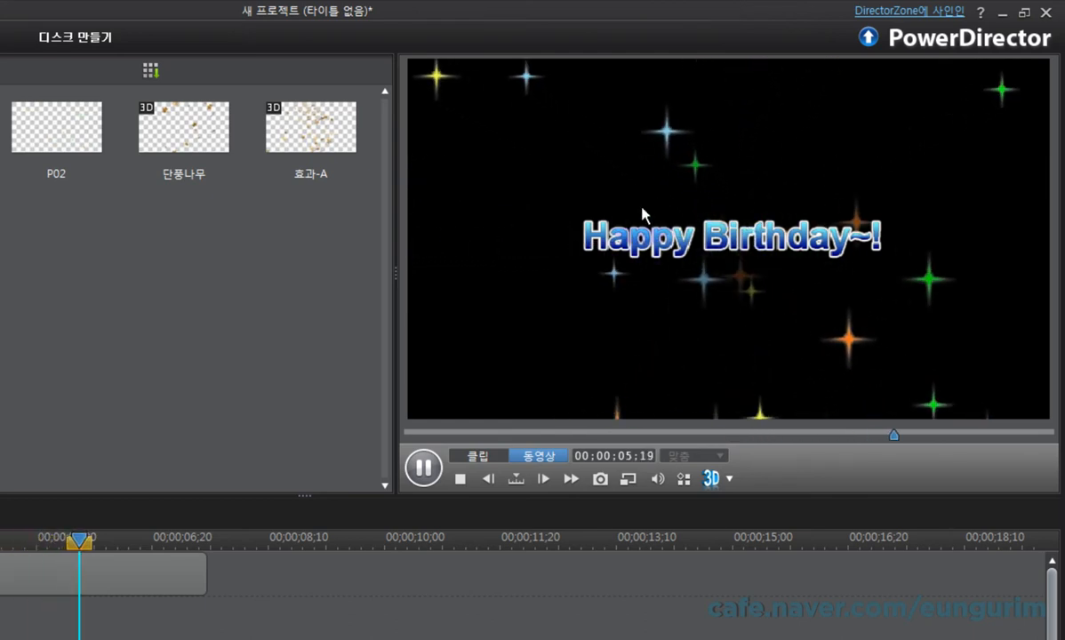
pyautogui.click(460, 479)
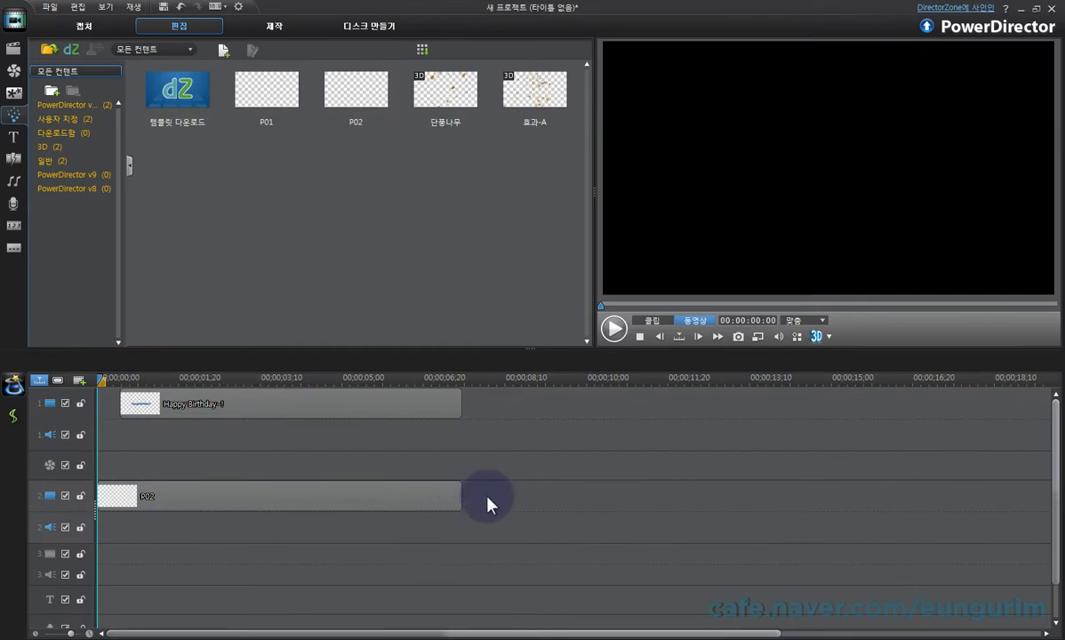
# - Open the P02 timeline clip in the particle designer and start editing its particle object
pyautogui.click(411, 495)
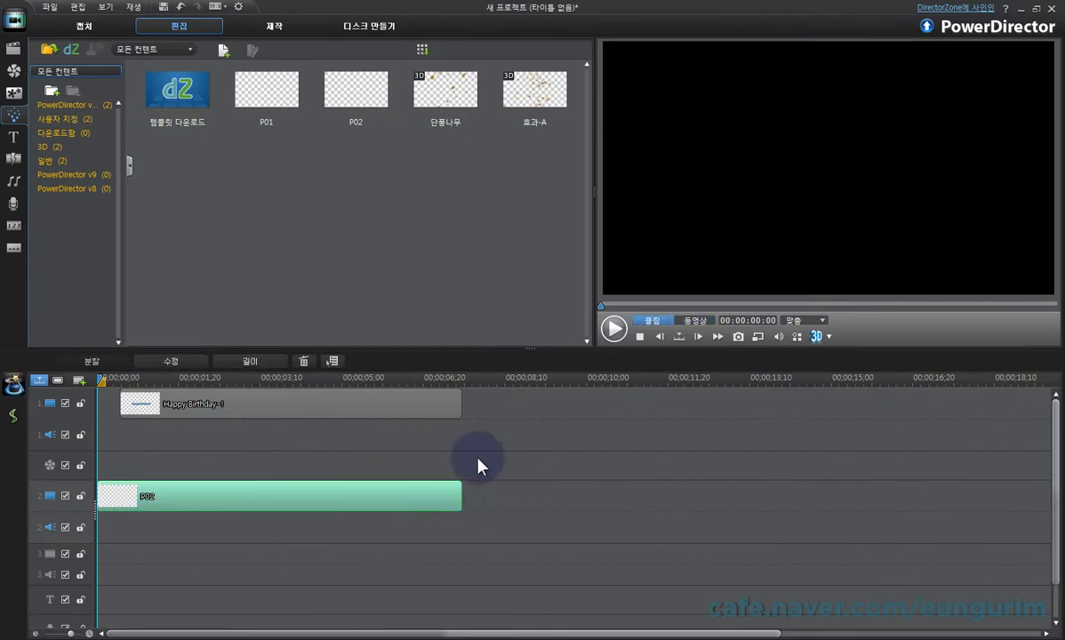
pyautogui.click(172, 361)
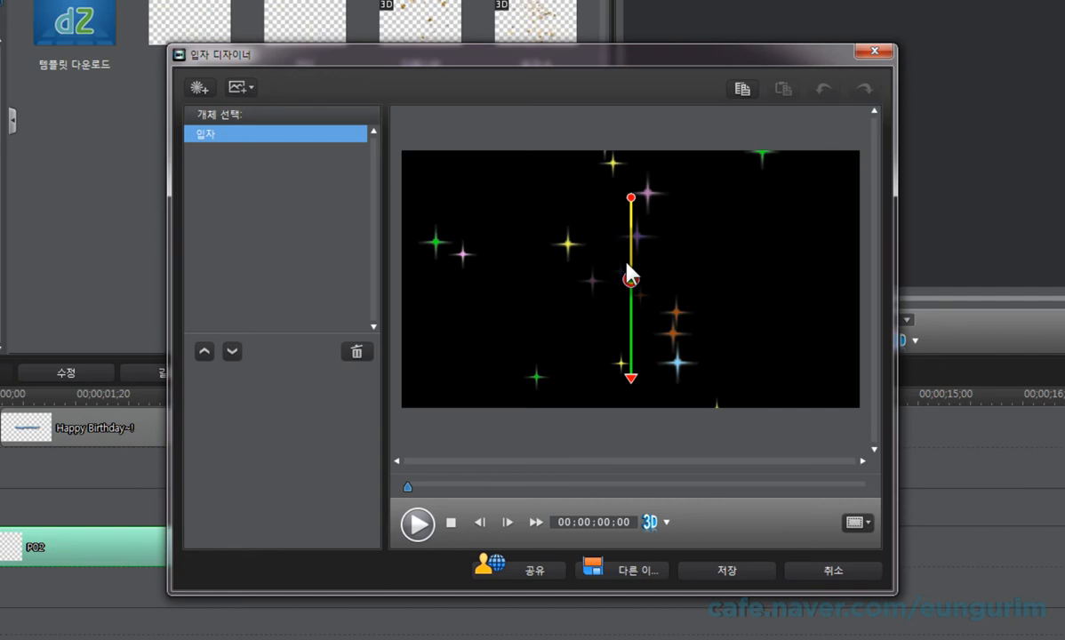
pyautogui.click(348, 195)
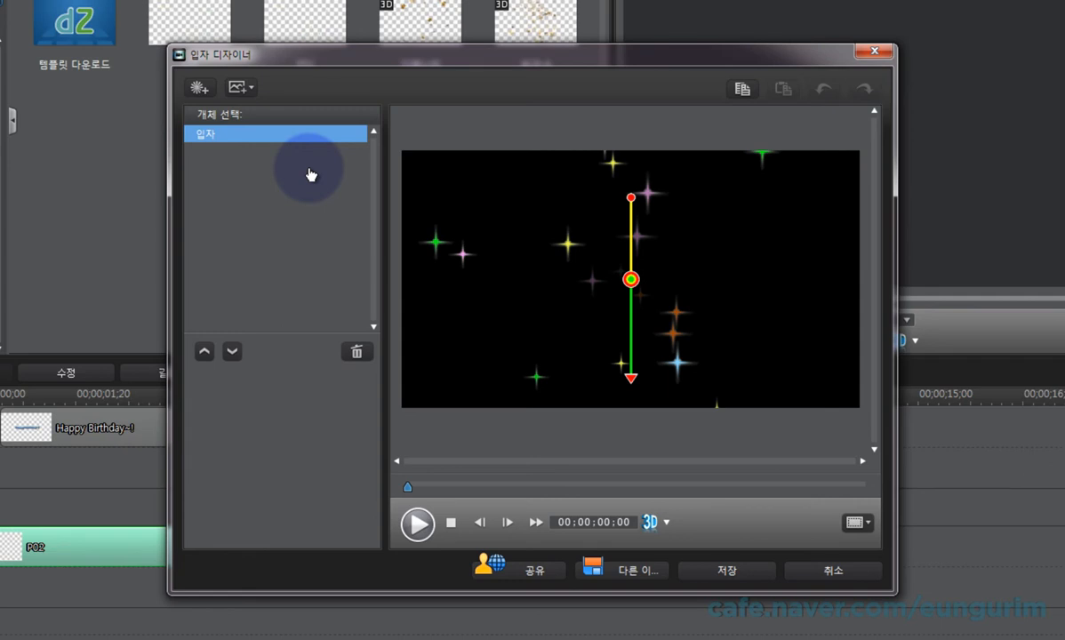
pyautogui.moveTo(232, 138)
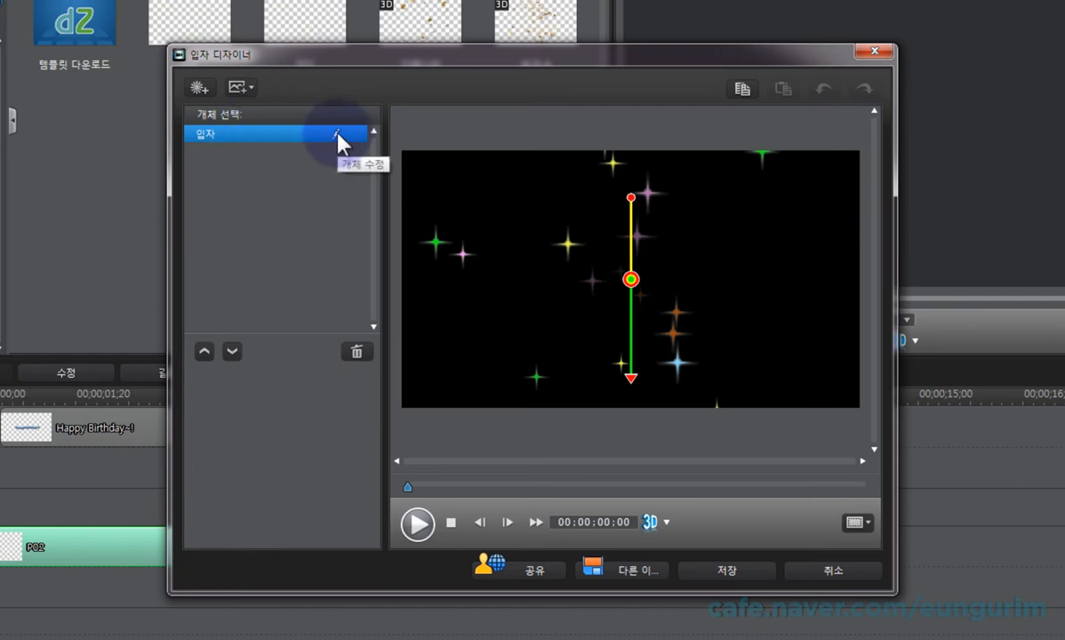
pyautogui.click(337, 134)
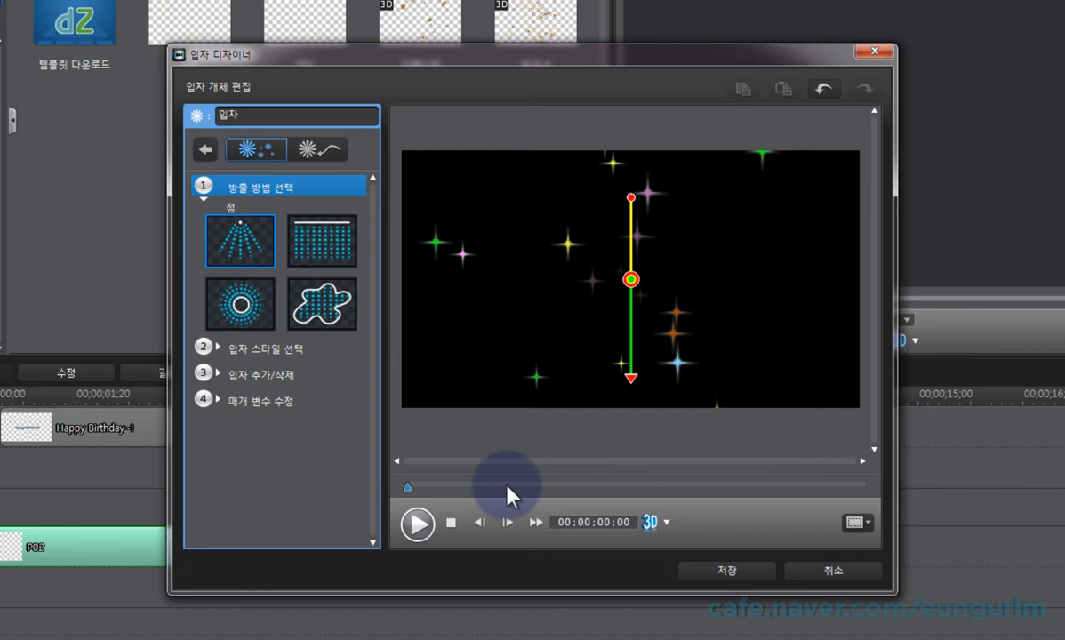
# - Scrub the particle preview between 00;00;00;14 and 00;00;01;05 to examine the title's appearance, stopping at 00;00;01;04
pyautogui.click(408, 487)
pyautogui.moveTo(408, 487); pyautogui.dragTo(478, 488)
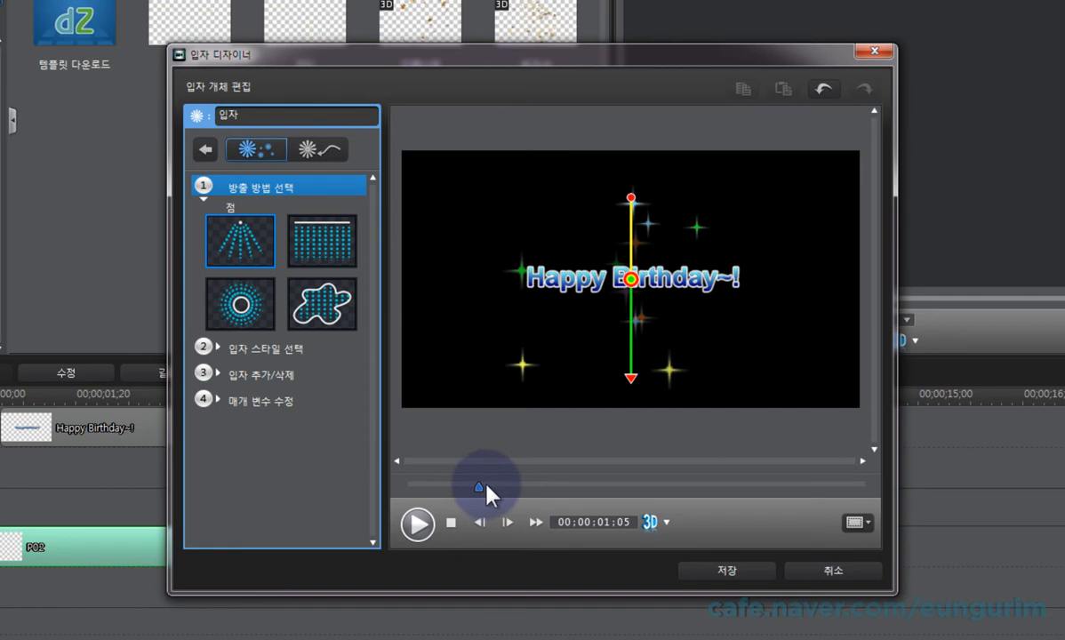
pyautogui.moveTo(479, 486); pyautogui.dragTo(438, 487)
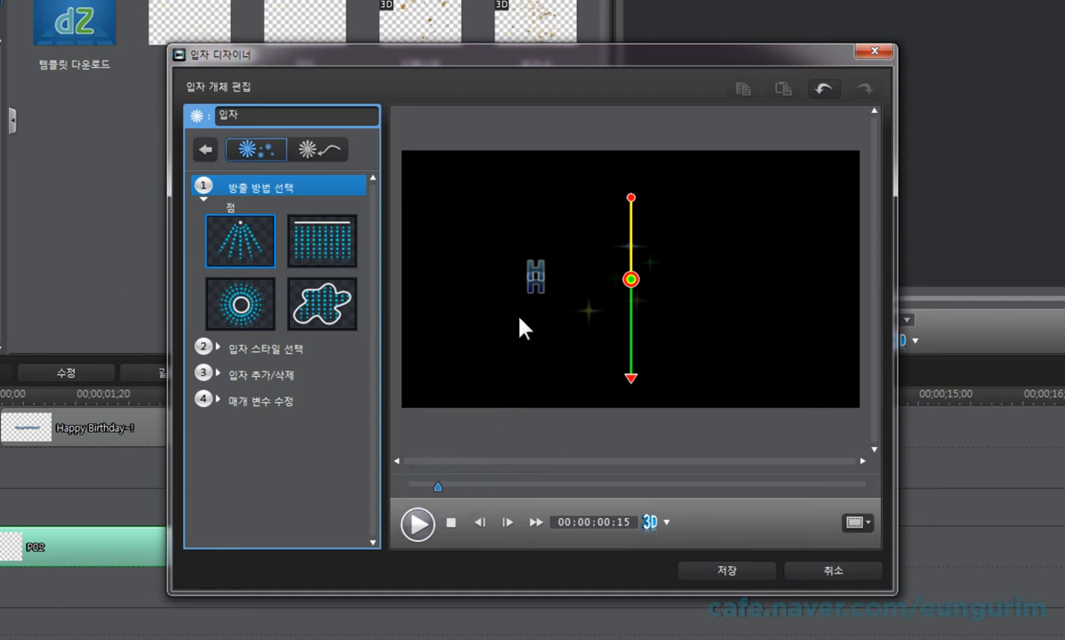
pyautogui.moveTo(439, 490); pyautogui.dragTo(437, 489)
pyautogui.click(607, 522)
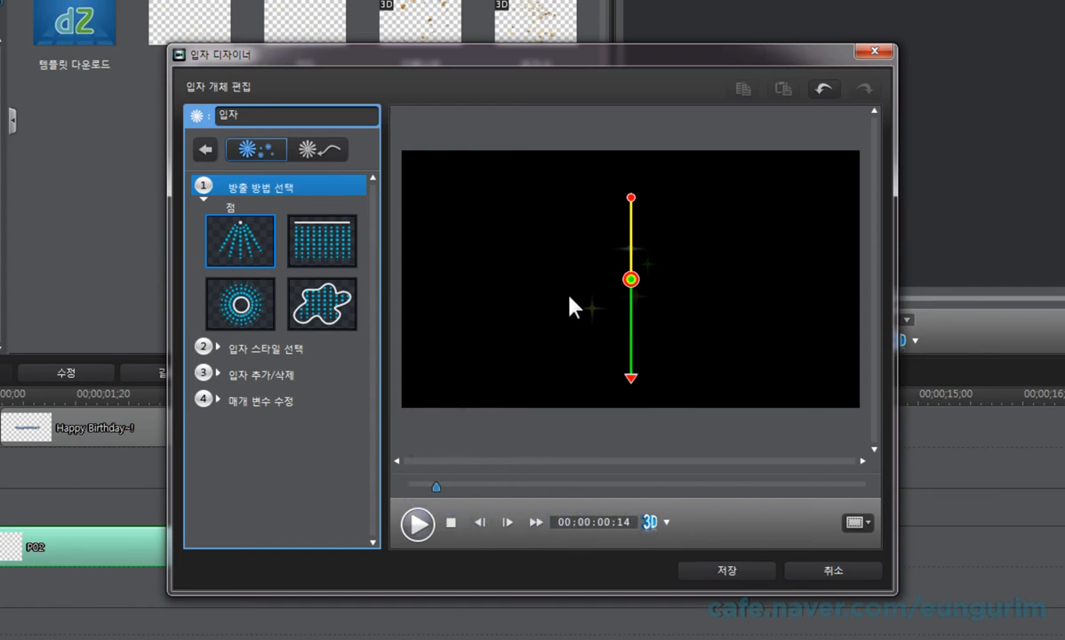
pyautogui.moveTo(436, 487); pyautogui.dragTo(477, 489)
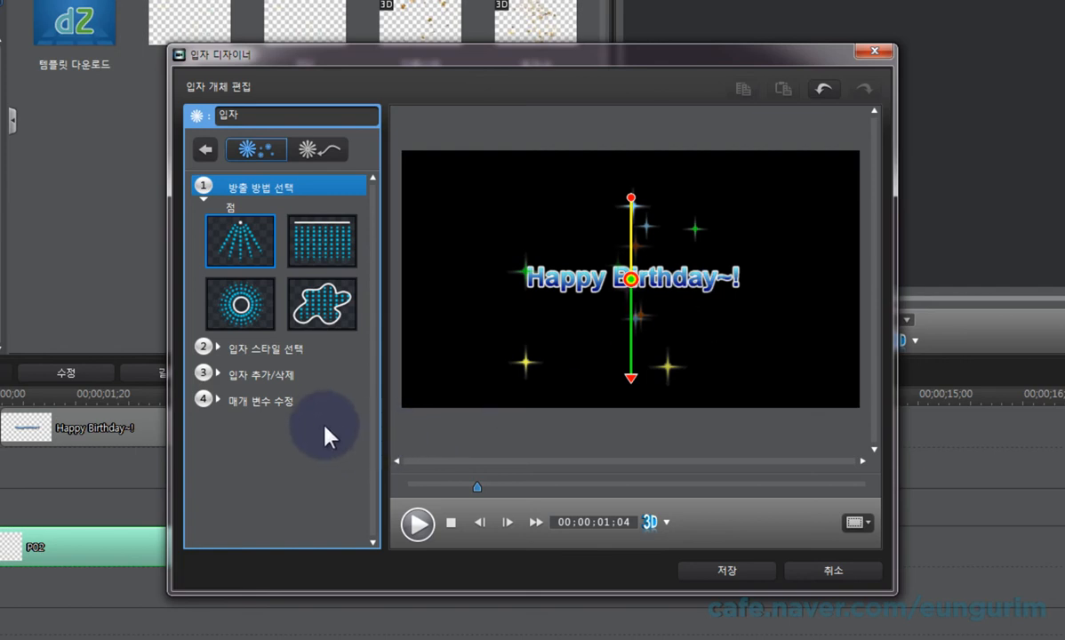
# - Set the particle size parameter (크기) to 12
pyautogui.click(307, 405)
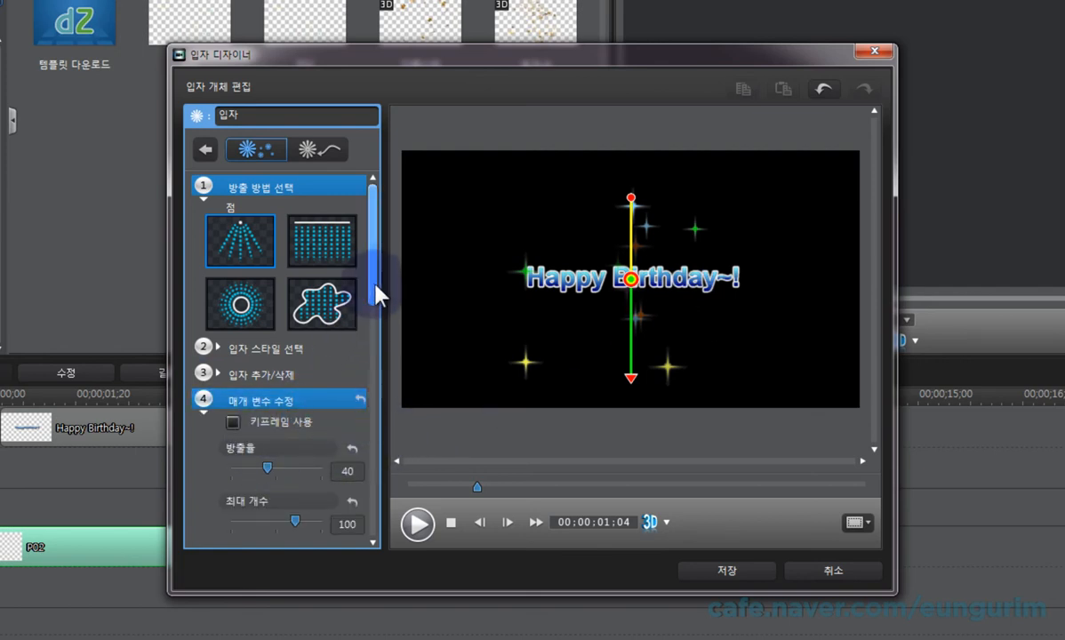
pyautogui.moveTo(376, 290); pyautogui.dragTo(378, 384)
pyautogui.scroll(-2, 380, 347)
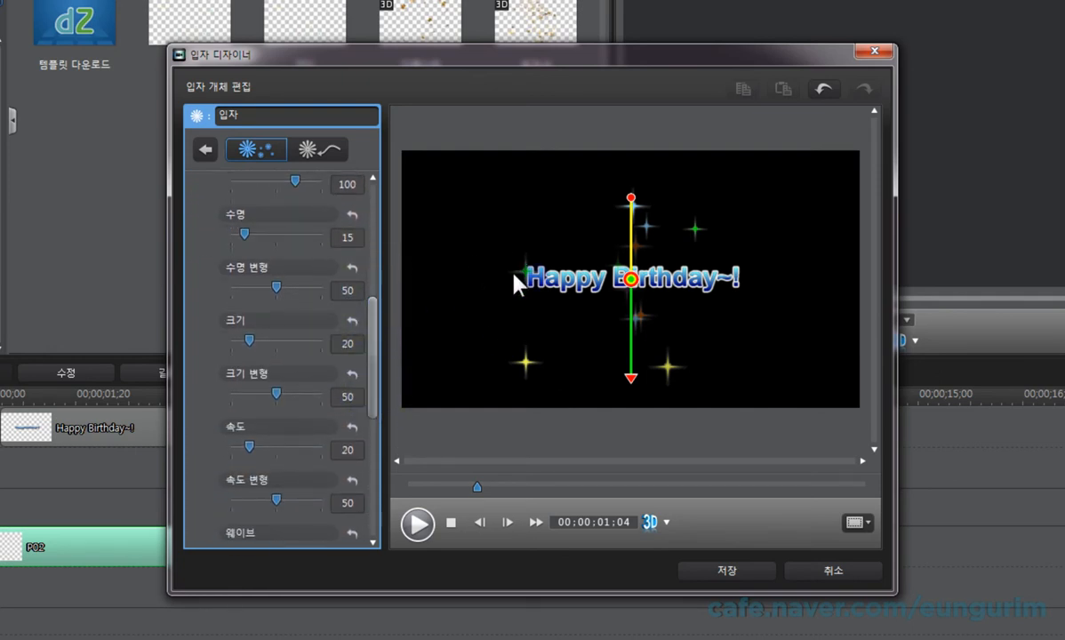
pyautogui.click(249, 342)
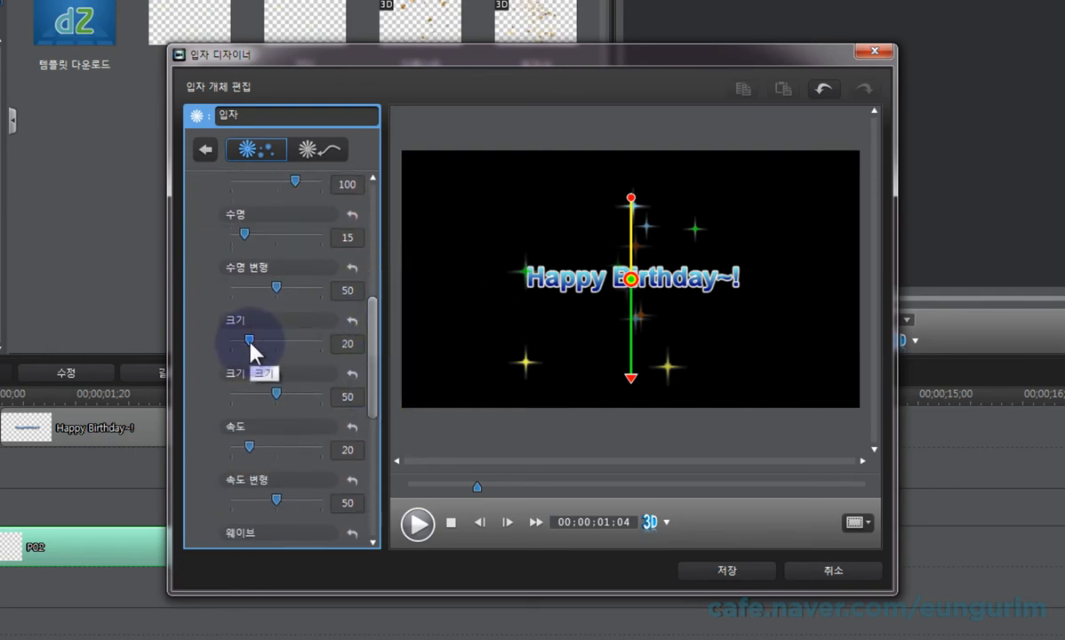
pyautogui.moveTo(249, 341); pyautogui.dragTo(242, 343)
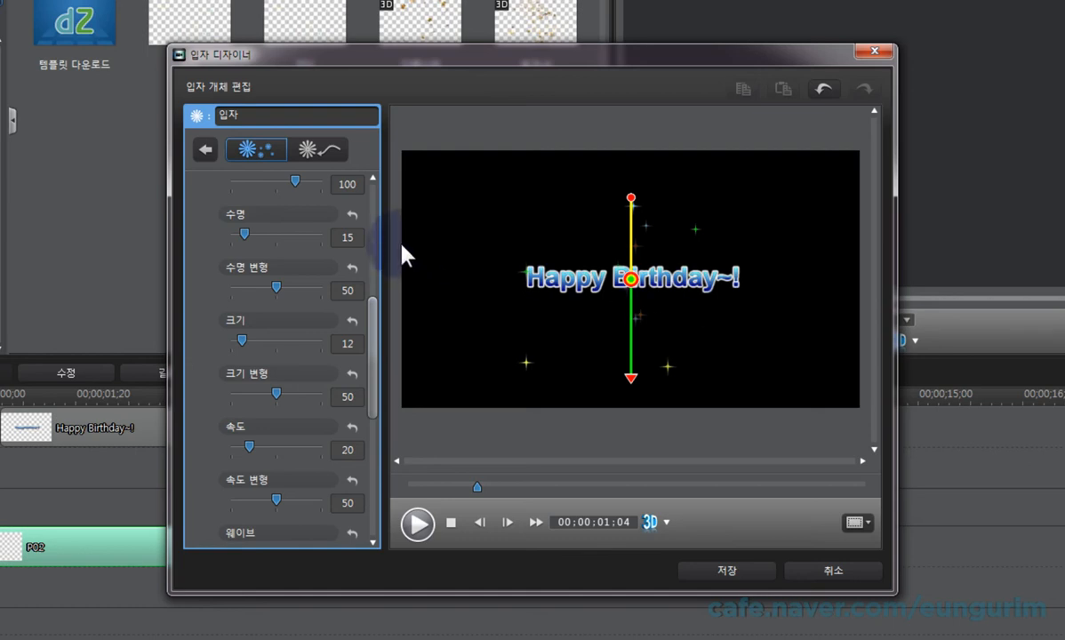
# - Apply the straight horizontal left-to-right motion path to the particle object
pyautogui.click(327, 209)
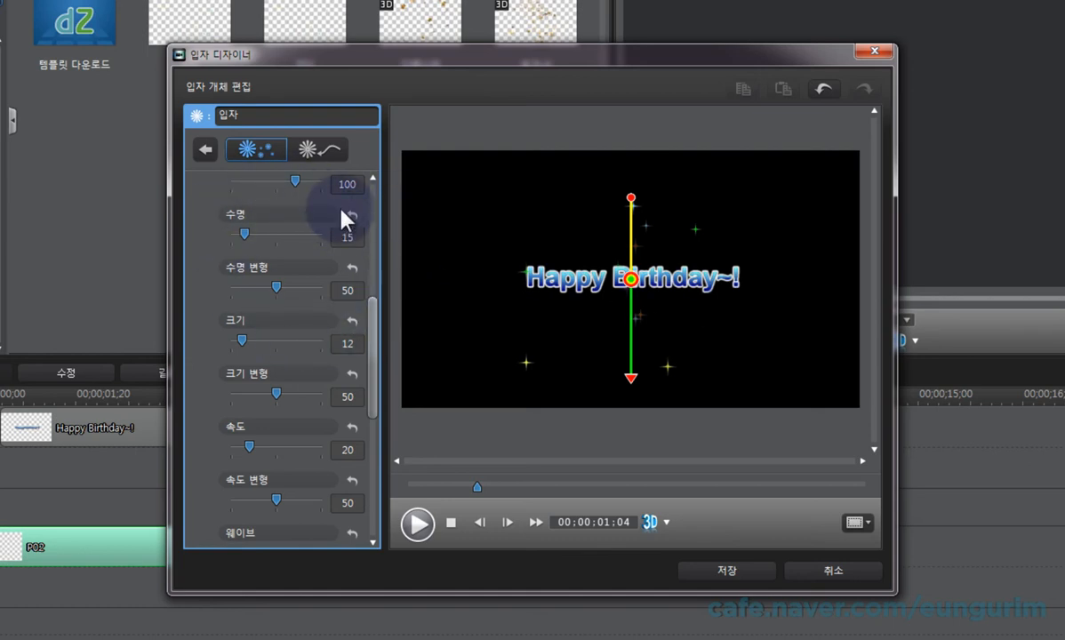
pyautogui.click(325, 155)
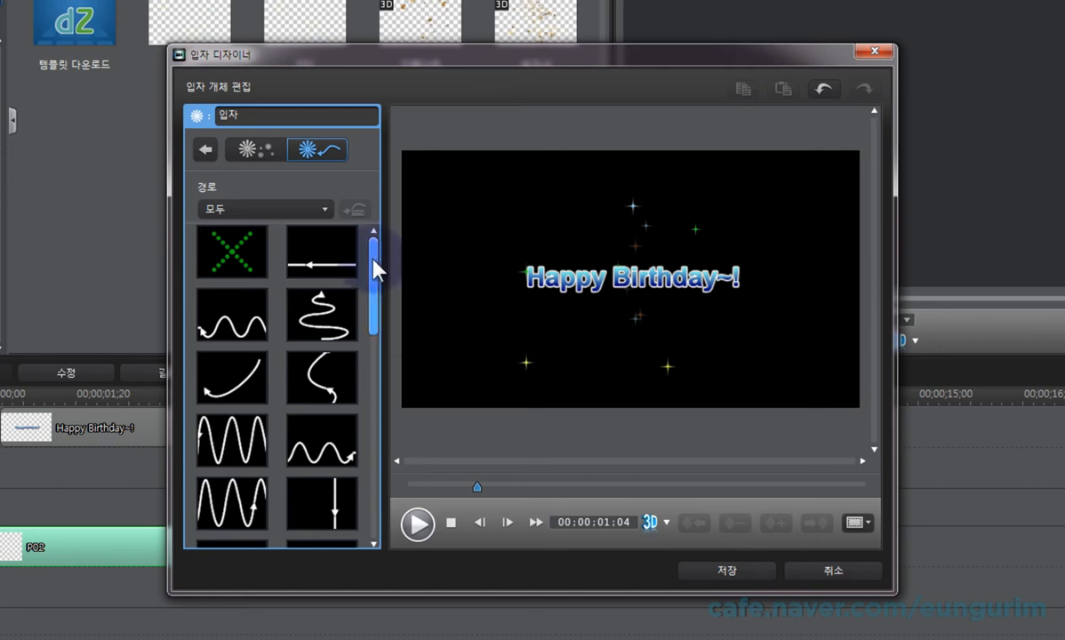
pyautogui.moveTo(373, 266); pyautogui.dragTo(371, 394)
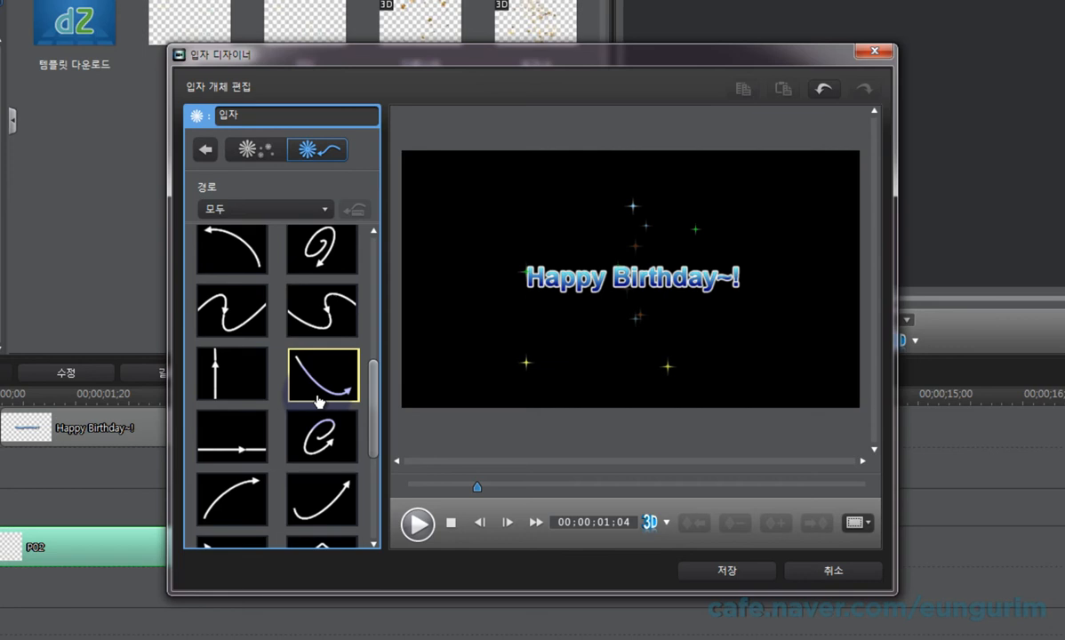
pyautogui.click(245, 444)
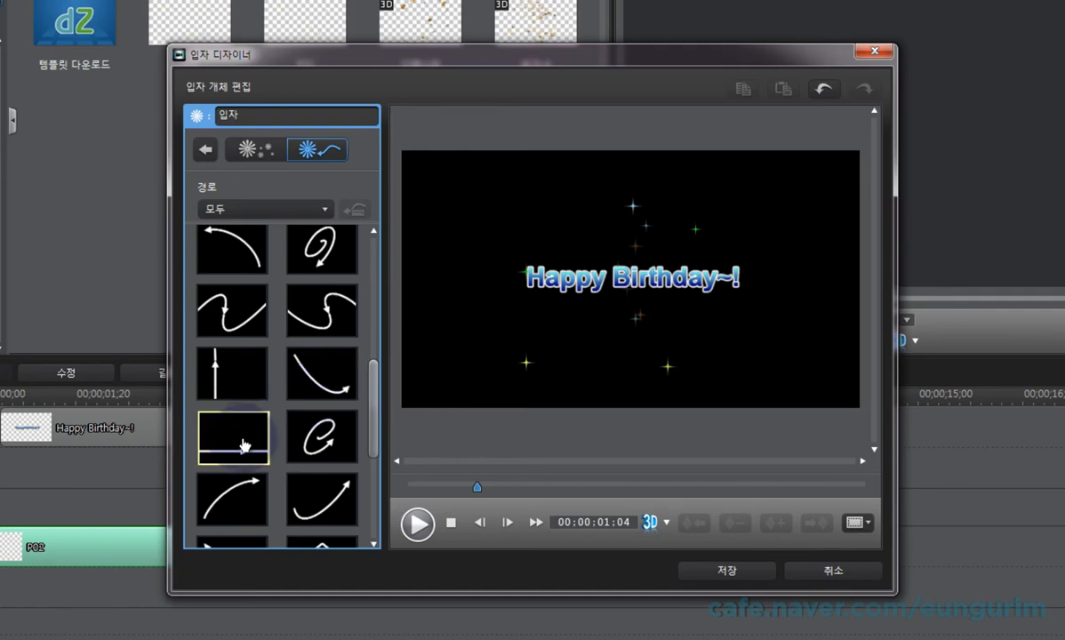
pyautogui.click(245, 443)
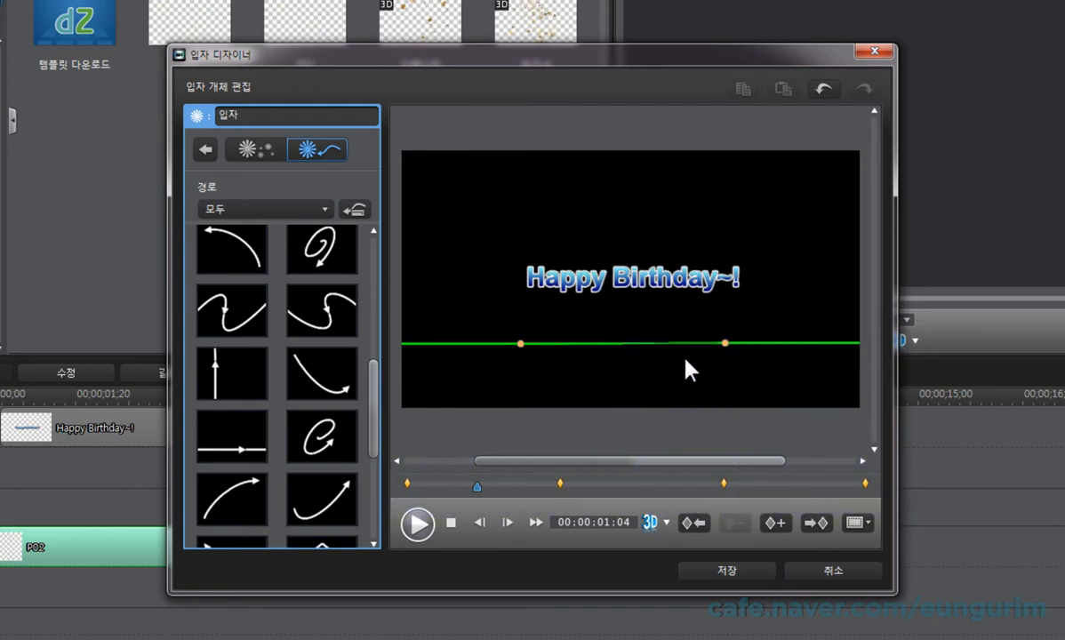
# - With the preview at 00;00;03;00, bend the middle segment of the particle path upward into an arch beneath the title
pyautogui.moveTo(689, 459); pyautogui.dragTo(533, 461)
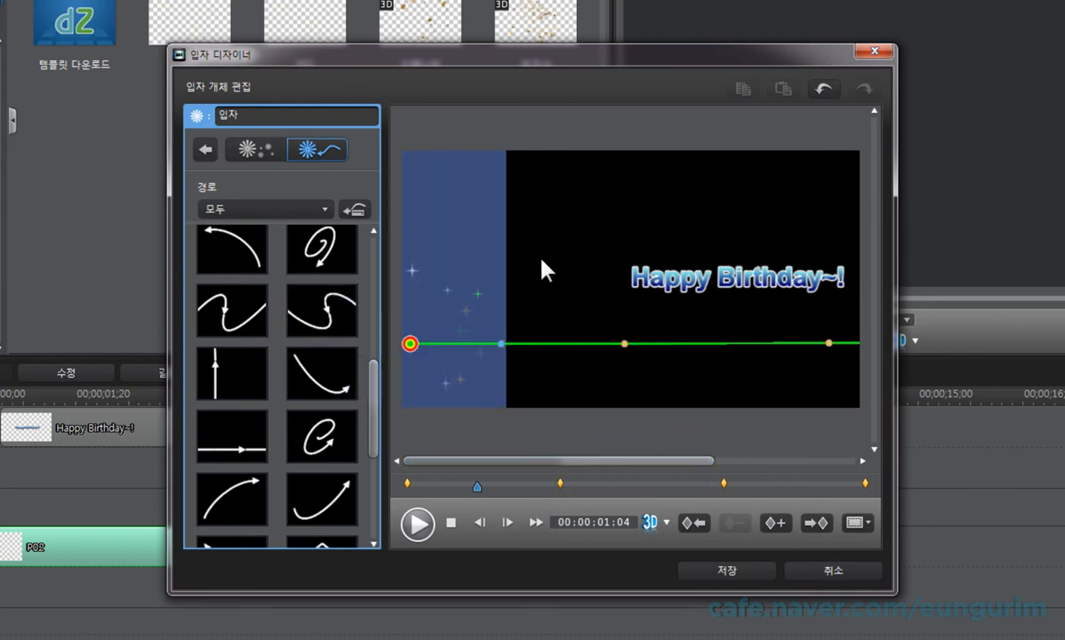
pyautogui.moveTo(634, 457); pyautogui.dragTo(827, 461)
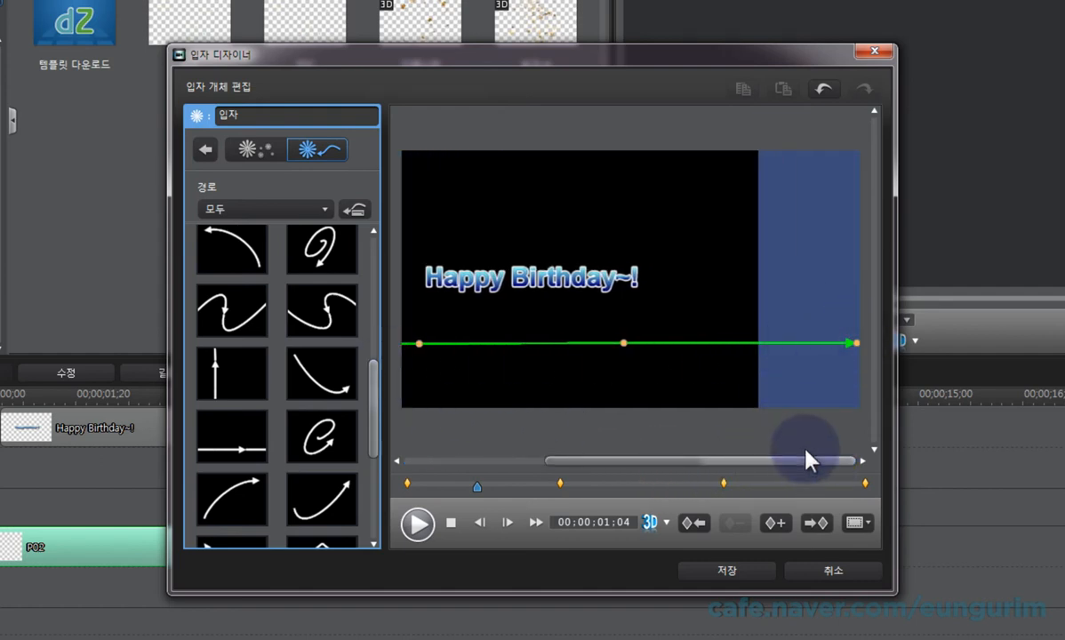
pyautogui.moveTo(803, 461); pyautogui.dragTo(736, 455)
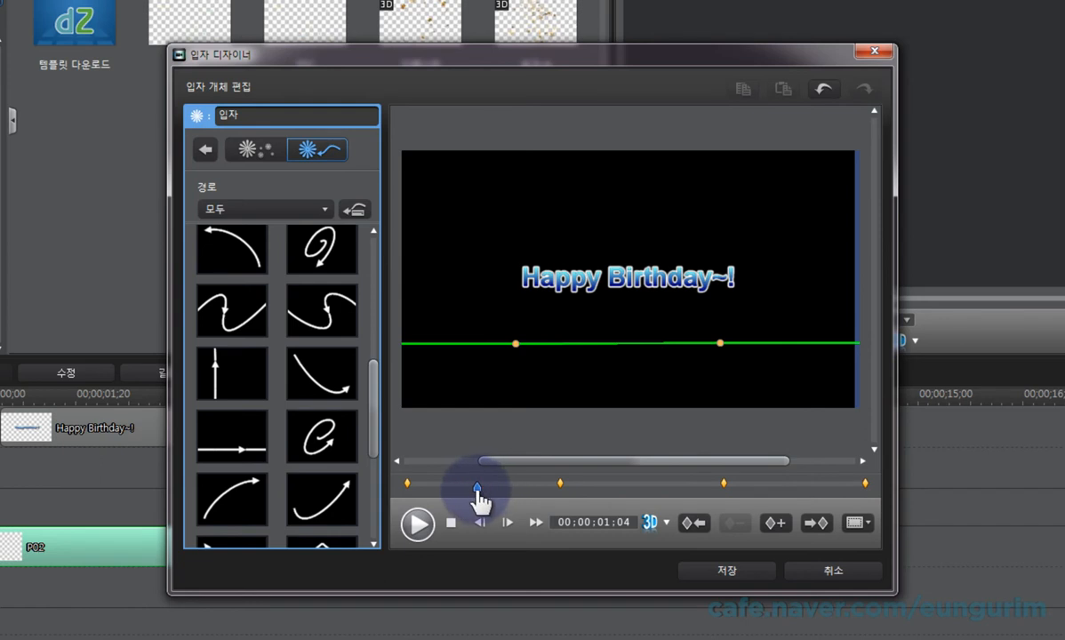
pyautogui.moveTo(478, 490); pyautogui.dragTo(588, 491)
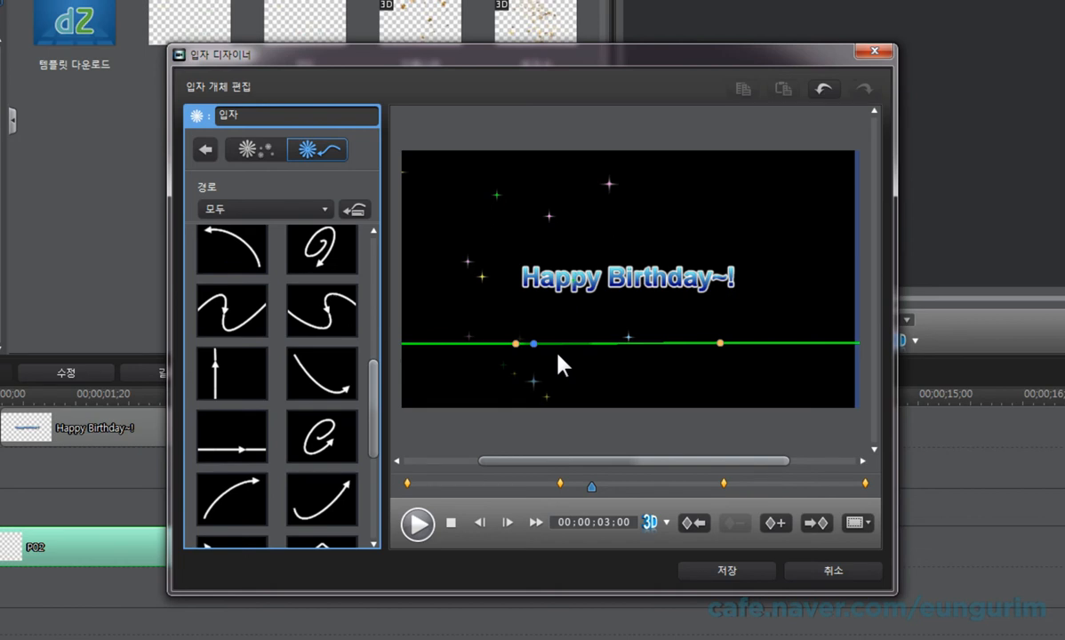
pyautogui.moveTo(613, 344); pyautogui.dragTo(614, 297)
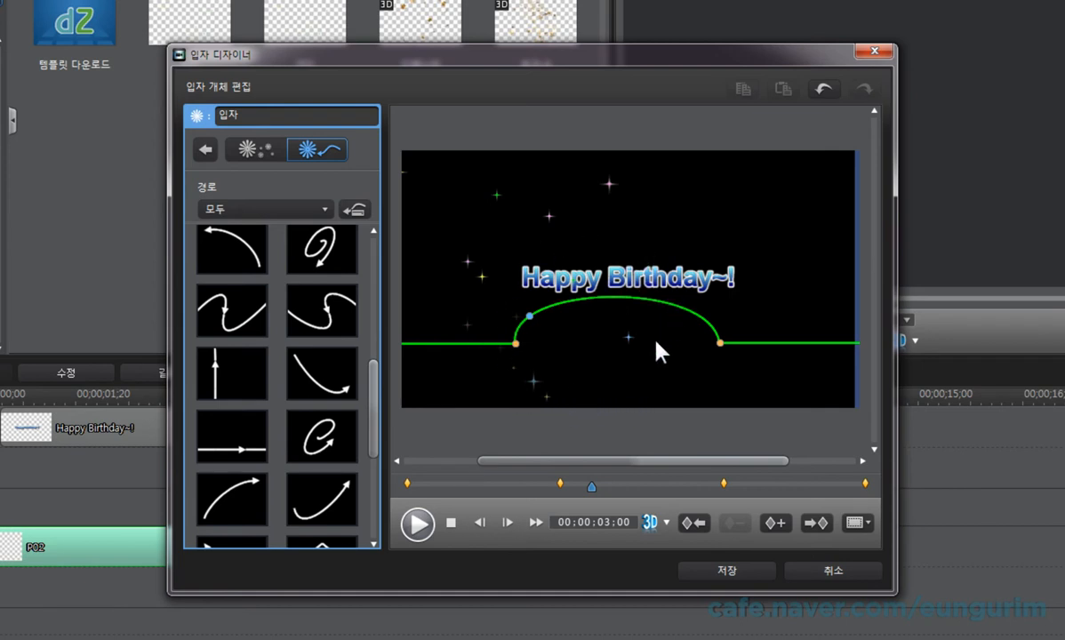
# - Move the entire particle path up so its straight sections run just above the title text
pyautogui.moveTo(673, 460); pyautogui.dragTo(557, 466)
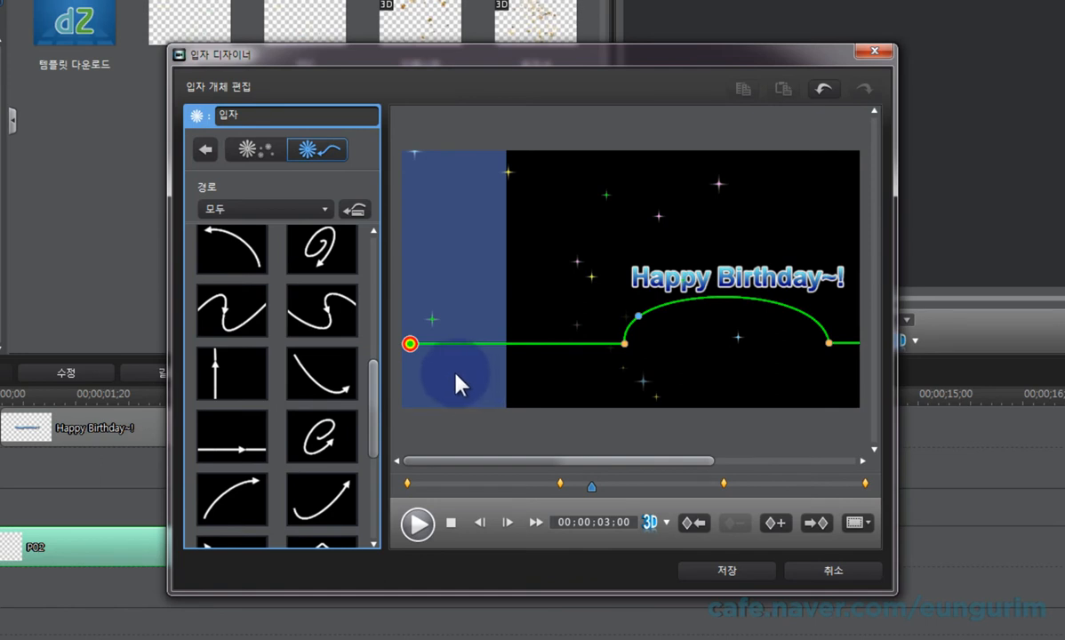
pyautogui.moveTo(409, 345); pyautogui.dragTo(411, 248)
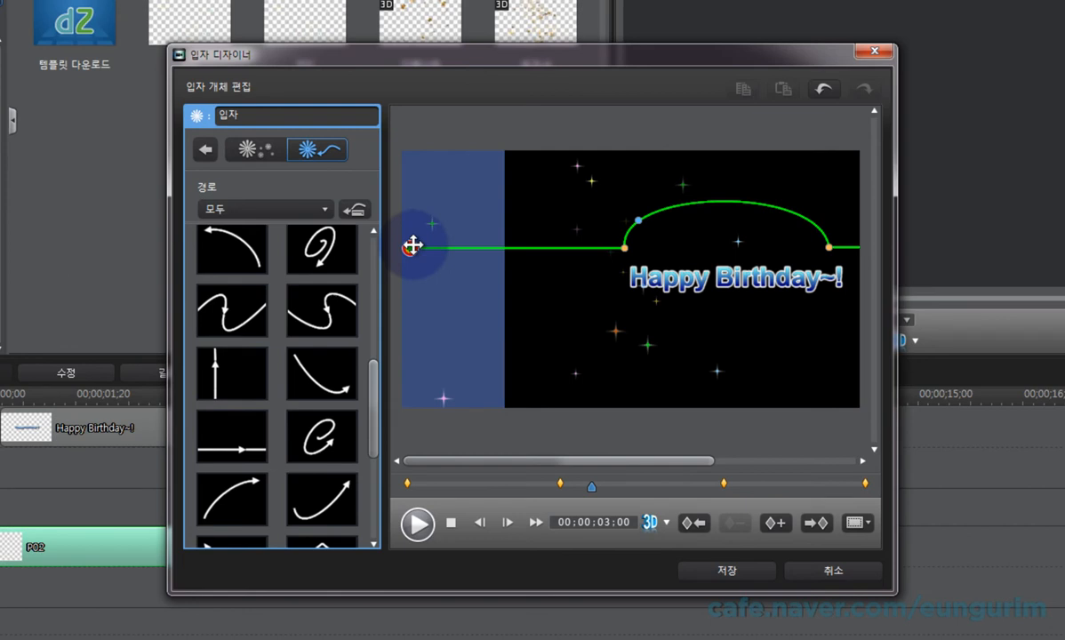
# - Move the arched particle path down so its straight sections run through the title text's line
pyautogui.moveTo(412, 245); pyautogui.dragTo(514, 280)
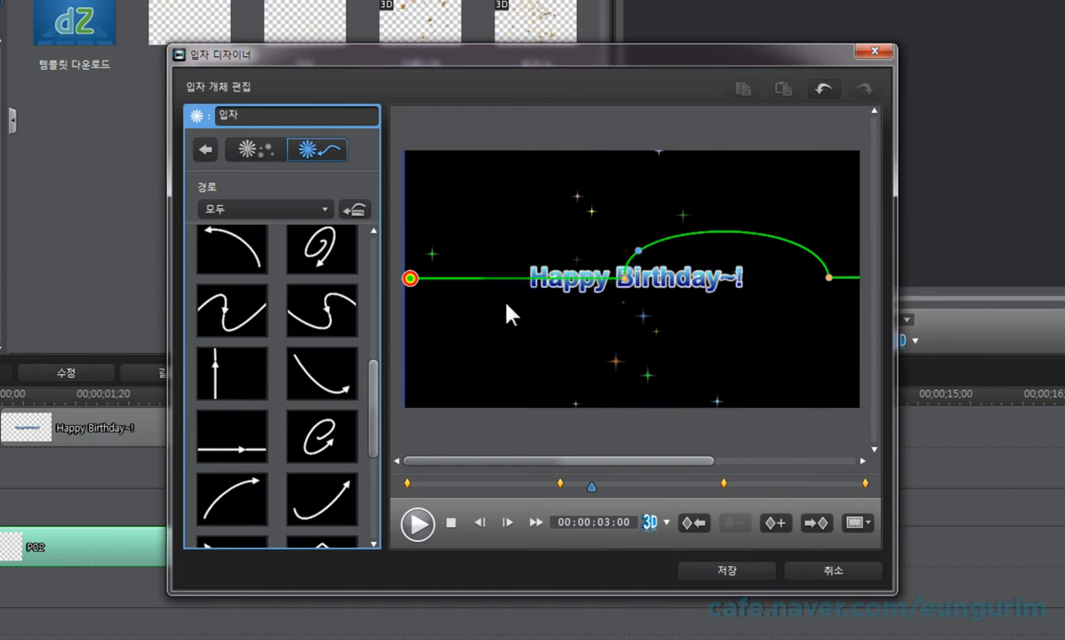
pyautogui.moveTo(410, 279)
pyautogui.mouseDown()
pyautogui.moveTo(424, 280)
pyautogui.moveTo(411, 281)
pyautogui.mouseUp()
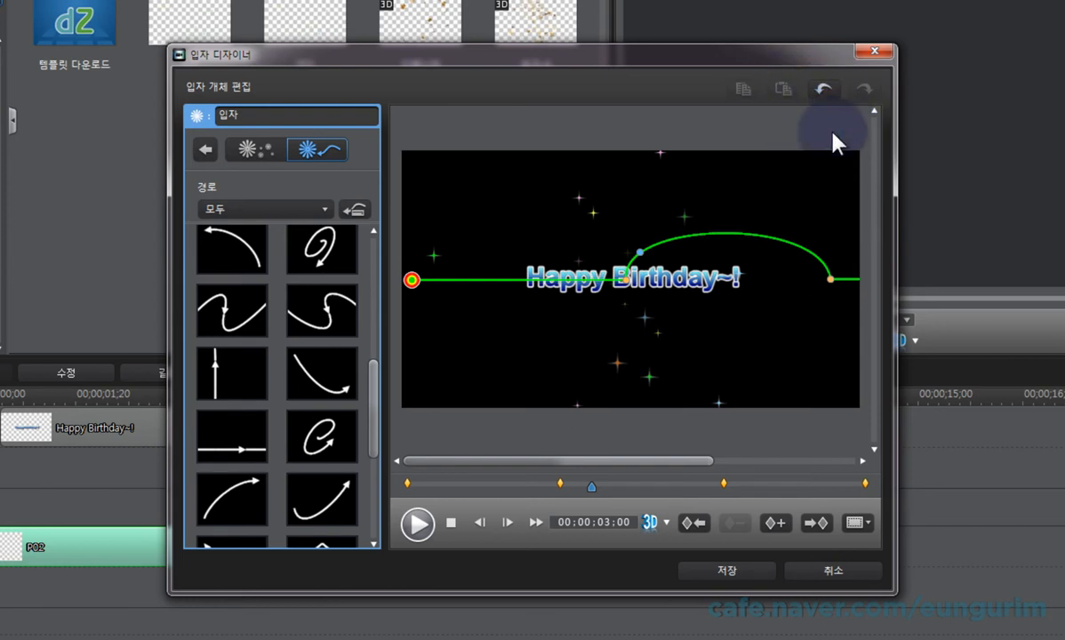
# - Undo the particle path moves and the upward bend of its middle segment
pyautogui.click(822, 90)
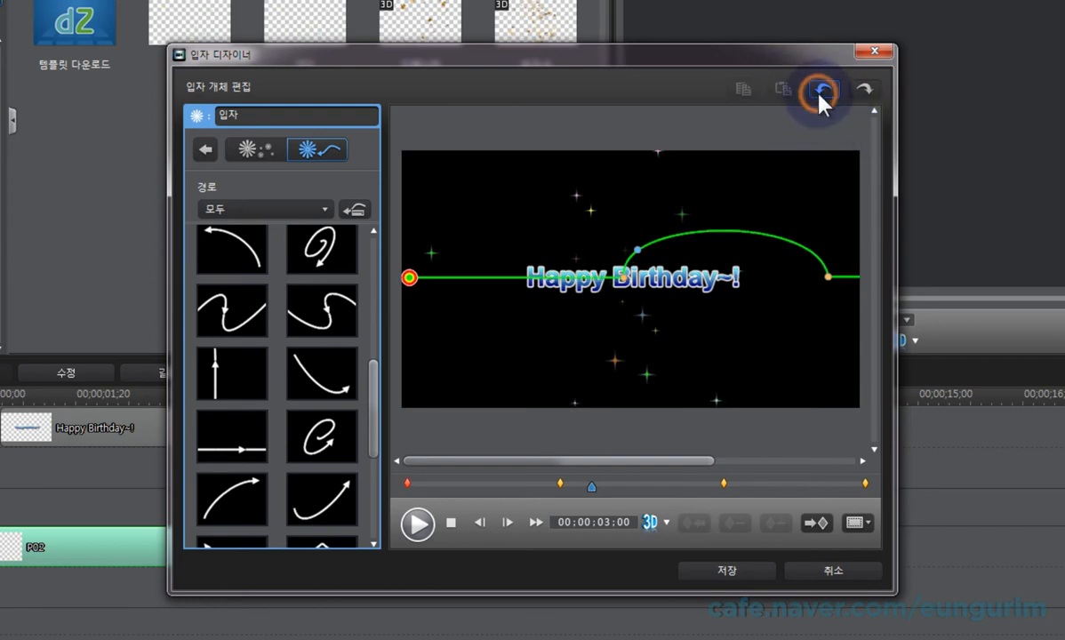
pyautogui.click(820, 96)
pyautogui.click(820, 96)
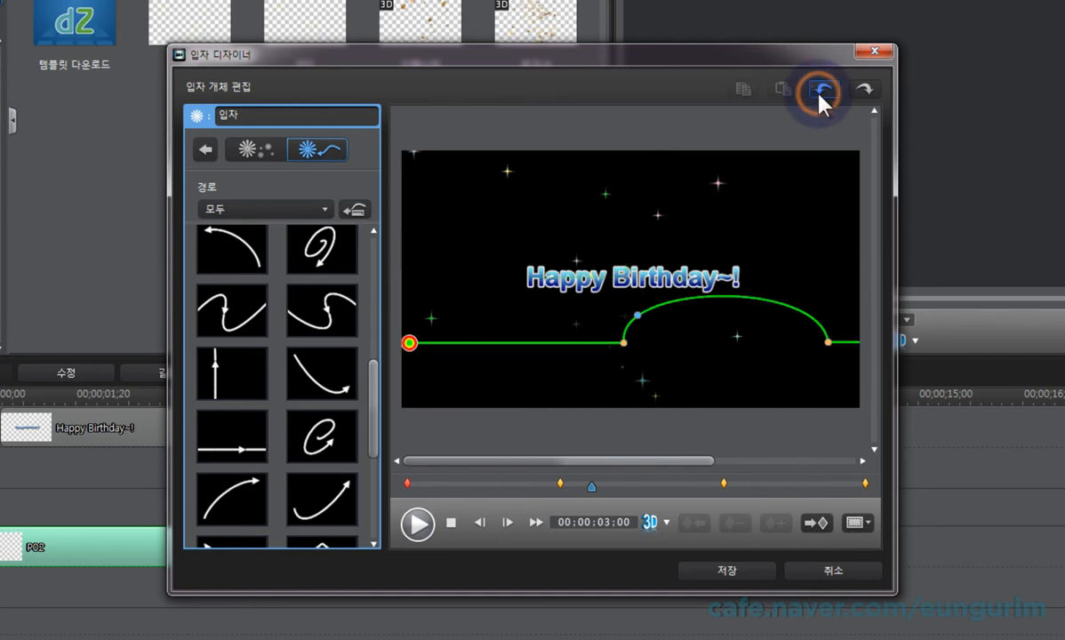
pyautogui.click(820, 97)
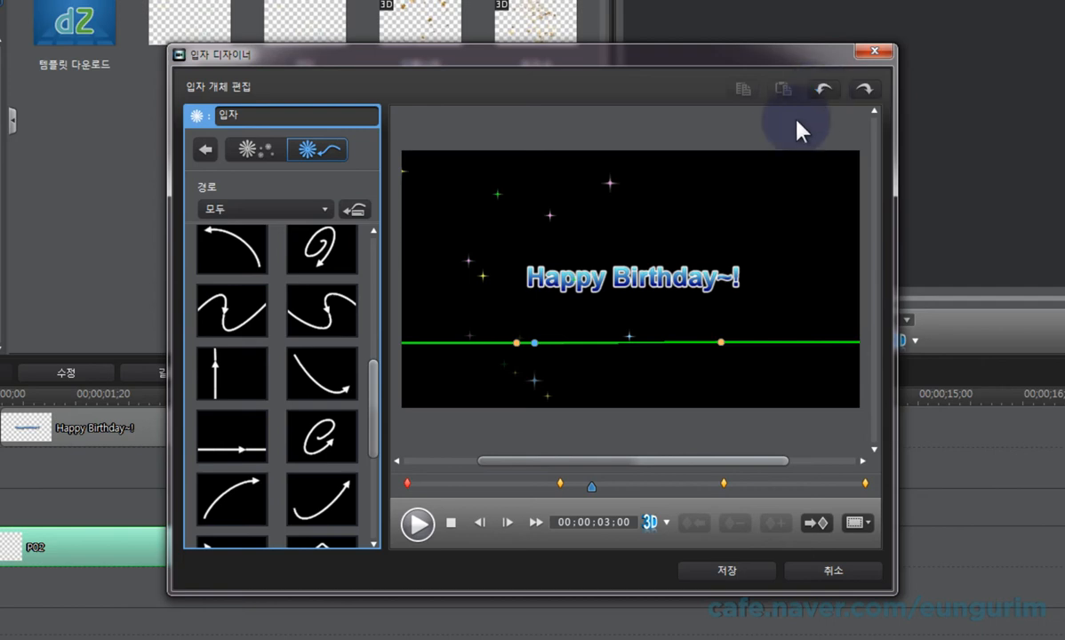
# - Move the entire straight particle path up so it runs through the "Happy Birthday~!" title text
pyautogui.click(656, 461)
pyautogui.moveTo(655, 460); pyautogui.dragTo(552, 474)
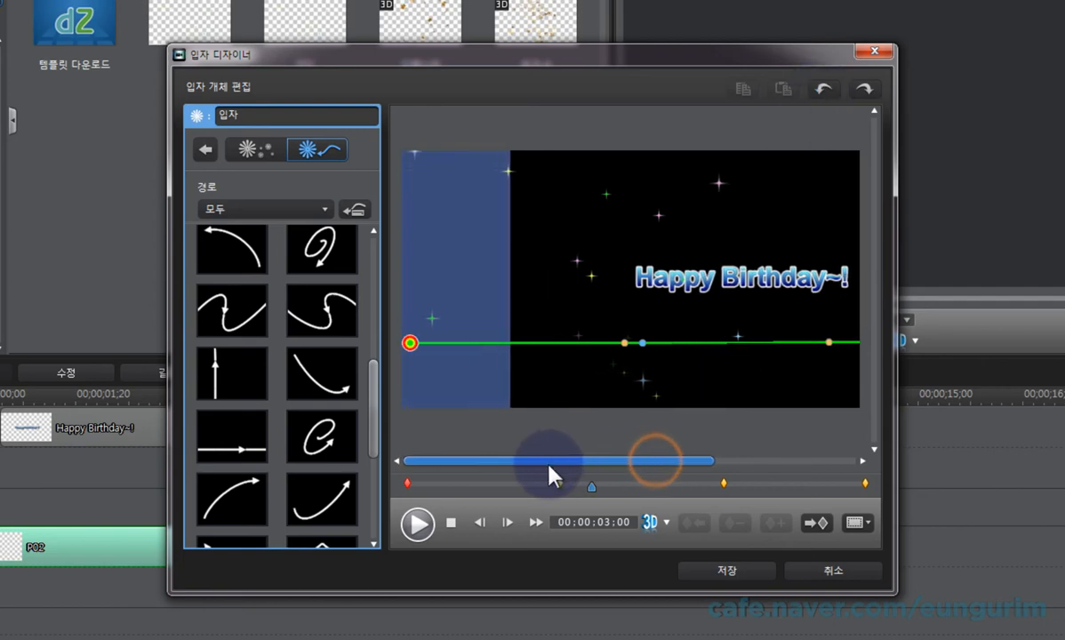
pyautogui.moveTo(409, 345); pyautogui.dragTo(516, 276)
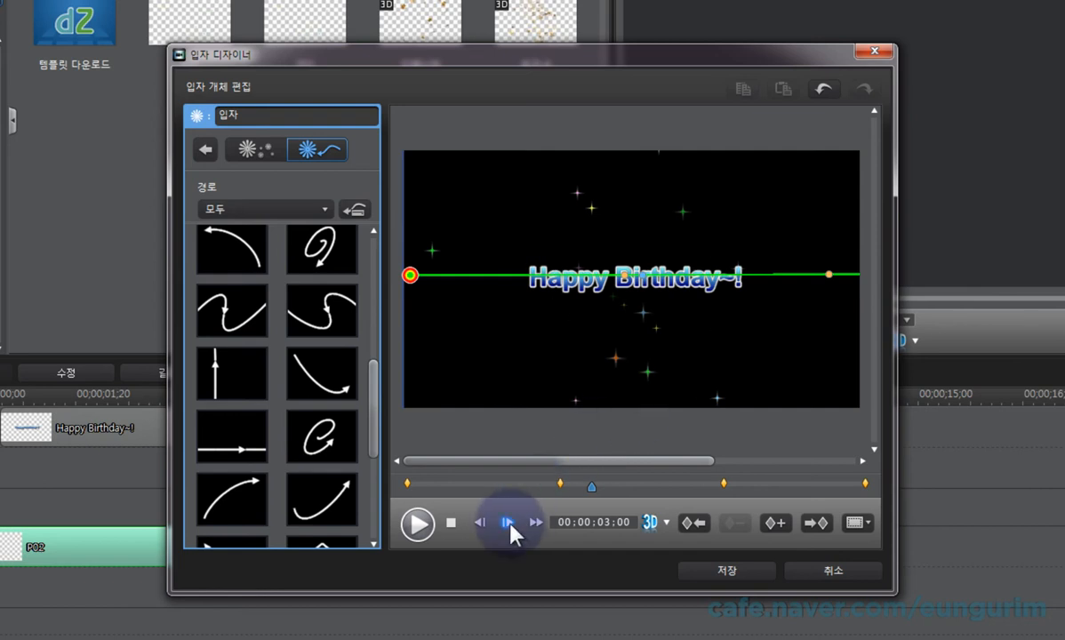
# - Play the particle animation from the beginning to check its motion along the path, and stop the preview
pyautogui.click(452, 523)
pyautogui.click(417, 523)
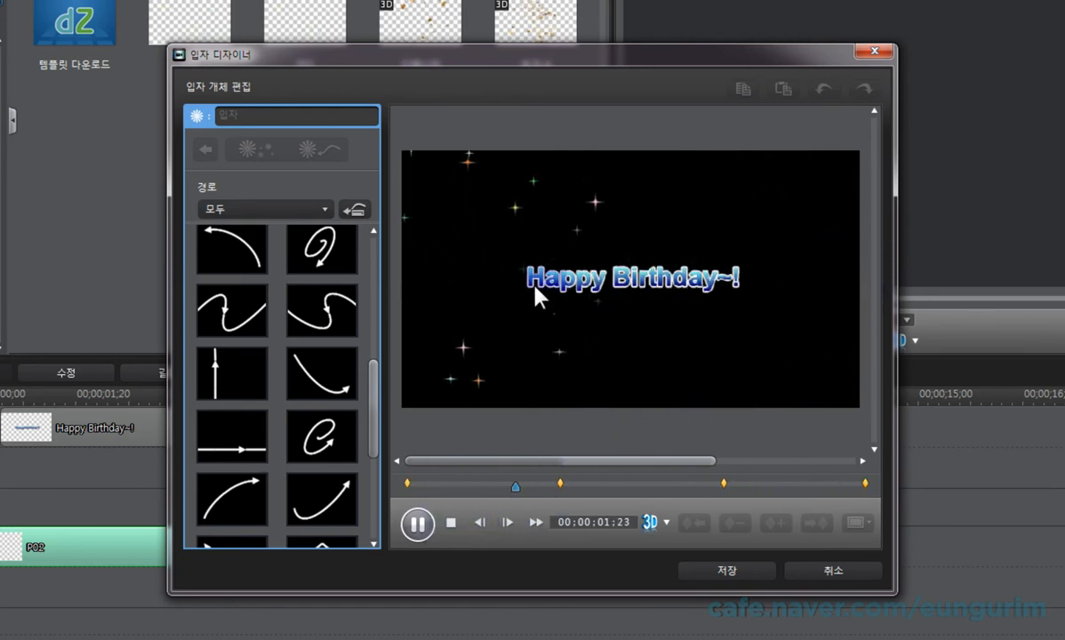
pyautogui.click(452, 525)
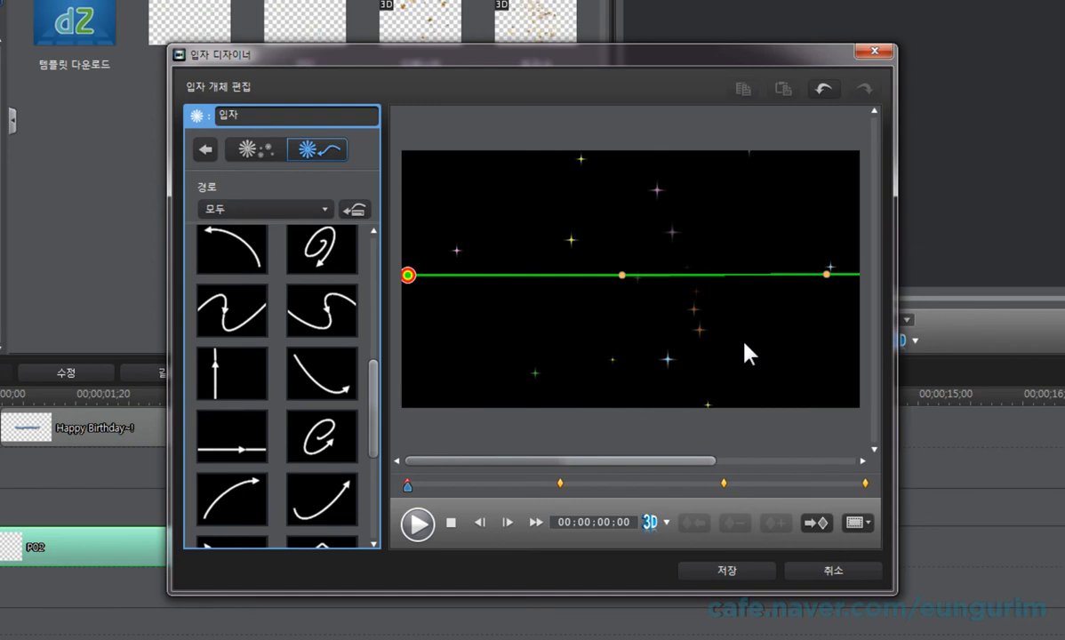
# - Delete the particle path's two intermediate keyframes at 00;00;02;15 and 00;00;05;05
pyautogui.click(571, 461)
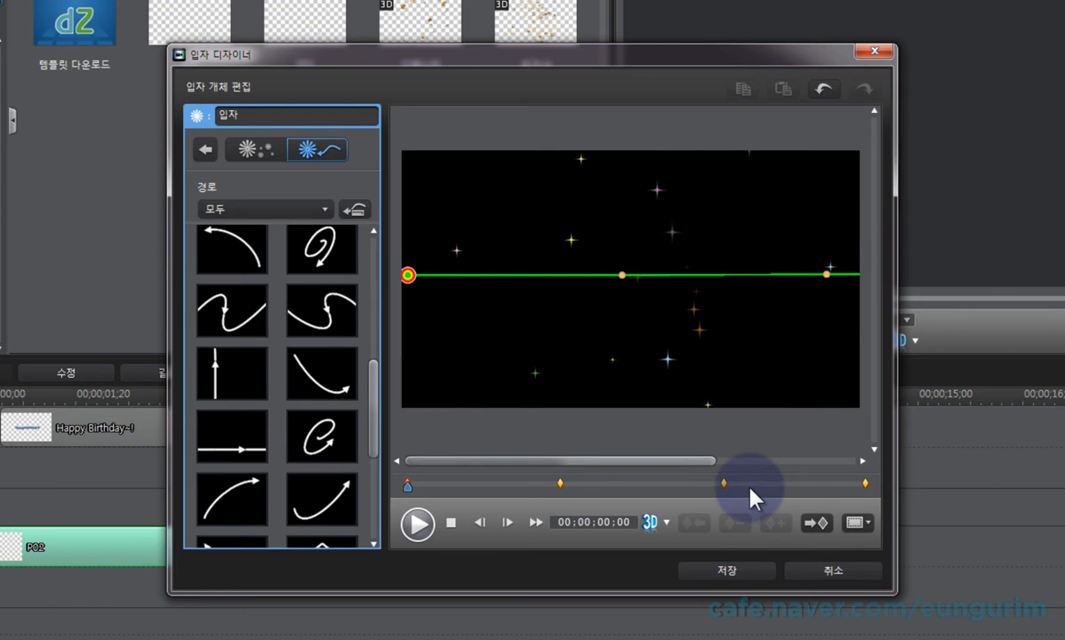
pyautogui.click(816, 524)
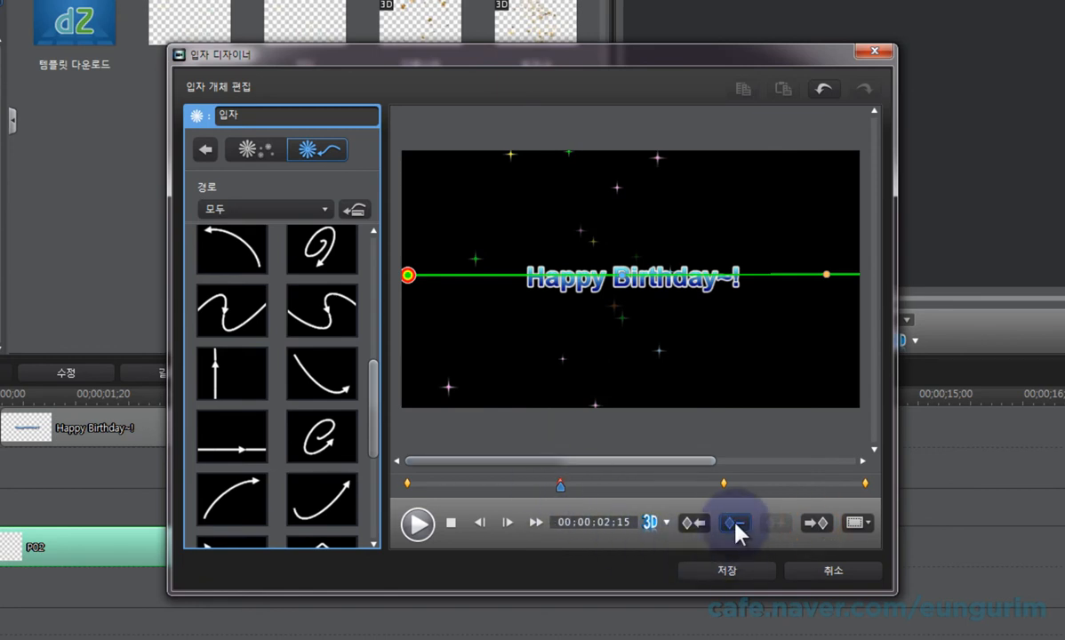
pyautogui.click(737, 523)
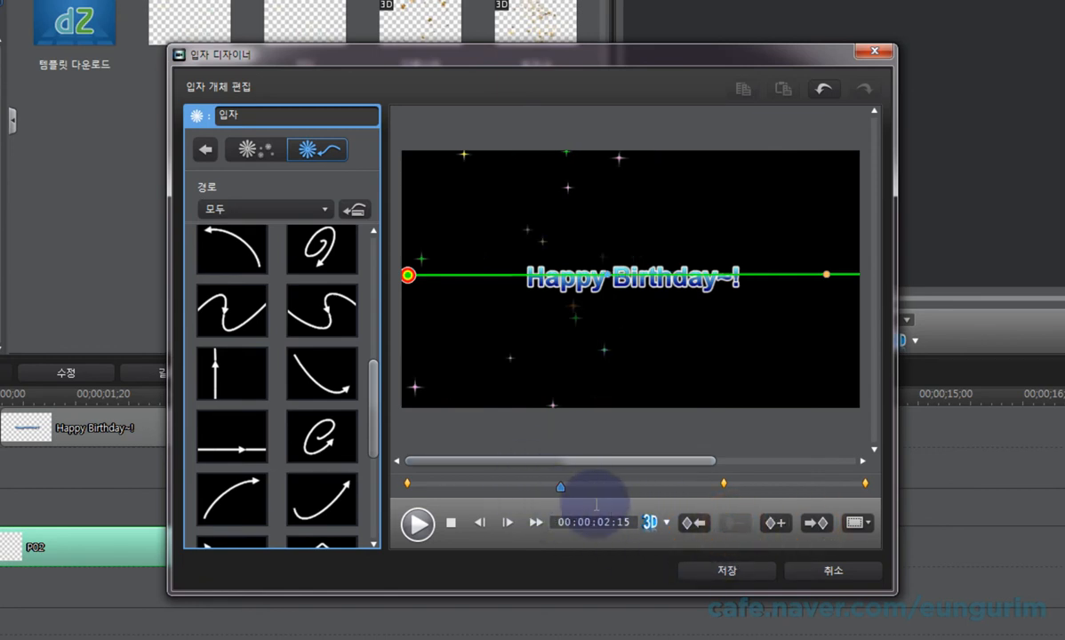
pyautogui.click(815, 523)
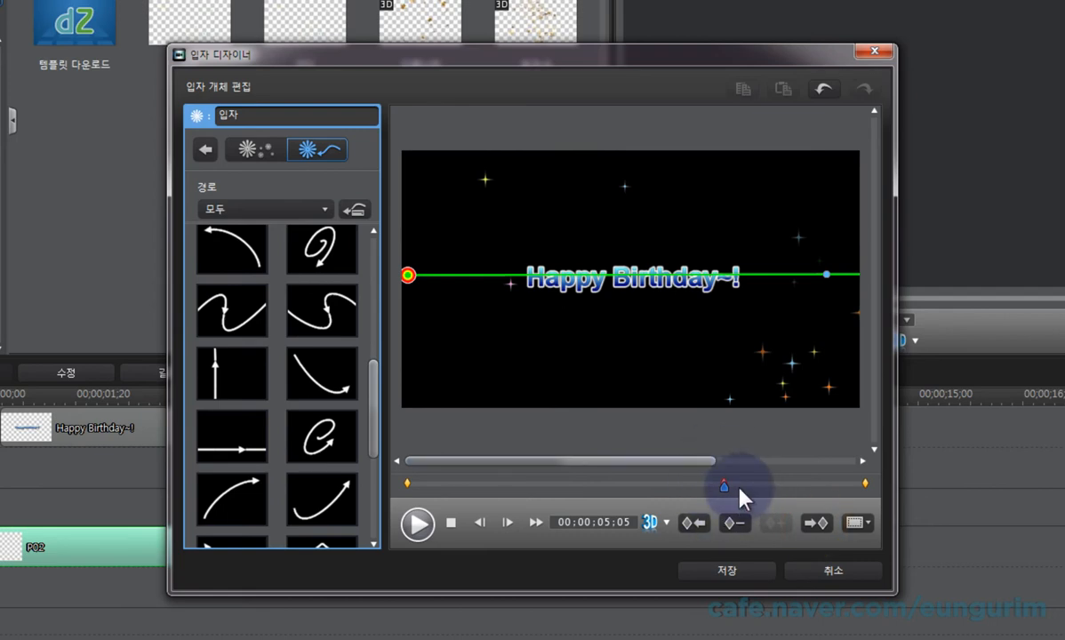
pyautogui.click(734, 523)
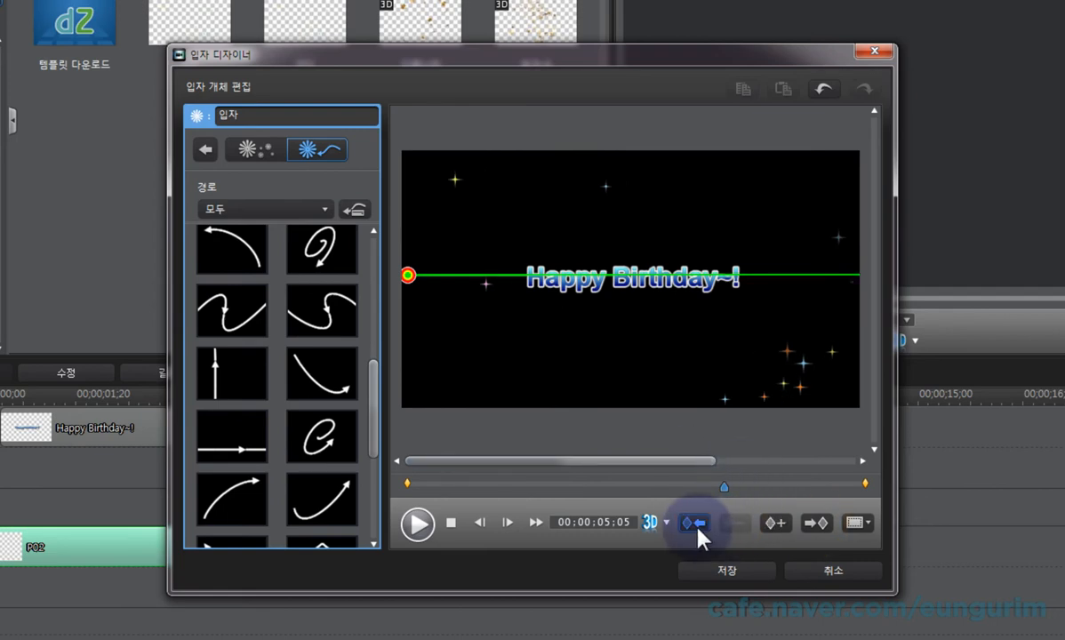
# - Return to the first keyframe and move the preview to 00;00;00;14
pyautogui.click(695, 523)
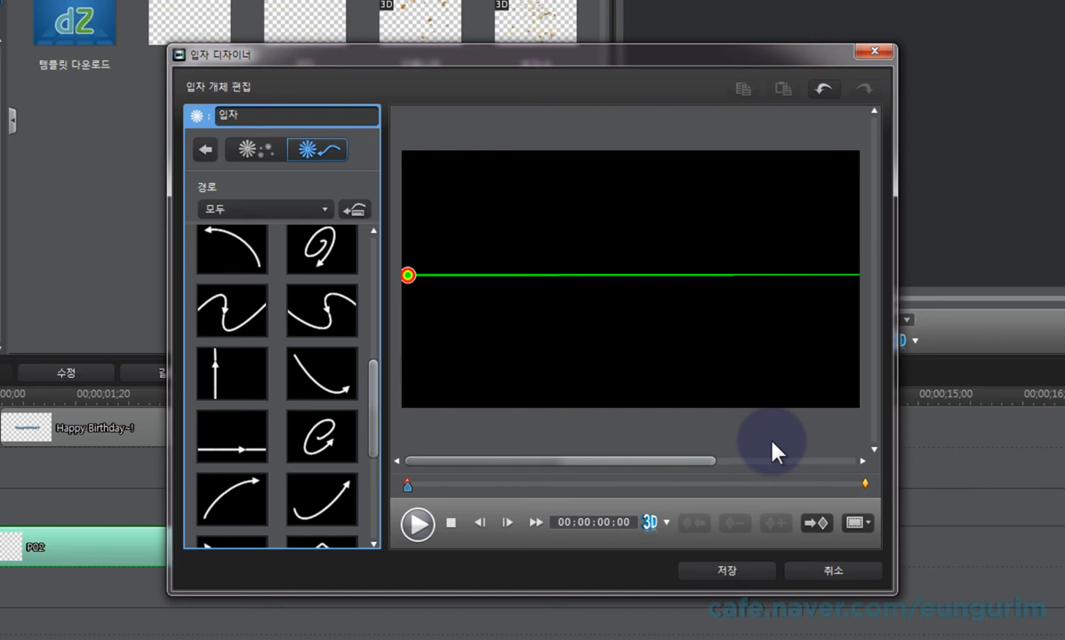
pyautogui.click(619, 523)
pyautogui.write('14')
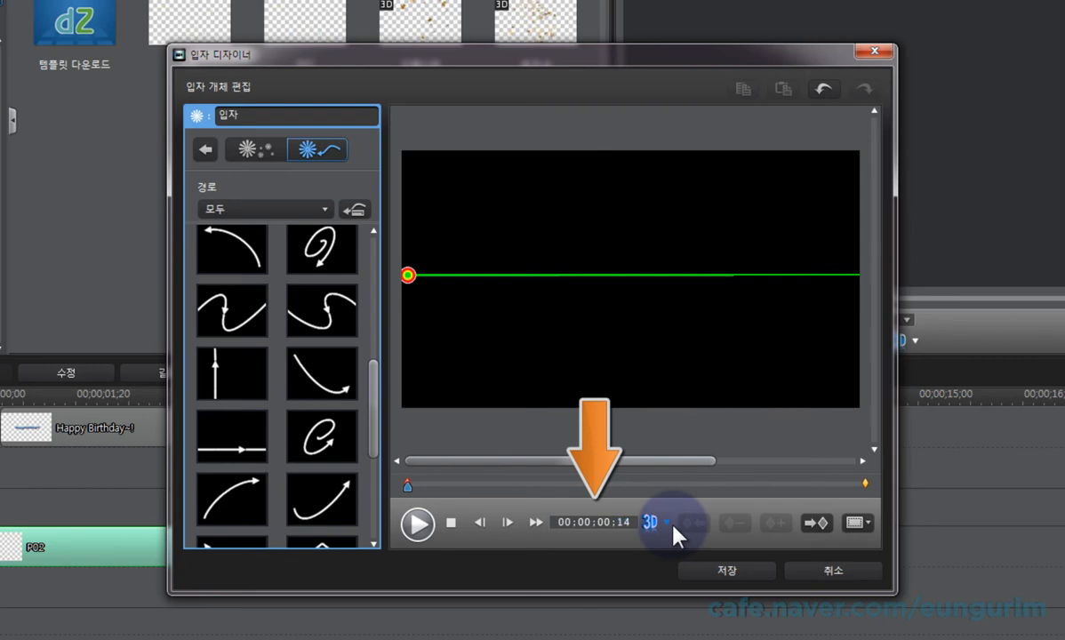
pyautogui.press('Return')
pyautogui.click(434, 488)
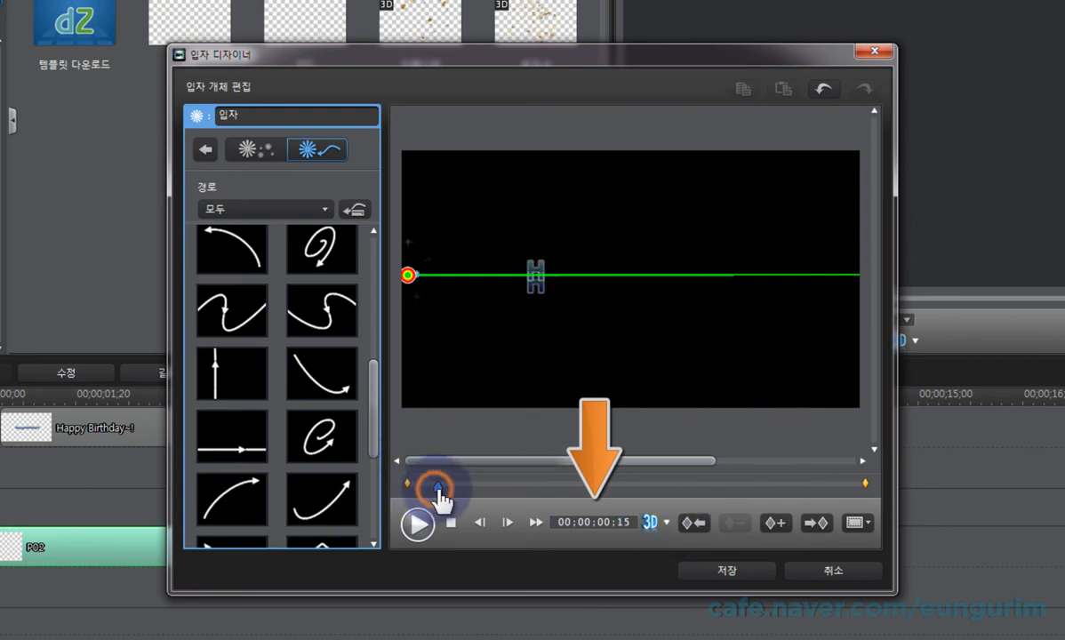
pyautogui.click(436, 487)
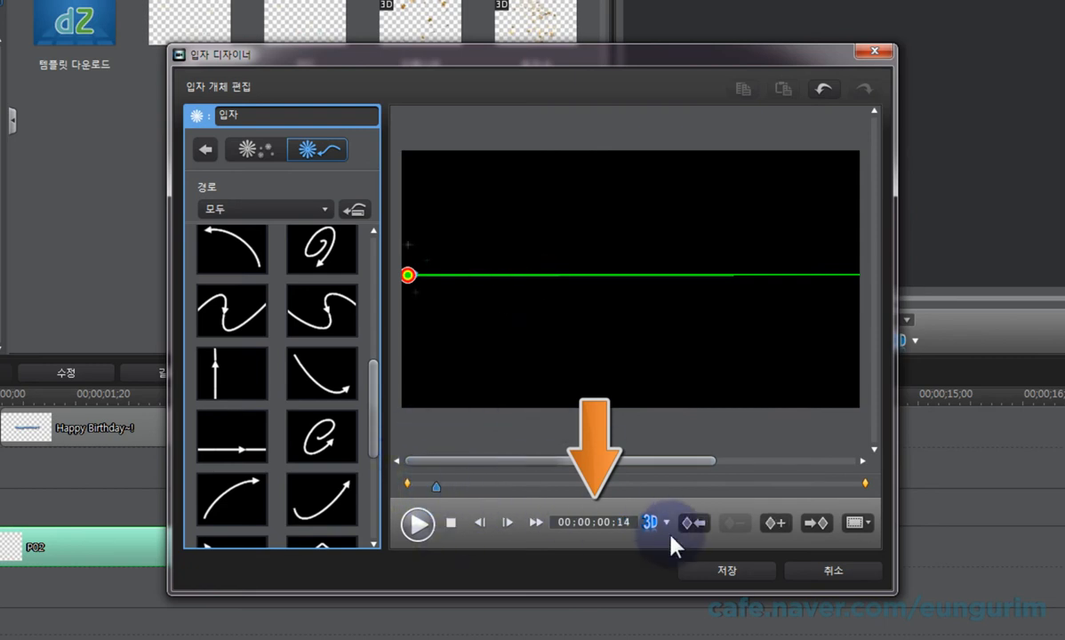
# - Set the preview timecode to 00;00;01;04
pyautogui.click(606, 525)
pyautogui.write('1')
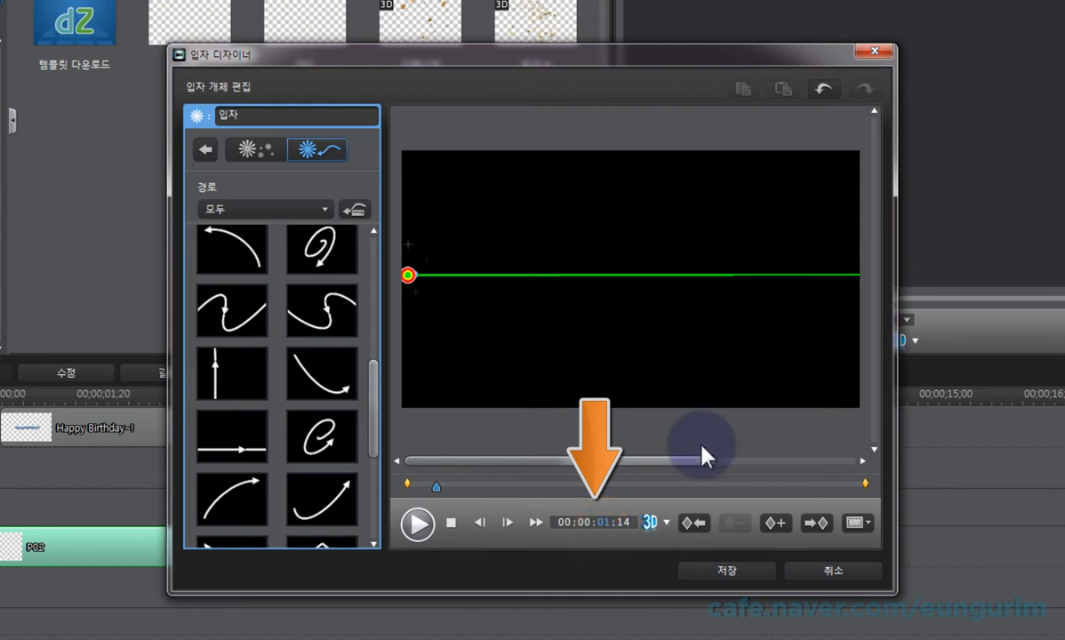
pyautogui.click(623, 522)
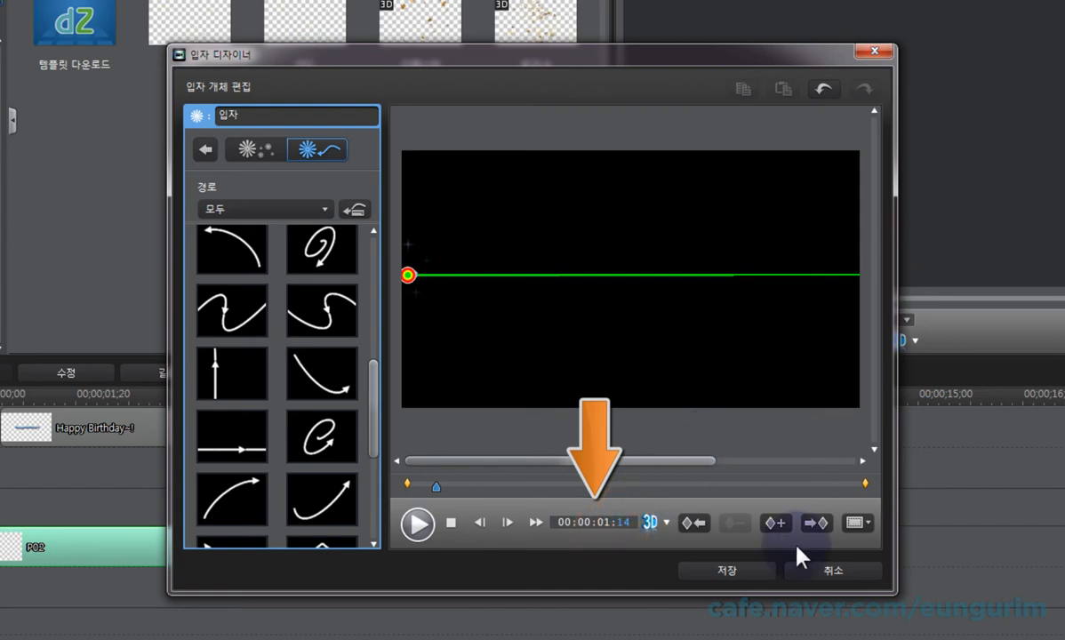
pyautogui.write('4')
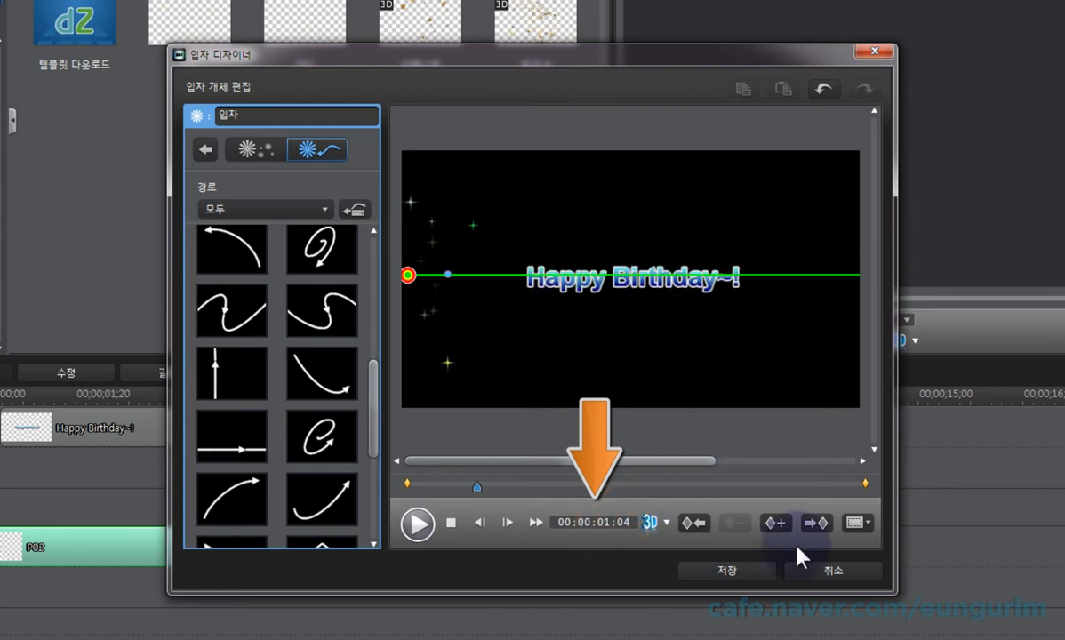
pyautogui.click(477, 488)
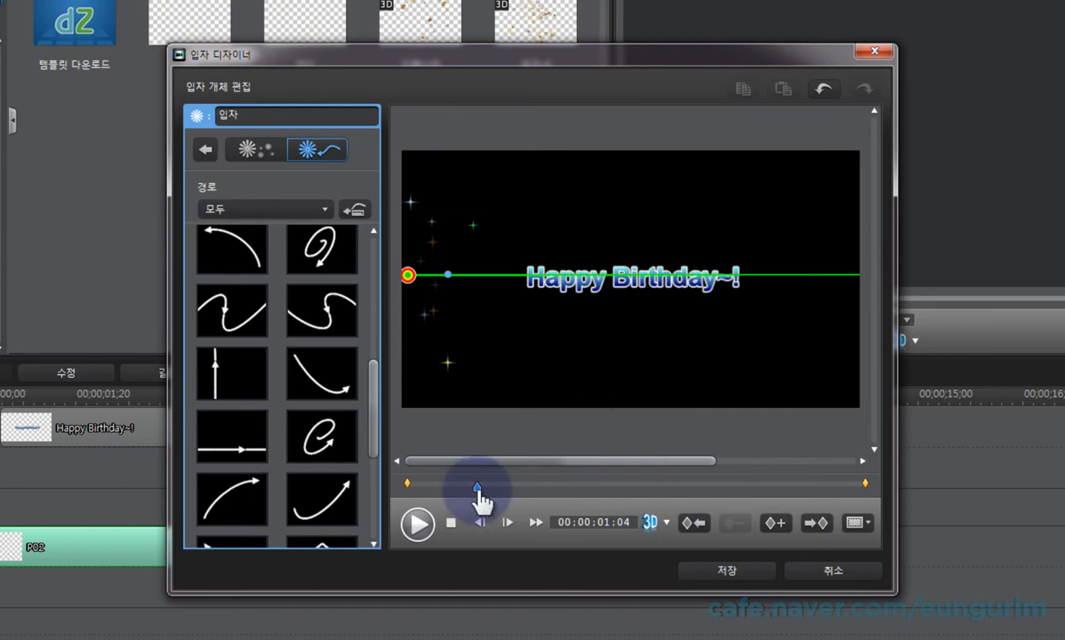
pyautogui.moveTo(479, 492); pyautogui.dragTo(469, 489)
pyautogui.moveTo(470, 496); pyautogui.dragTo(477, 496)
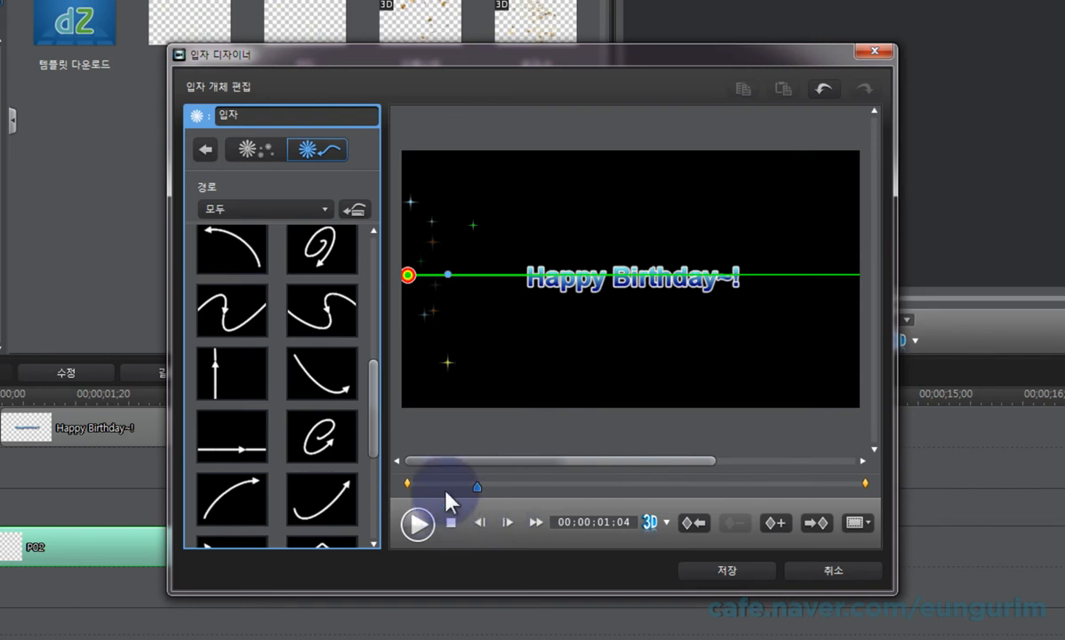
# - Set the preview timecode to 00;00;00;14 and add a keyframe to the particle path there
pyautogui.click(604, 523)
pyautogui.write('0')
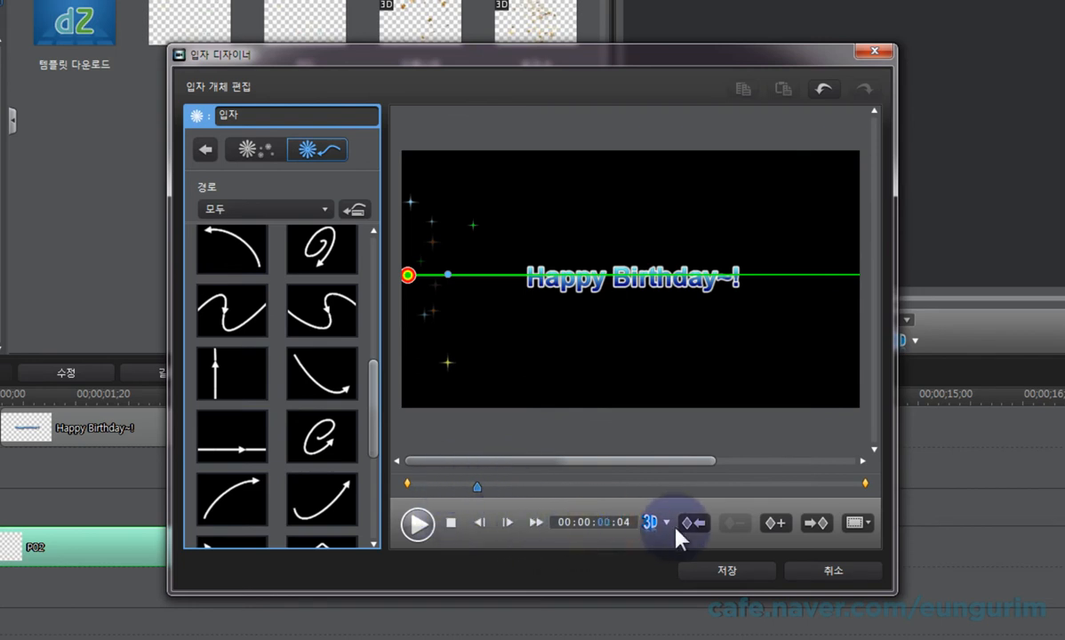
pyautogui.click(630, 523)
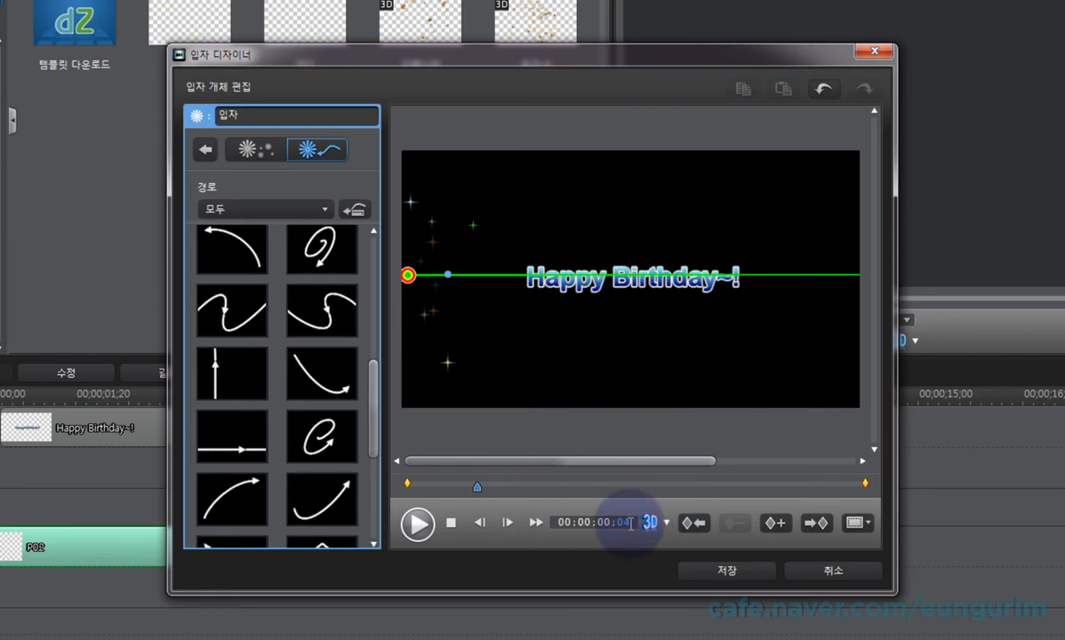
pyautogui.write('14')
pyautogui.press('Return')
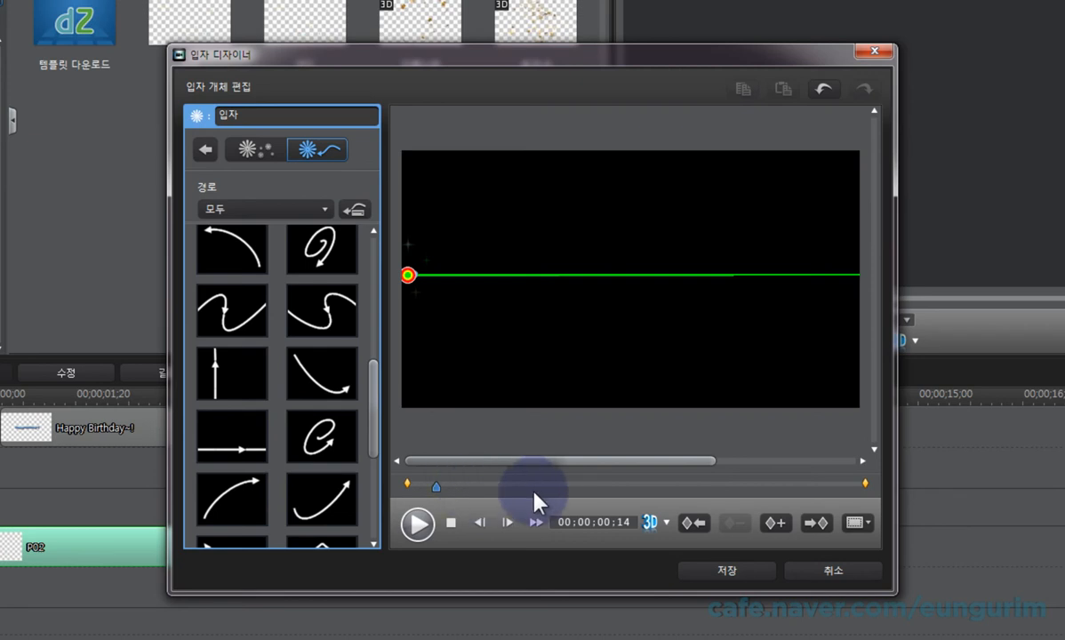
pyautogui.click(776, 524)
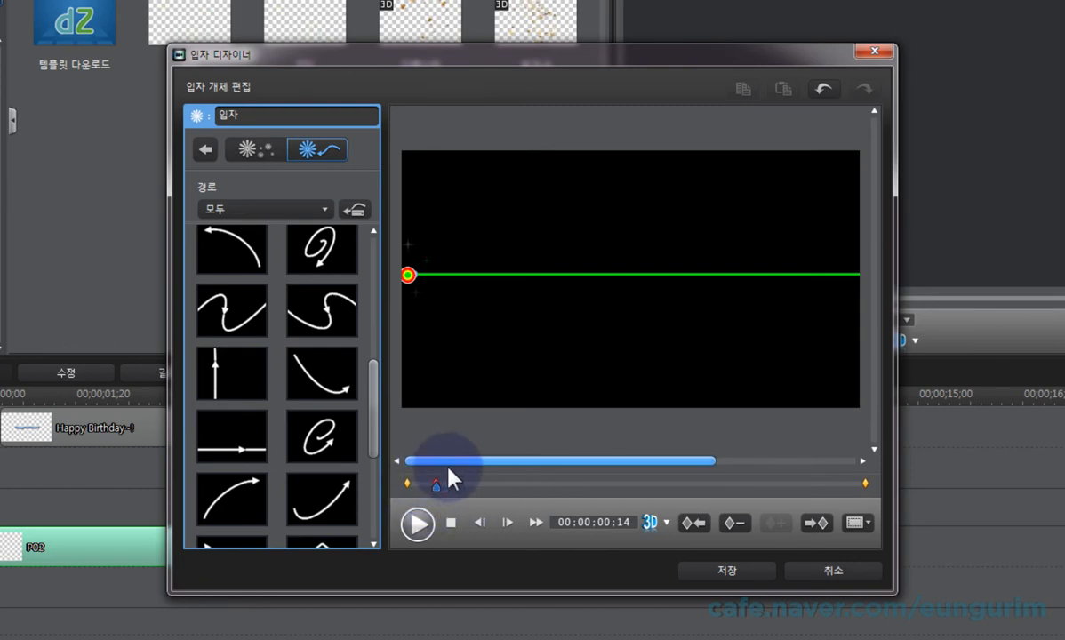
# - Undo the last particle path change and remove the keyframe at 00;00;00;14
pyautogui.hotkey('ctrl', 'z')
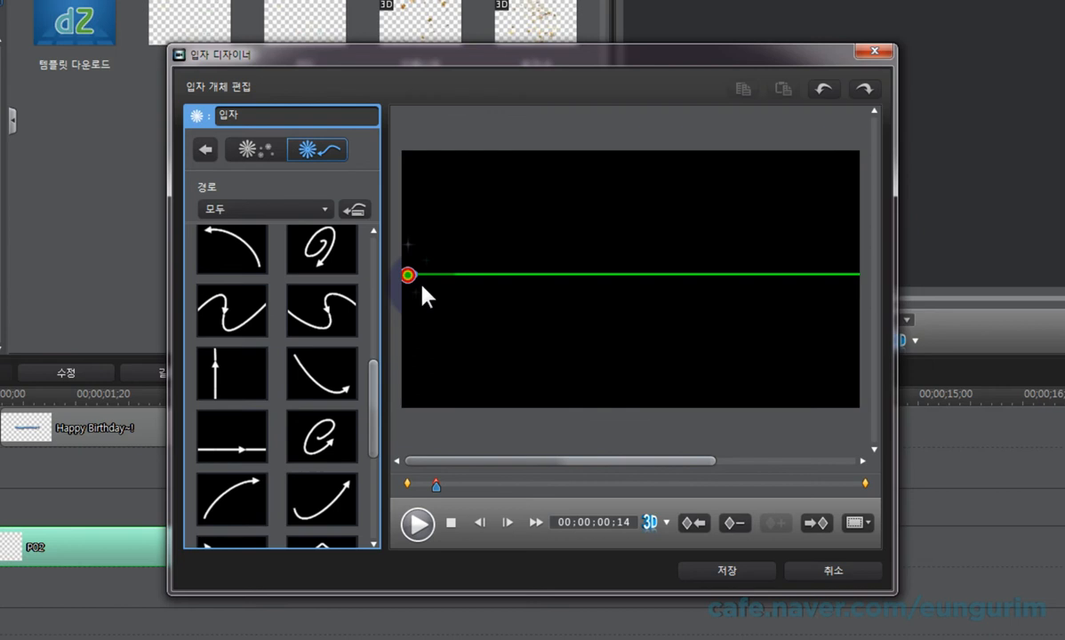
pyautogui.click(736, 523)
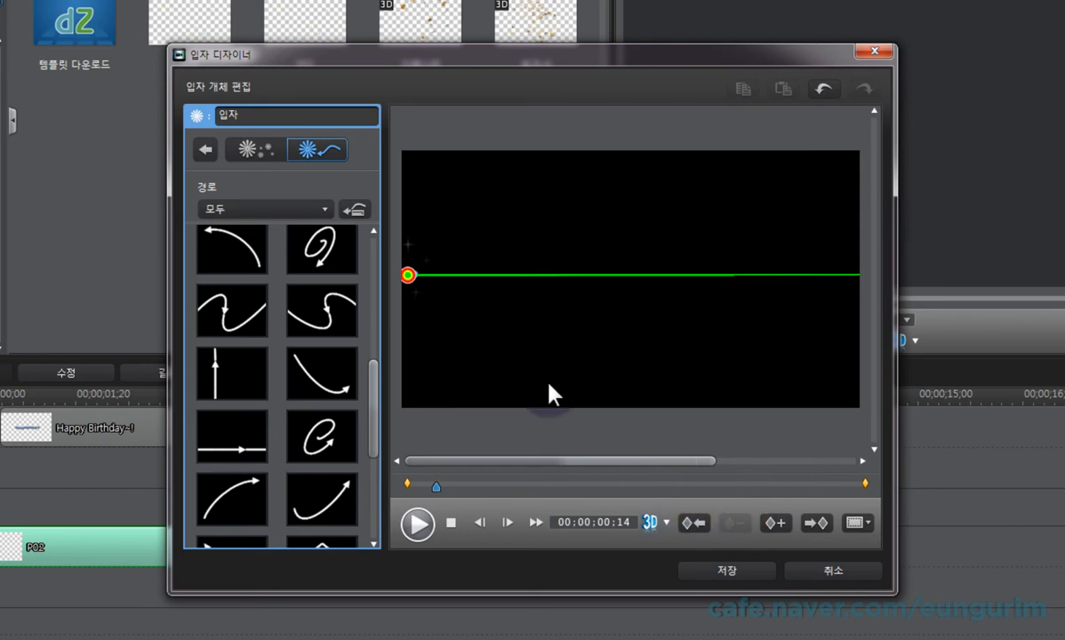
# - Move the preview to 00;00;01;24 and add a keyframe to the particle path at that time
pyautogui.click(453, 479)
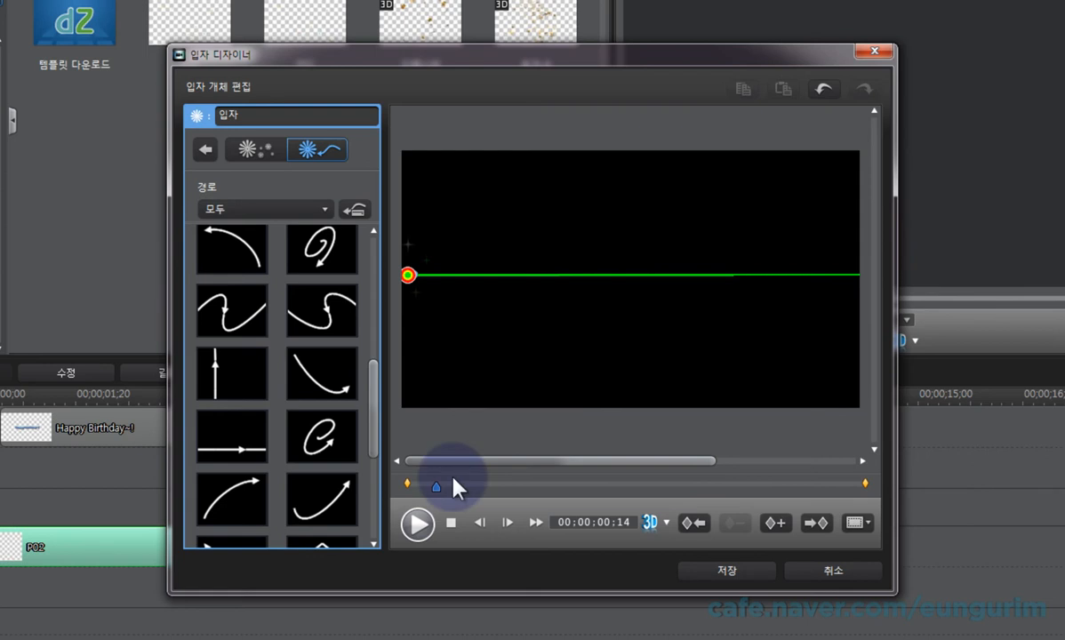
pyautogui.click(450, 489)
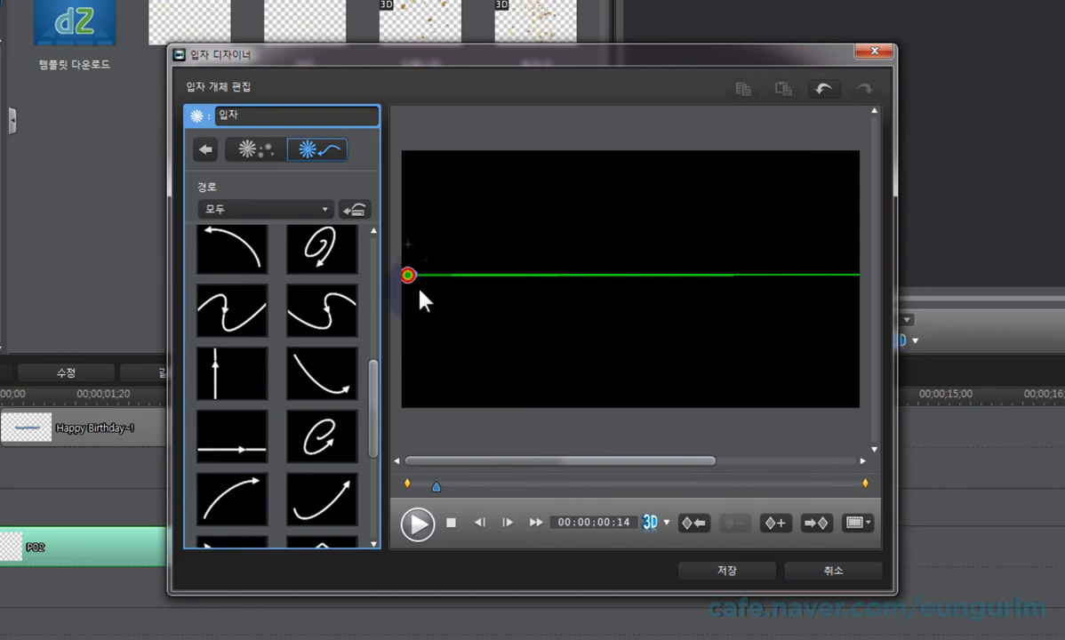
pyautogui.click(407, 258)
pyautogui.moveTo(560, 485); pyautogui.dragTo(580, 489)
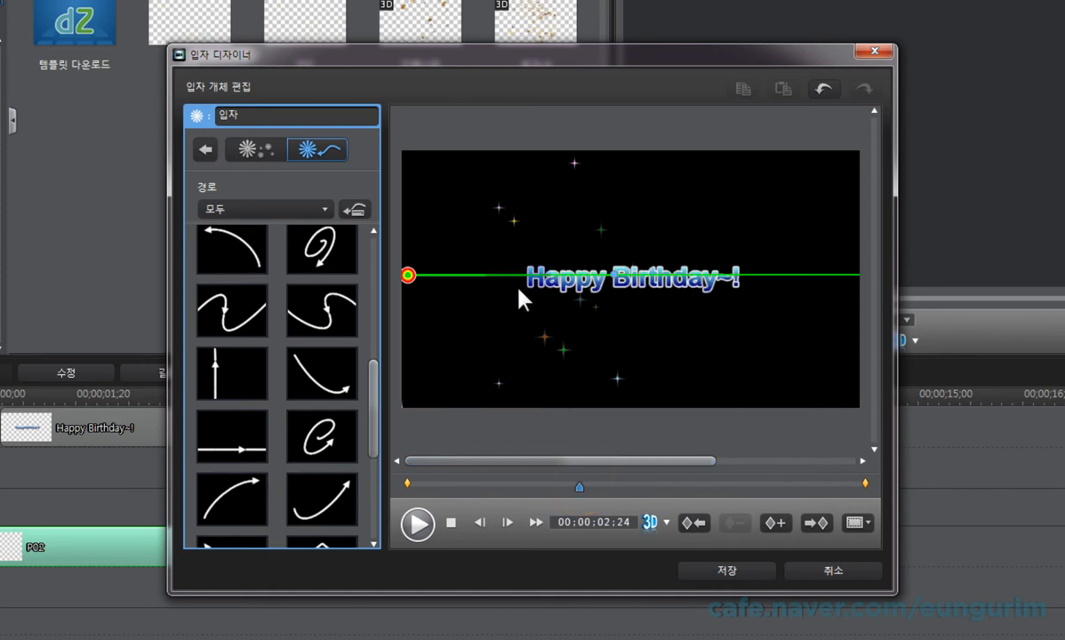
pyautogui.click(518, 486)
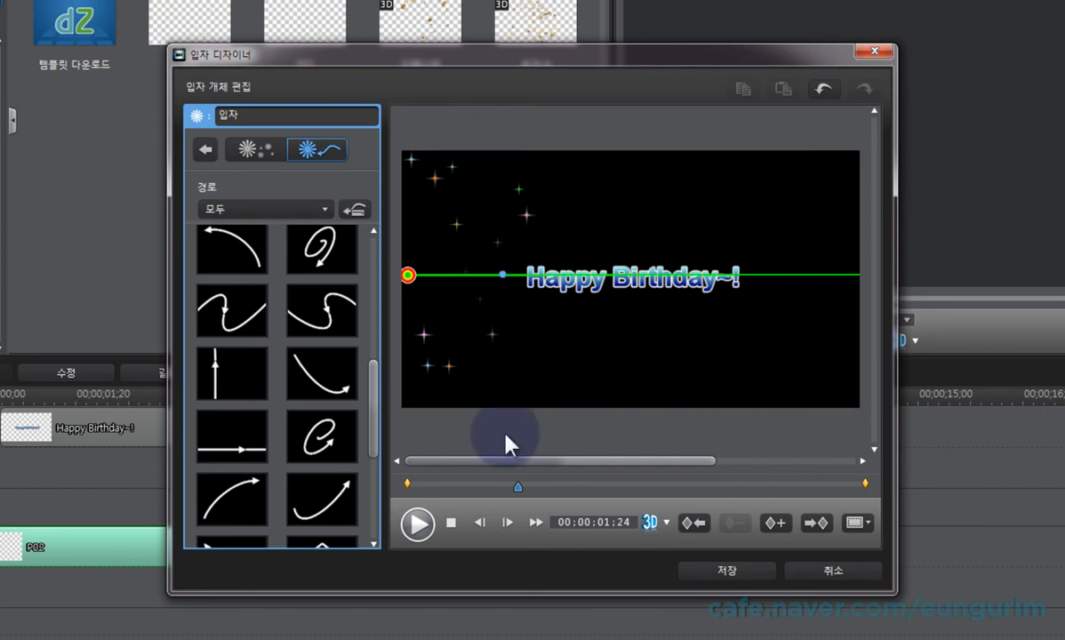
pyautogui.click(776, 523)
# - Shift the intermediate particle path keyframe earlier on the keyframe timeline to 00;00;00;14
pyautogui.click(534, 484)
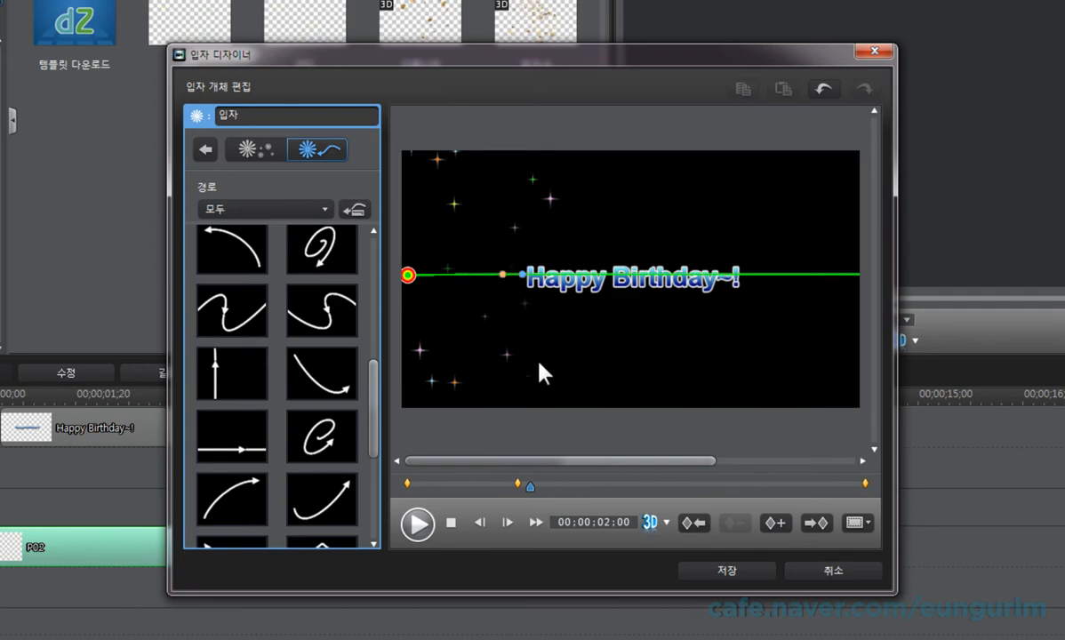
pyautogui.click(516, 485)
pyautogui.moveTo(513, 485); pyautogui.dragTo(441, 487)
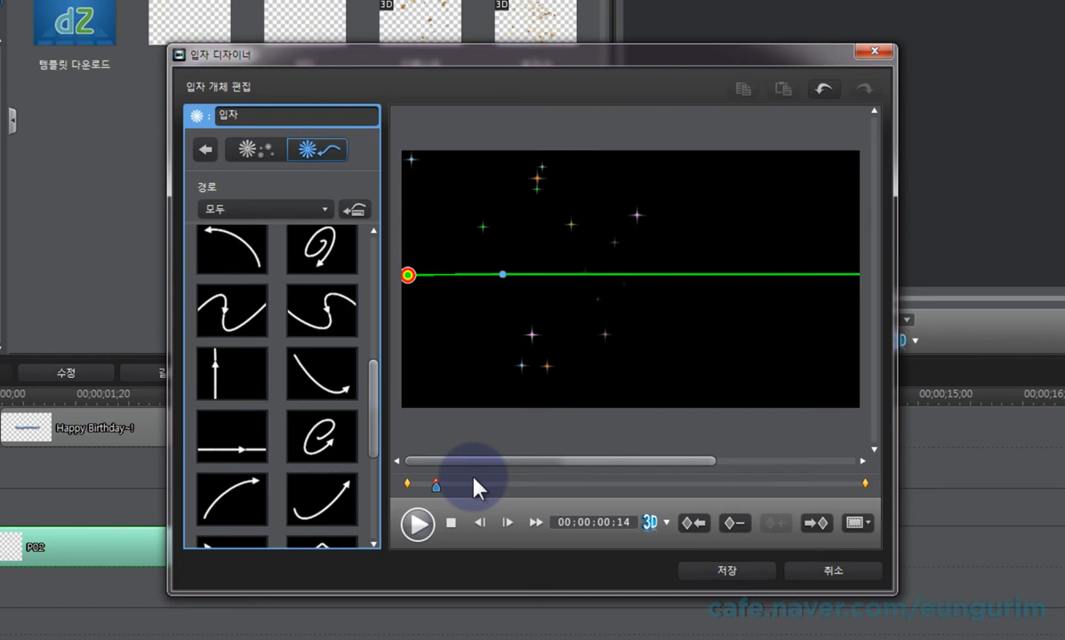
# - With the preview at 00;00;00;26, move the second particle path point along the path to just before the "H" of the title text
pyautogui.click(461, 486)
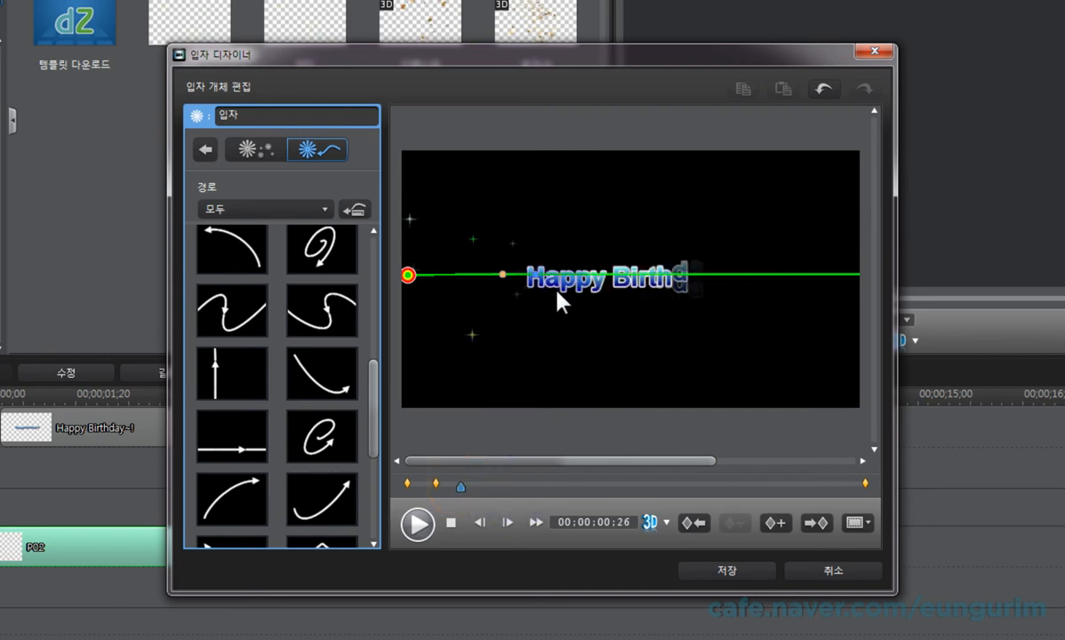
pyautogui.click(438, 485)
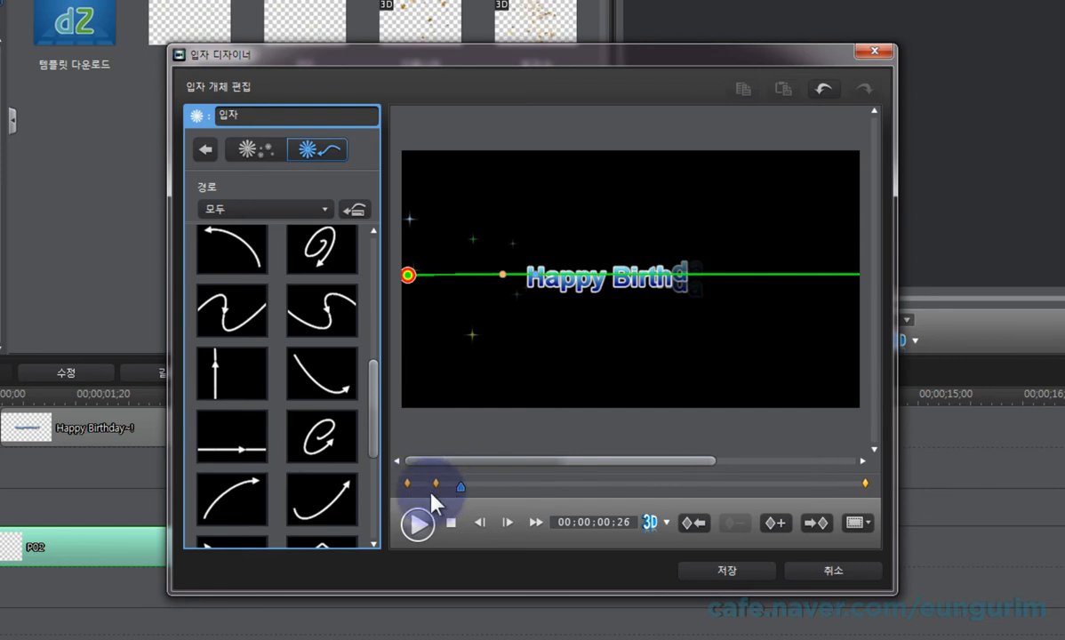
pyautogui.click(501, 275)
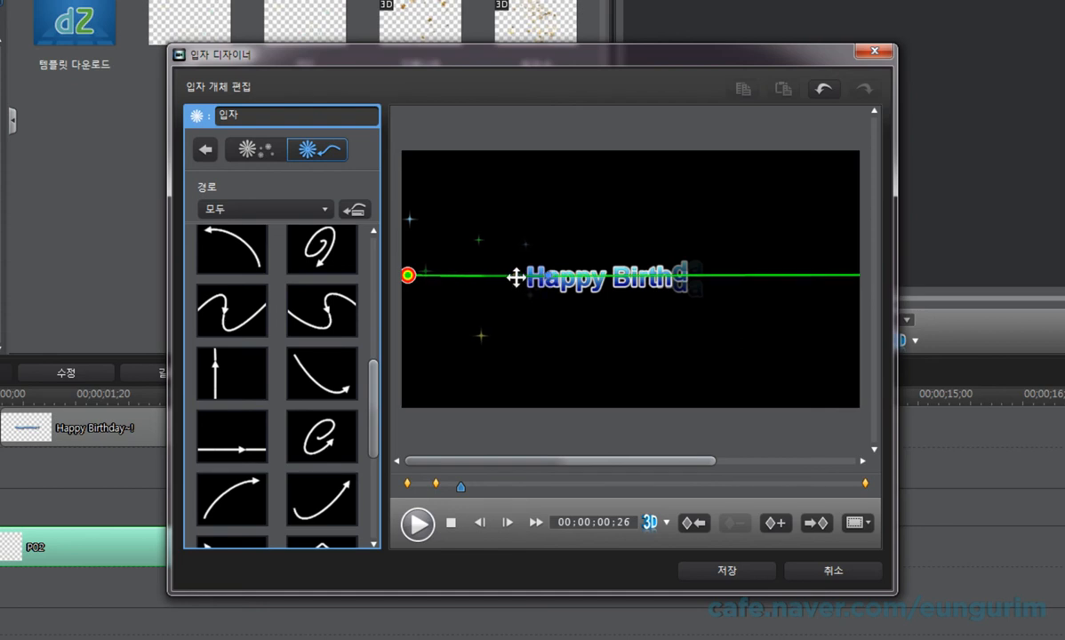
pyautogui.click(519, 276)
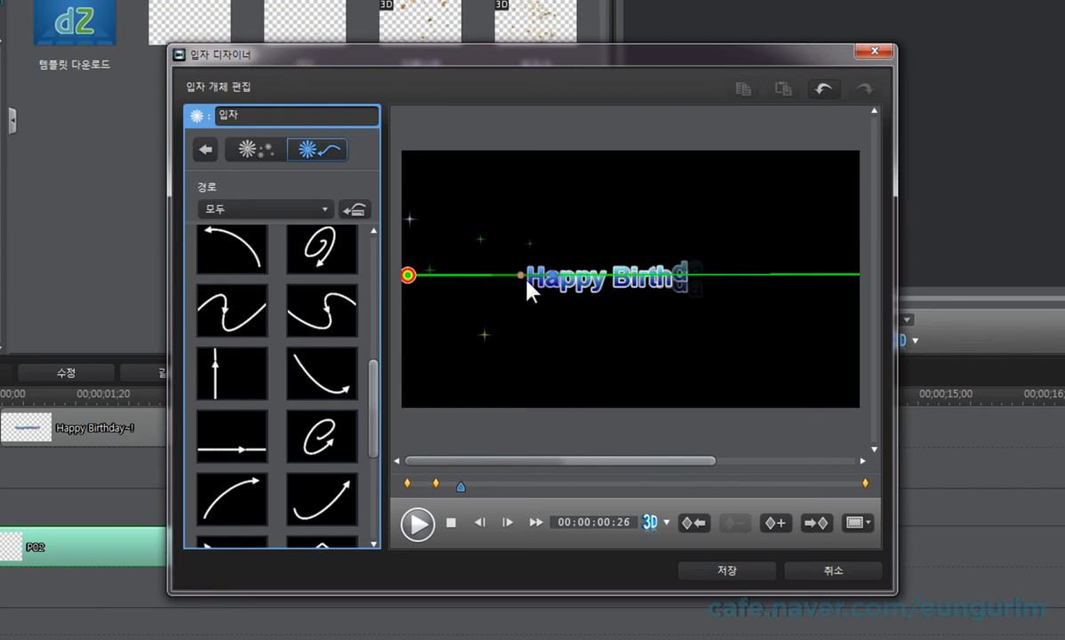
# - Add a particle path keyframe at 00;00;01;04 and place its path point just past the end of the "Happy Birthday~!" text
pyautogui.click(602, 523)
pyautogui.write('1')
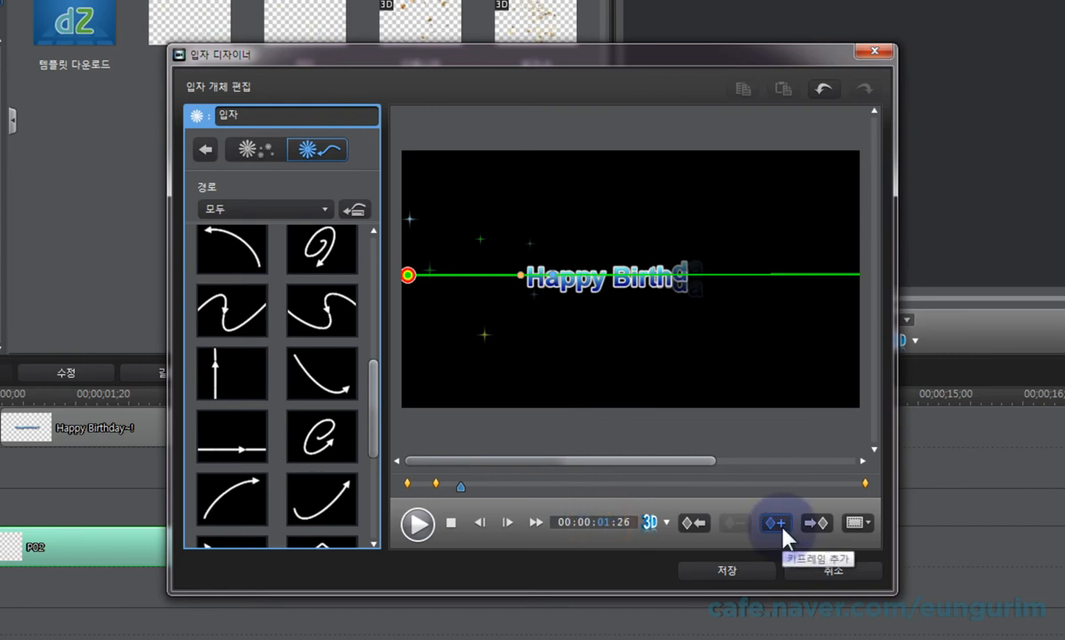
pyautogui.click(628, 523)
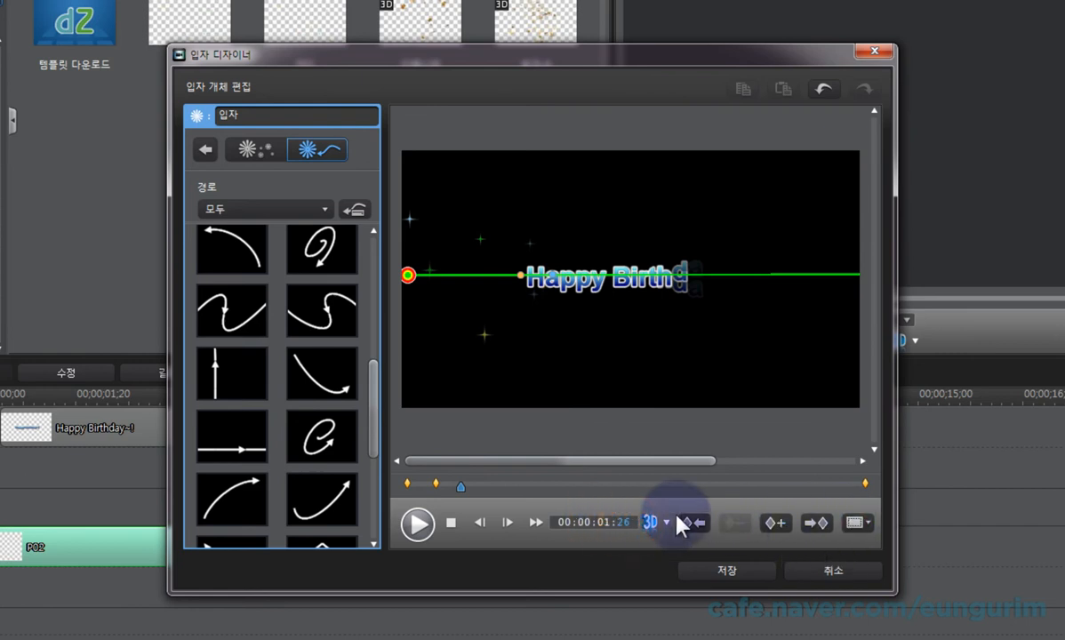
pyautogui.press('Return')
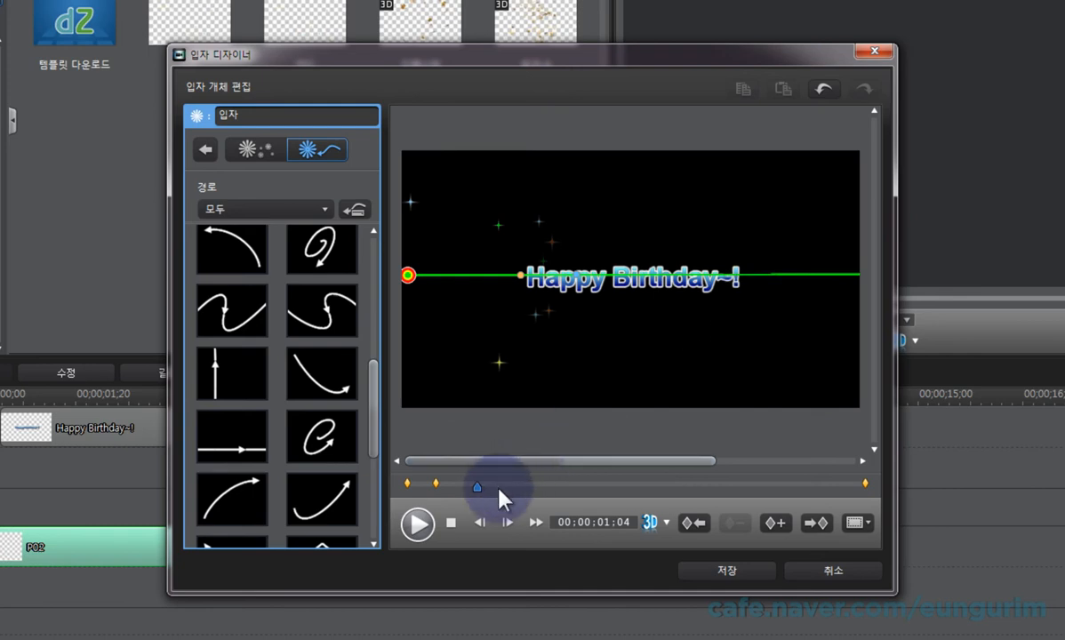
pyautogui.click(776, 524)
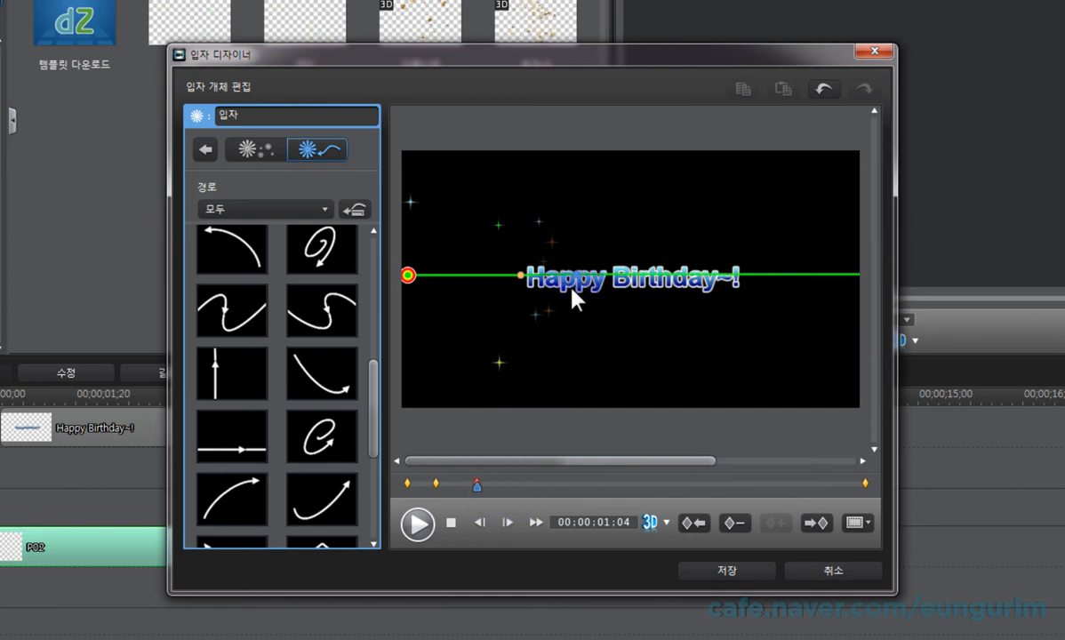
pyautogui.click(491, 484)
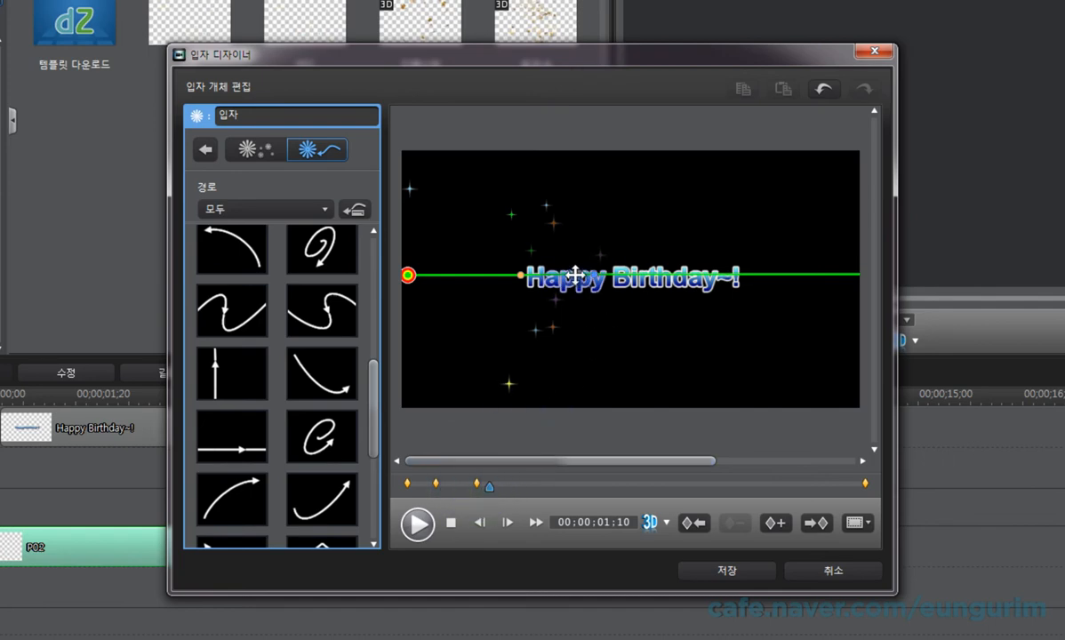
pyautogui.moveTo(577, 274); pyautogui.dragTo(754, 277)
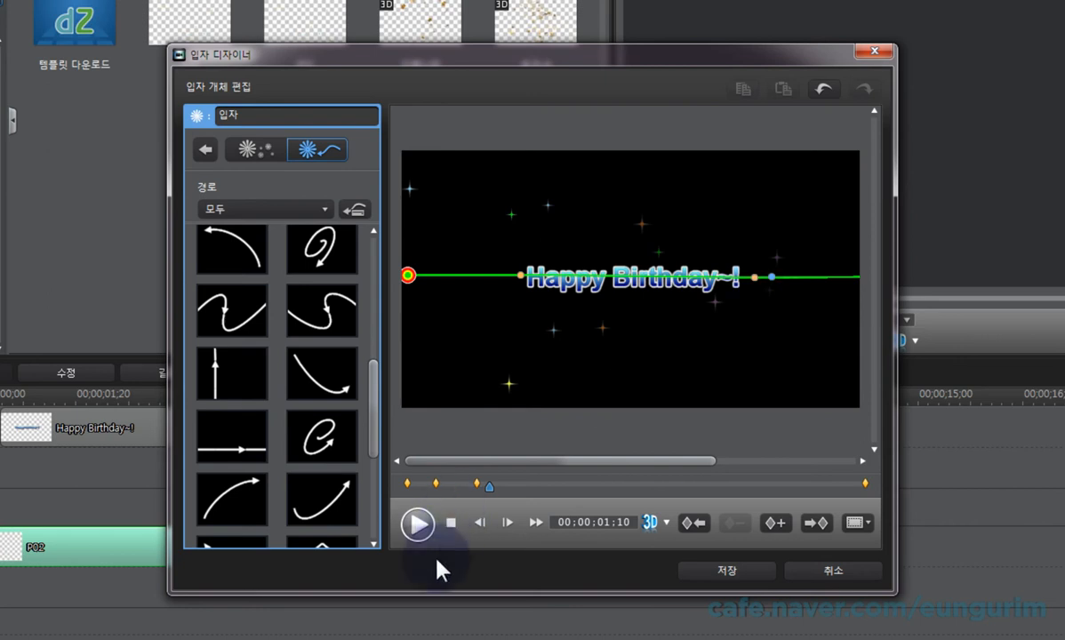
# - Play the animation repeatedly from the start to check the sparkle movement against the appearance of the title text
pyautogui.click(451, 523)
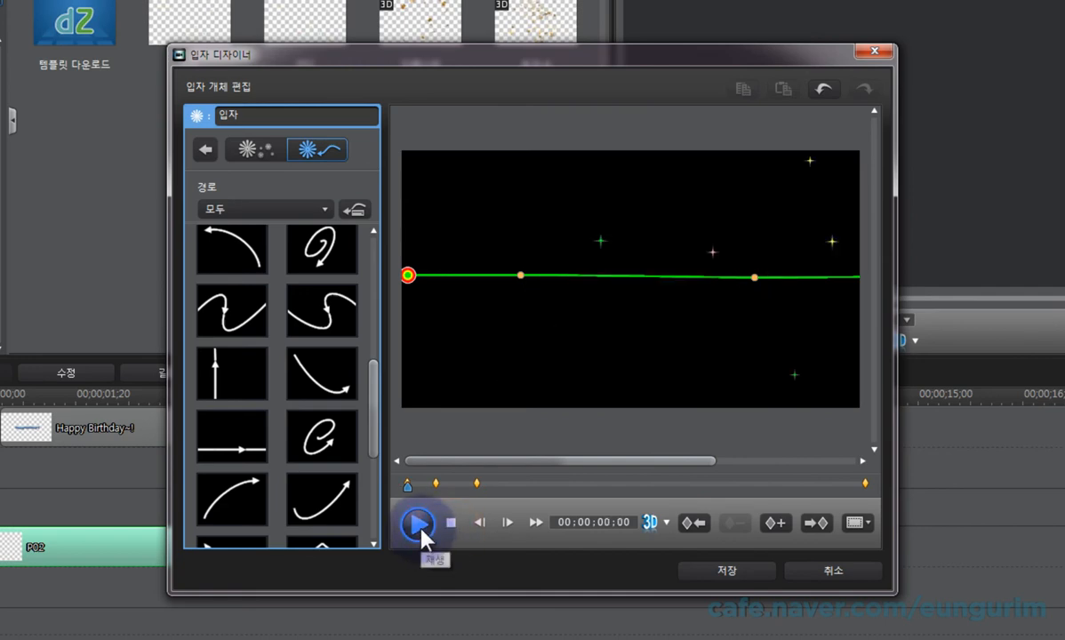
pyautogui.click(419, 525)
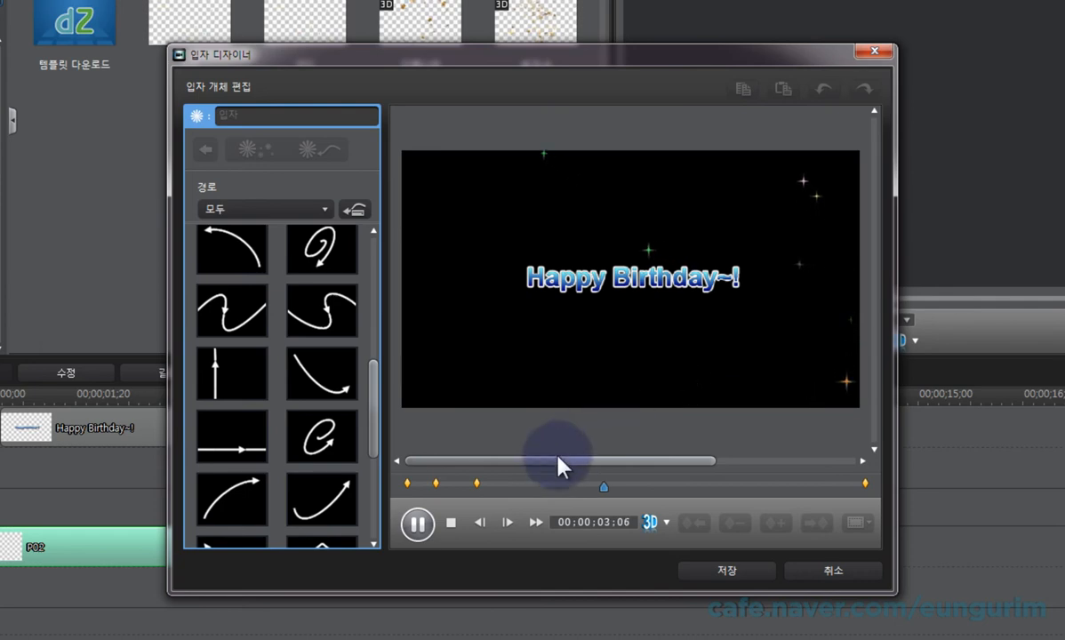
pyautogui.click(451, 523)
pyautogui.click(418, 527)
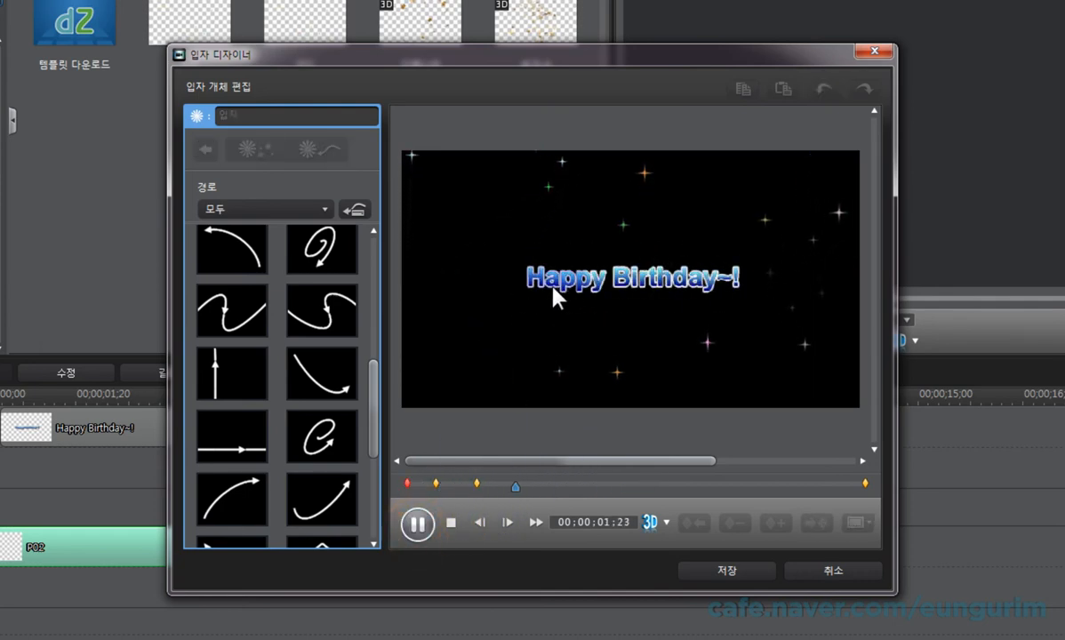
pyautogui.click(457, 519)
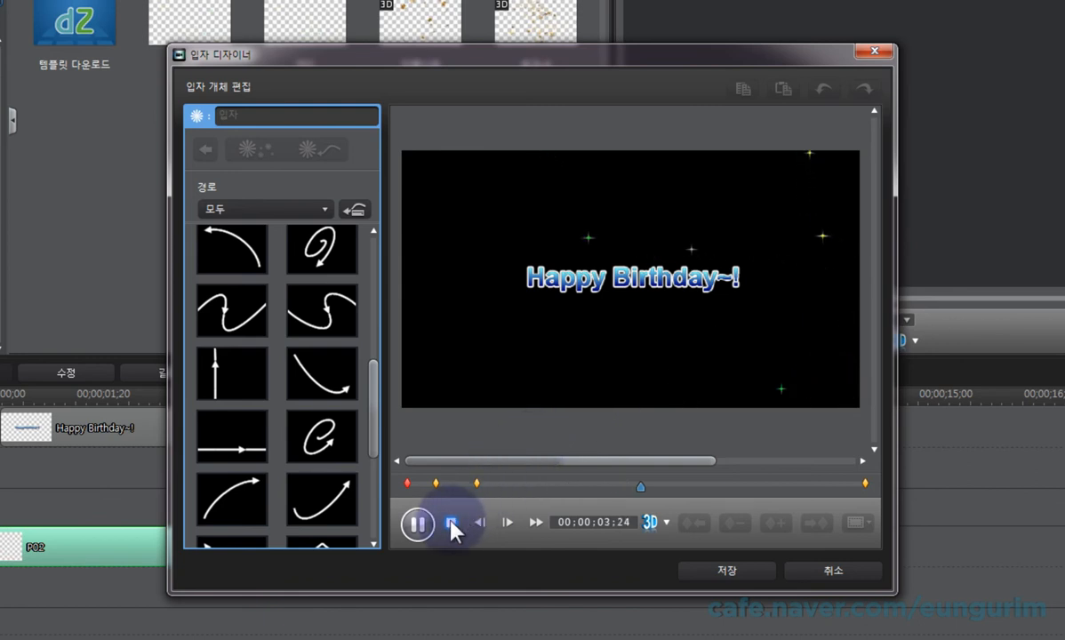
pyautogui.click(507, 483)
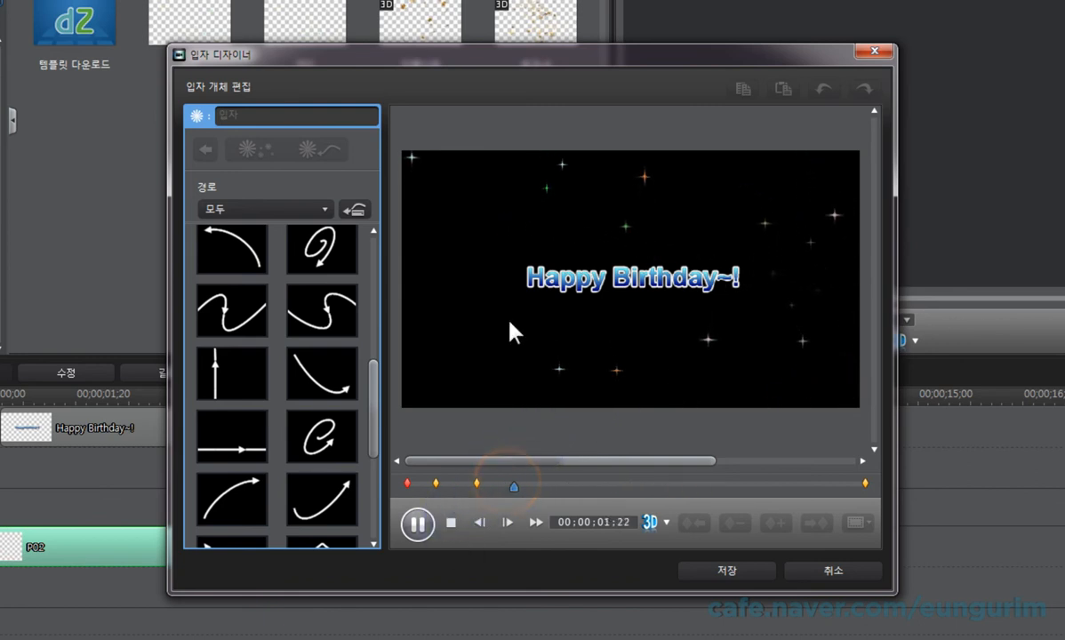
pyautogui.click(420, 485)
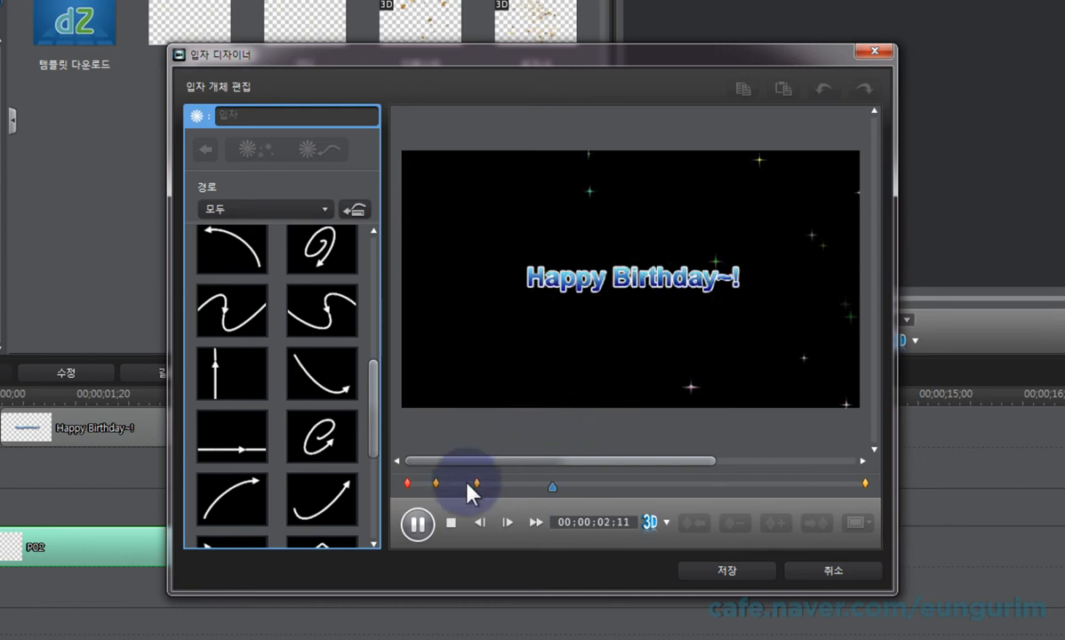
pyautogui.click(451, 523)
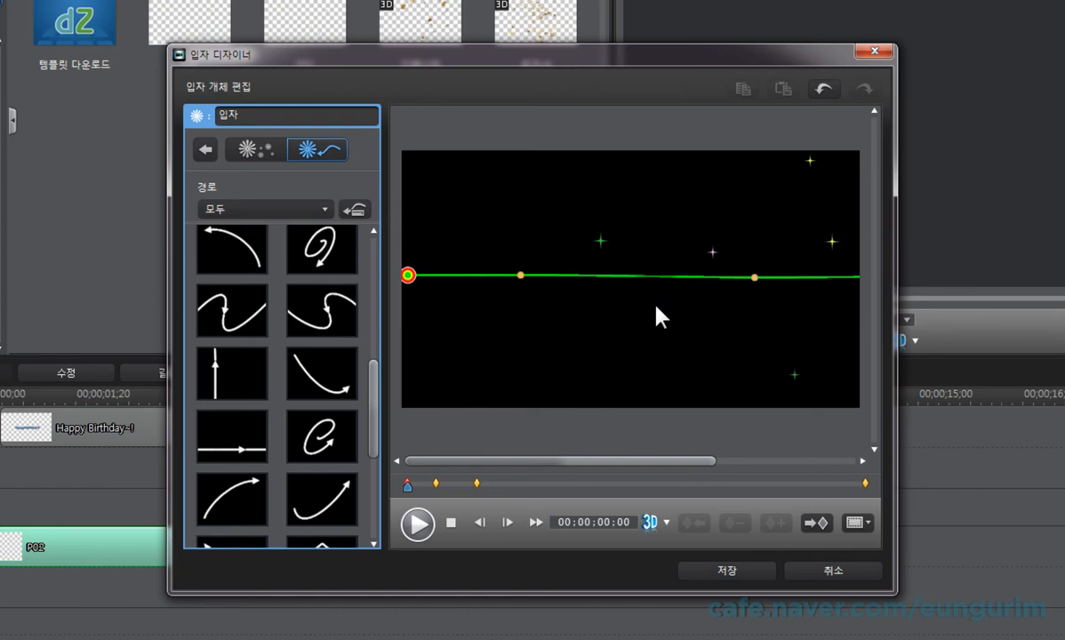
pyautogui.click(420, 527)
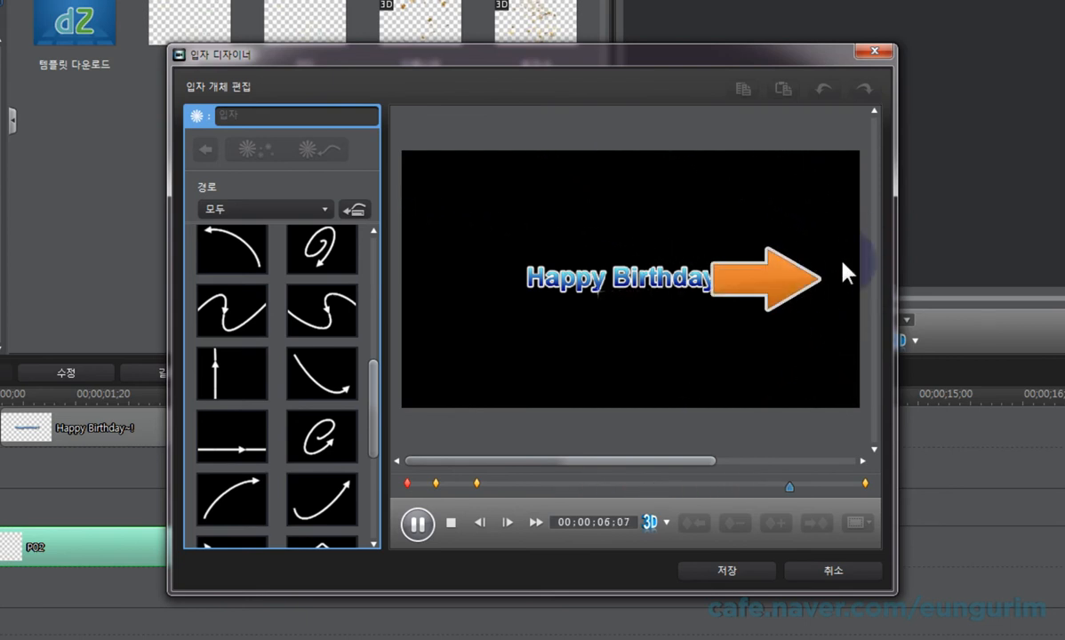
pyautogui.click(479, 516)
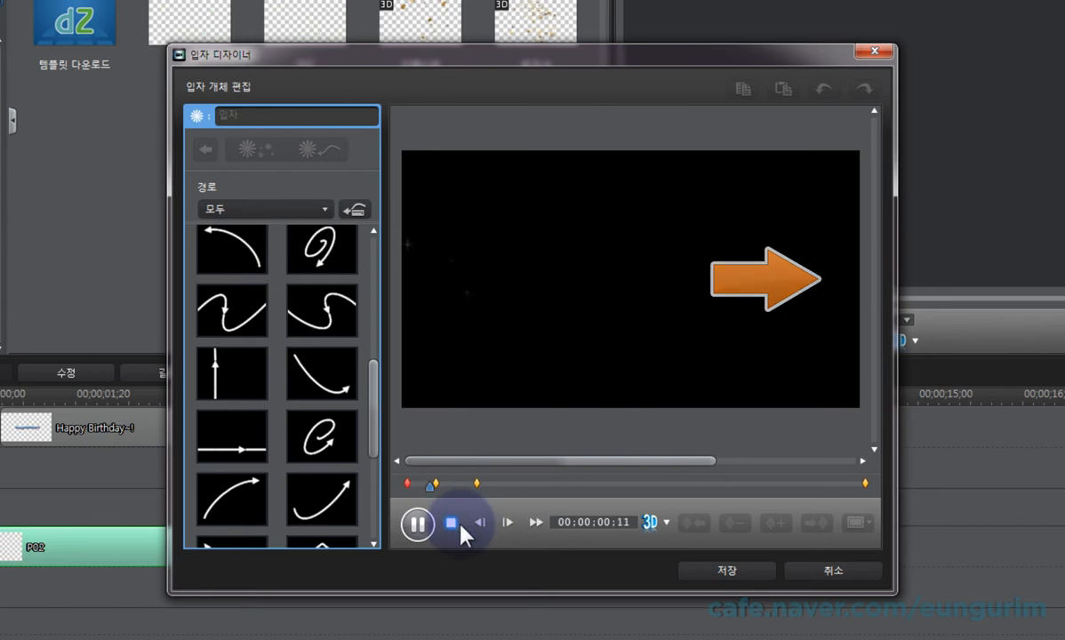
pyautogui.click(452, 522)
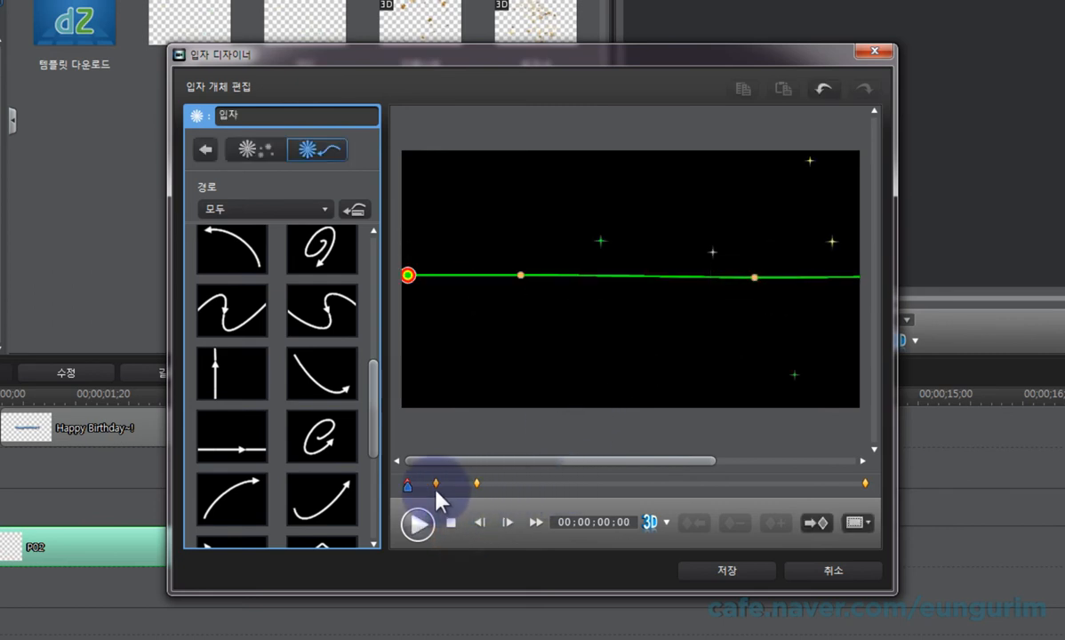
# - Examine the final path stretch beyond the frame edge at 00;00;02;14 and 00;00;03;16, and play the animation again
pyautogui.moveTo(447, 488); pyautogui.dragTo(558, 486)
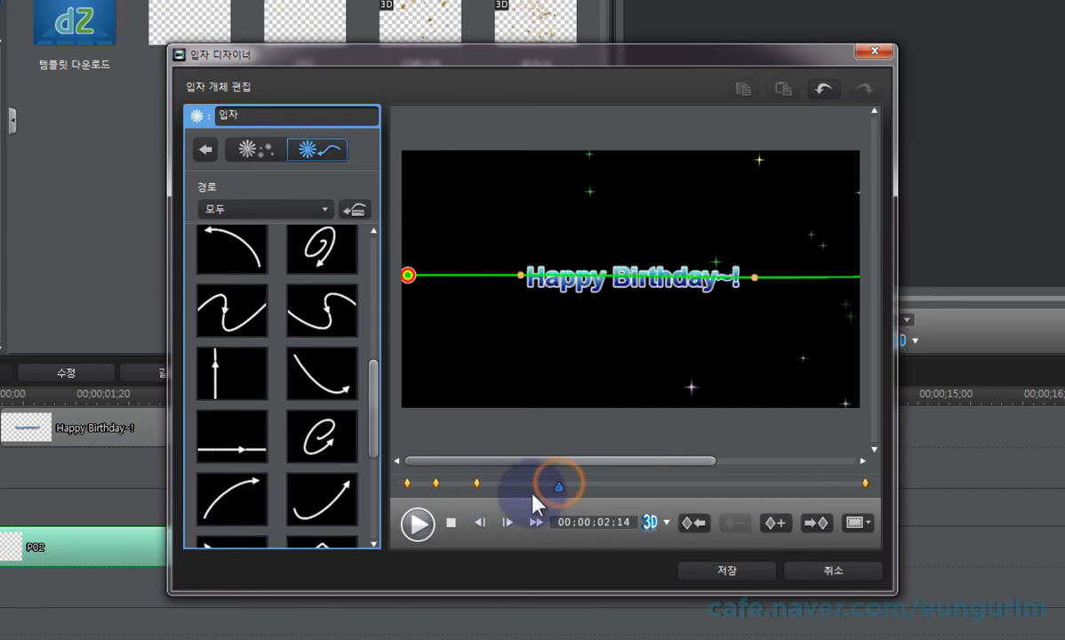
pyautogui.moveTo(620, 461); pyautogui.dragTo(785, 463)
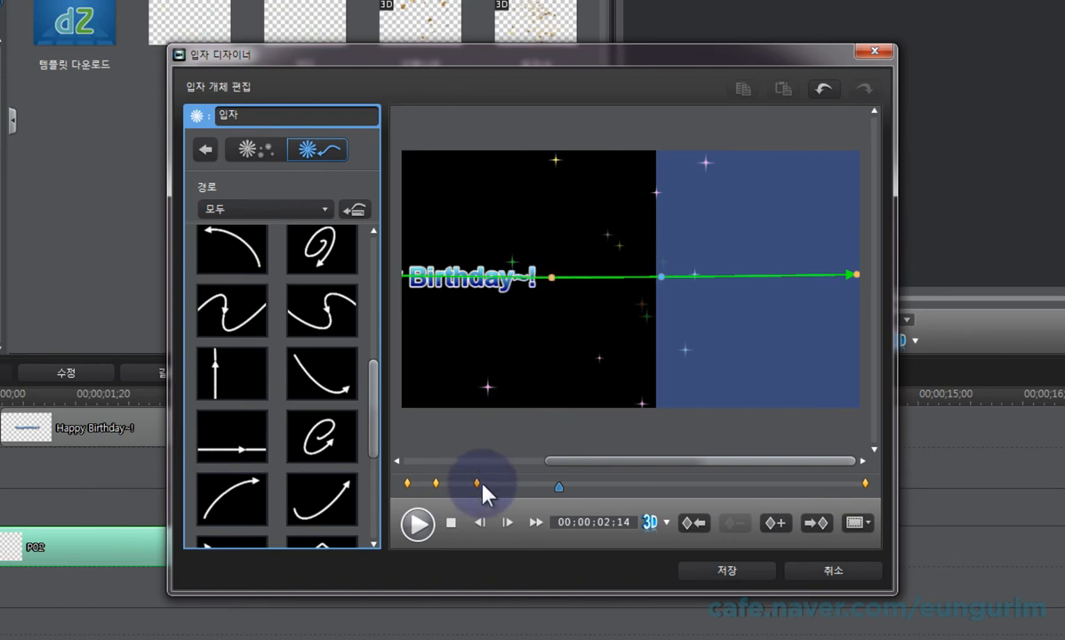
pyautogui.click(694, 523)
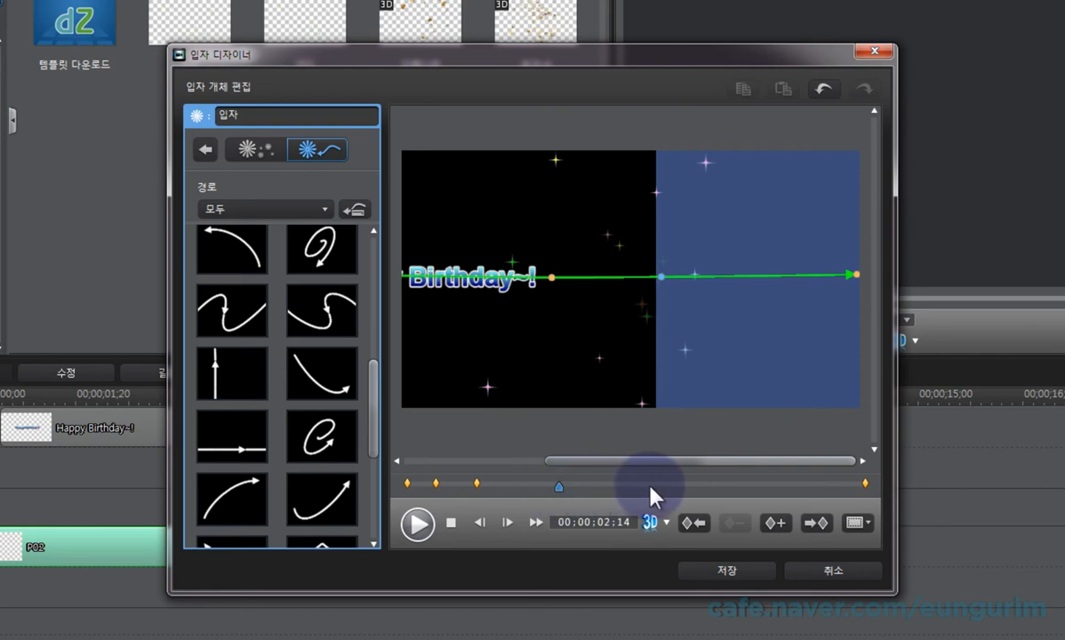
pyautogui.click(651, 276)
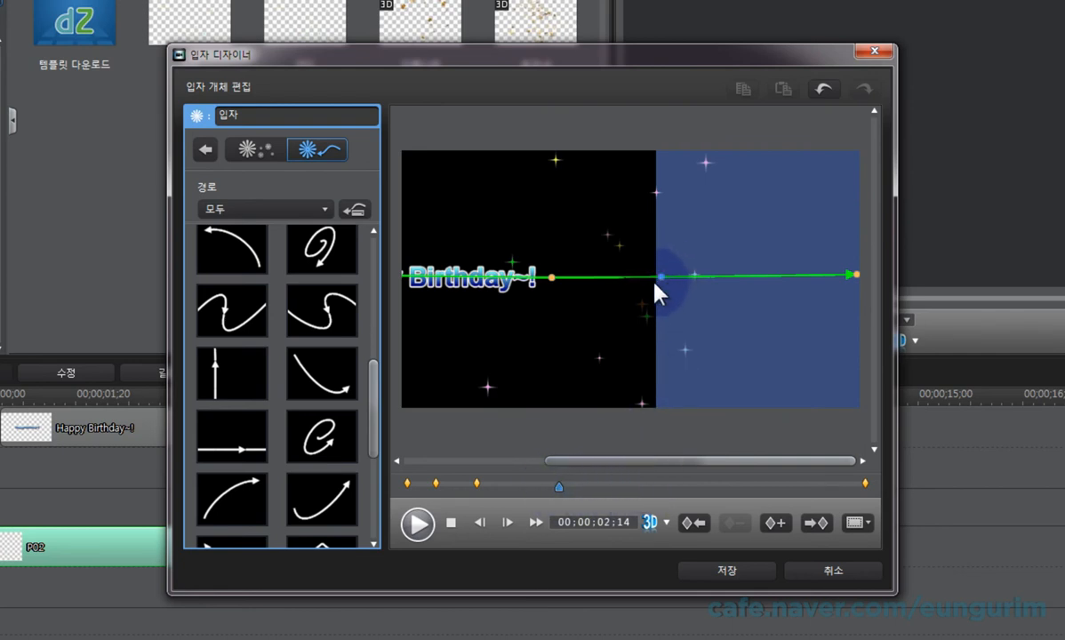
pyautogui.click(560, 489)
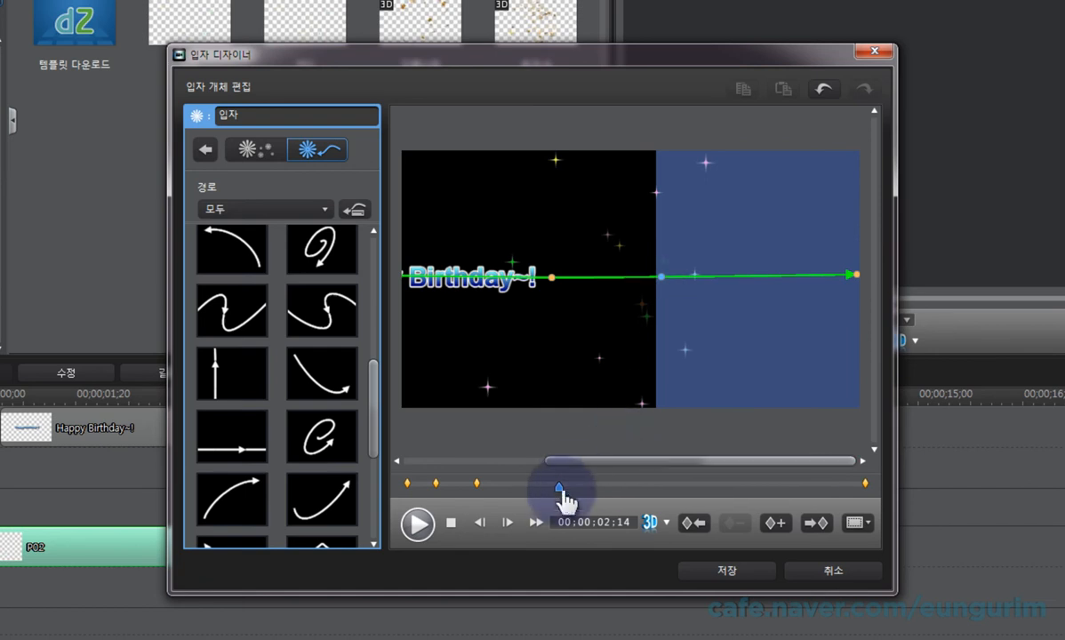
pyautogui.click(665, 288)
pyautogui.moveTo(559, 494)
pyautogui.mouseDown()
pyautogui.moveTo(672, 500)
pyautogui.moveTo(625, 498)
pyautogui.moveTo(624, 486)
pyautogui.mouseUp()
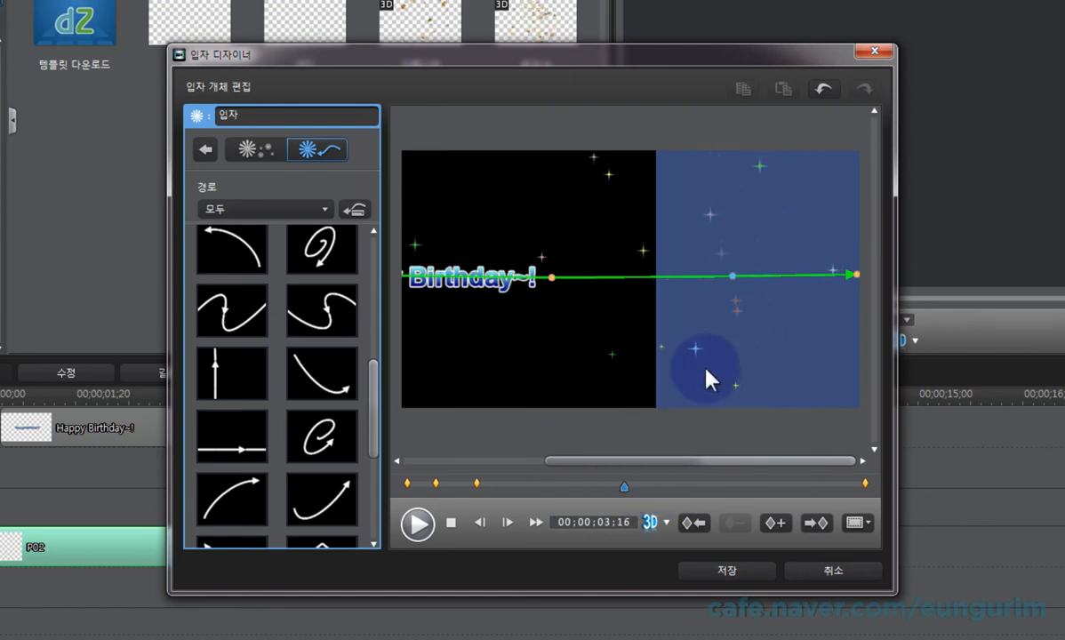
pyautogui.click(416, 523)
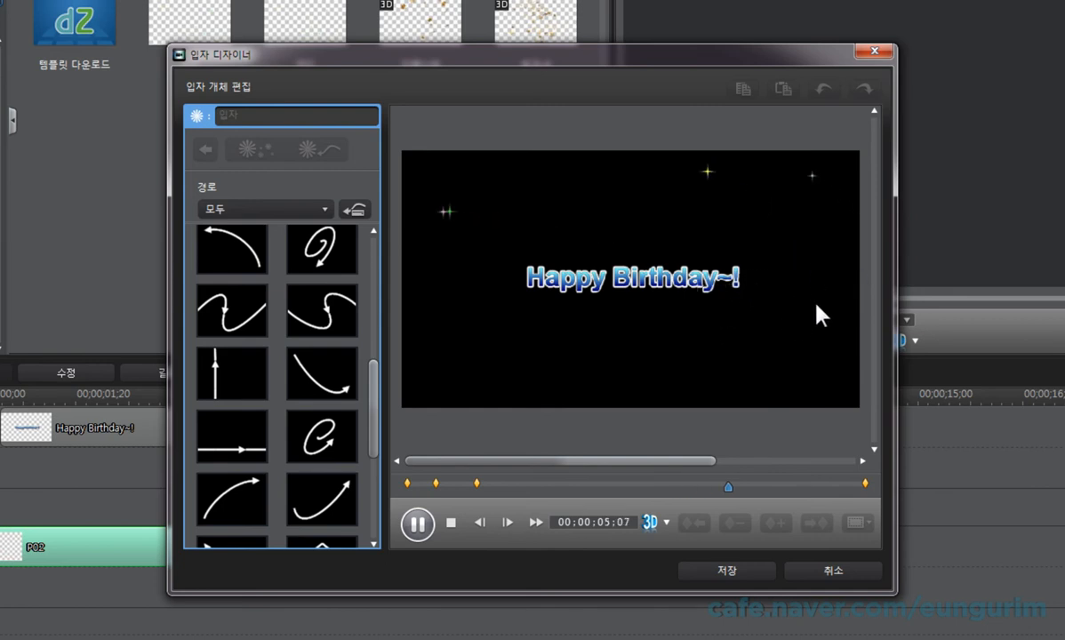
pyautogui.click(451, 523)
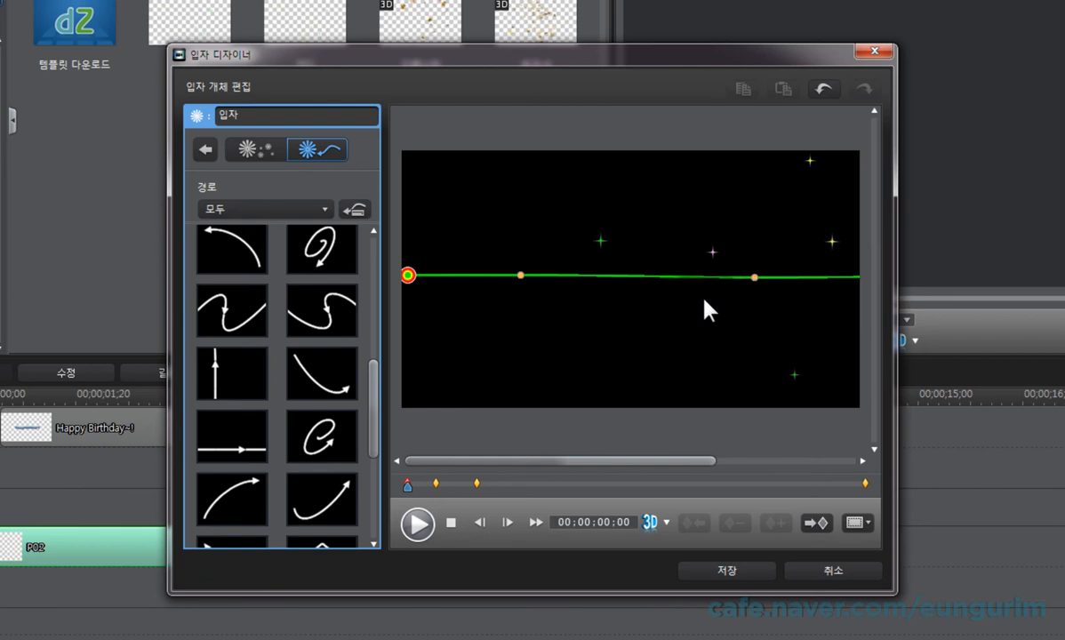
# - Enable keyframe use (키프레임 사용) for the particle's parameter settings (매개 변수 수정) and return to motion path editing
pyautogui.click(253, 149)
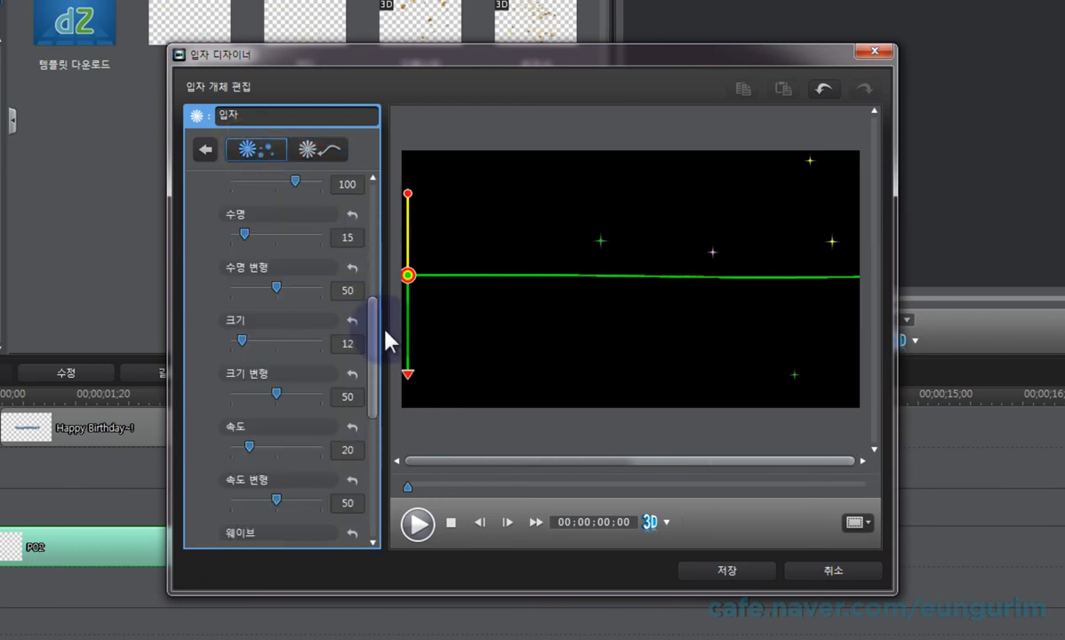
pyautogui.moveTo(370, 345); pyautogui.dragTo(371, 285)
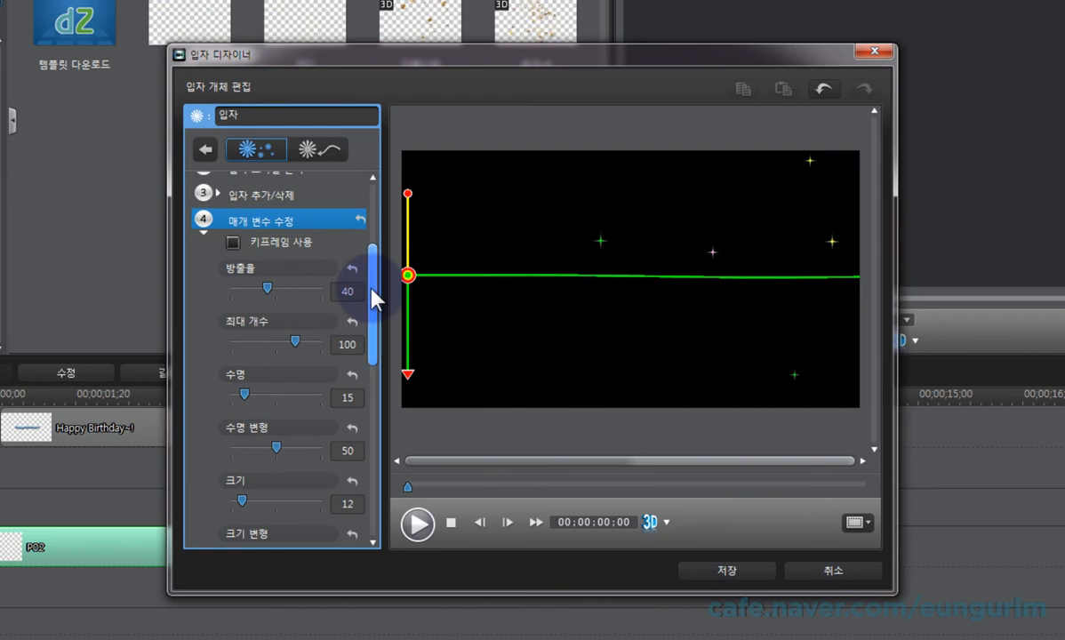
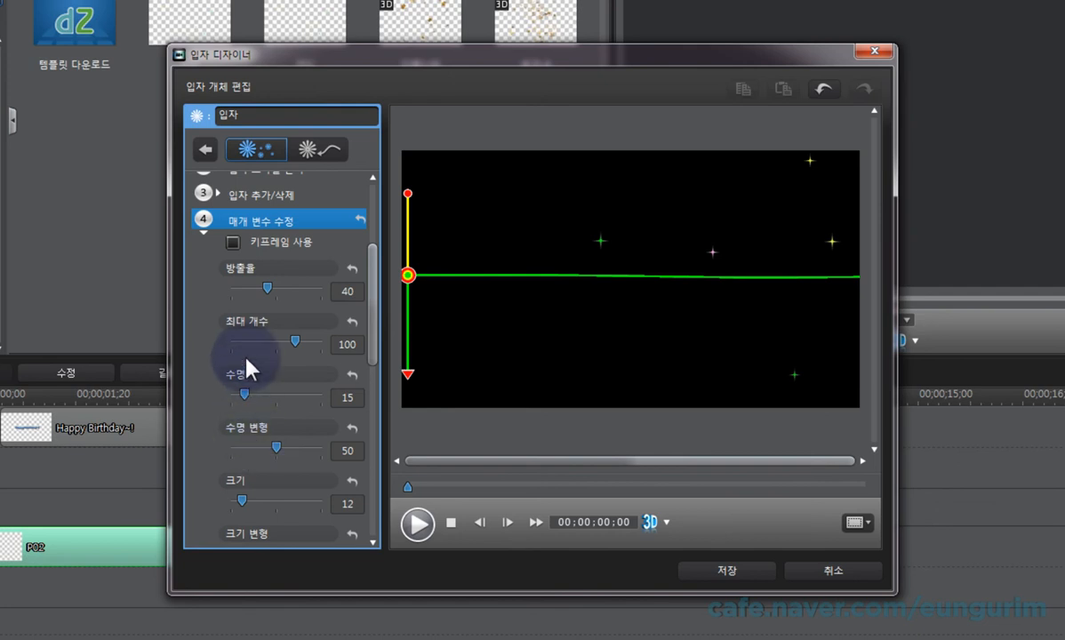
pyautogui.click(235, 244)
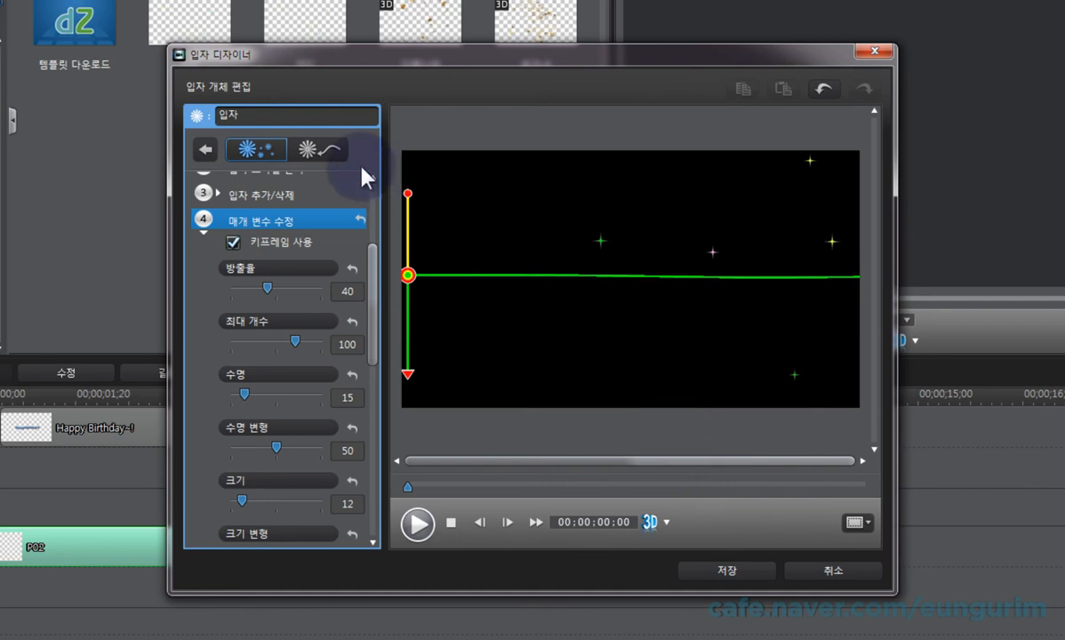
pyautogui.click(317, 149)
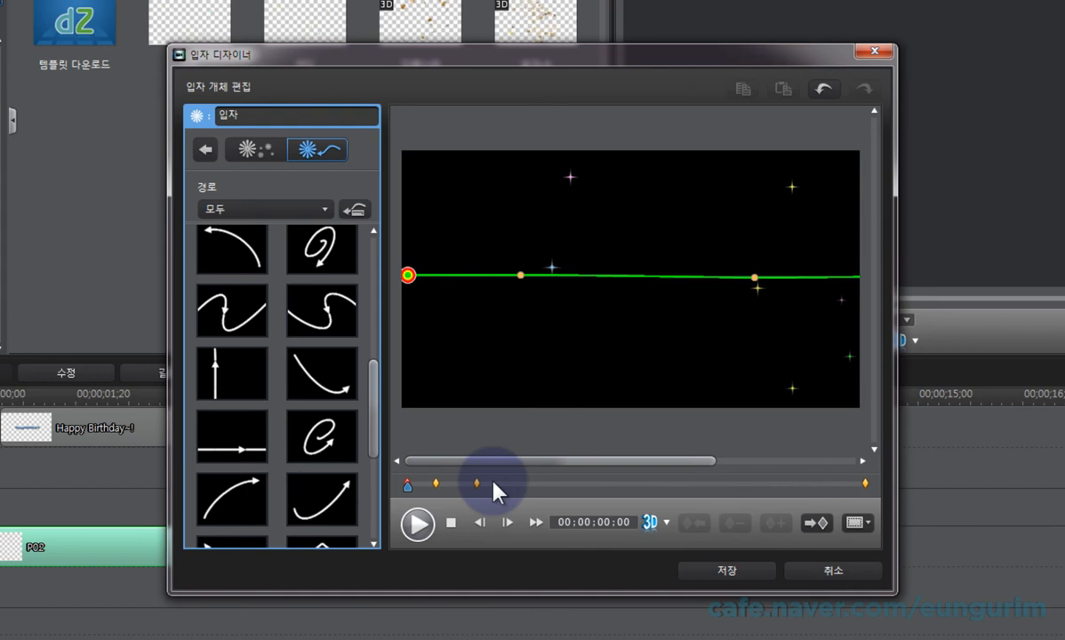
pyautogui.click(259, 150)
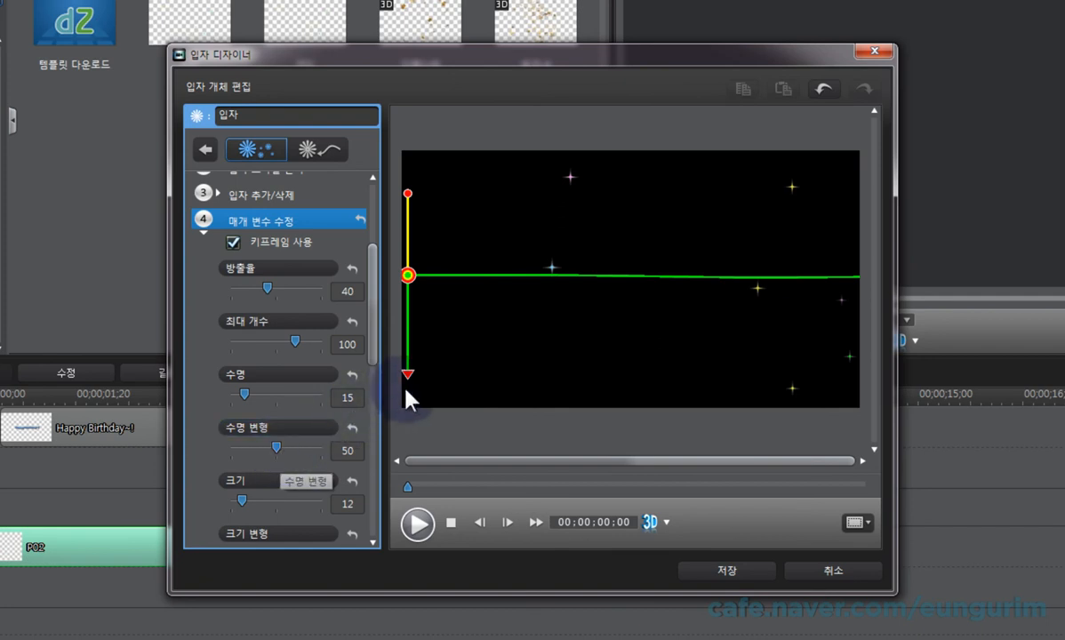
pyautogui.click(320, 150)
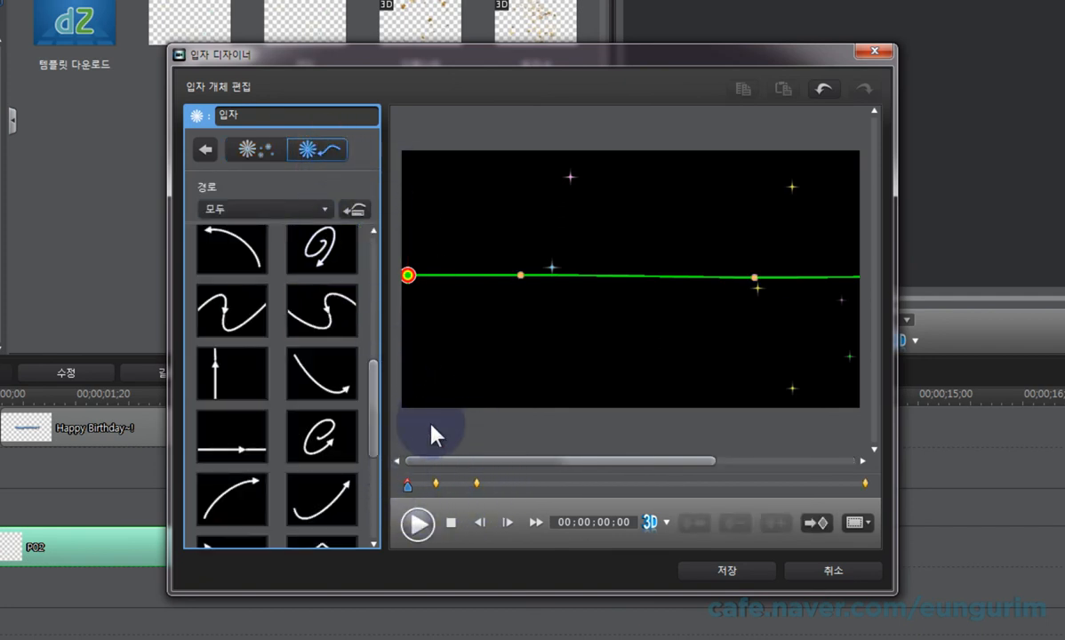
# - Compare the particle's motion path keyframes with its parameter settings (매개 변수 수정), ending in parameter editing
pyautogui.click(256, 150)
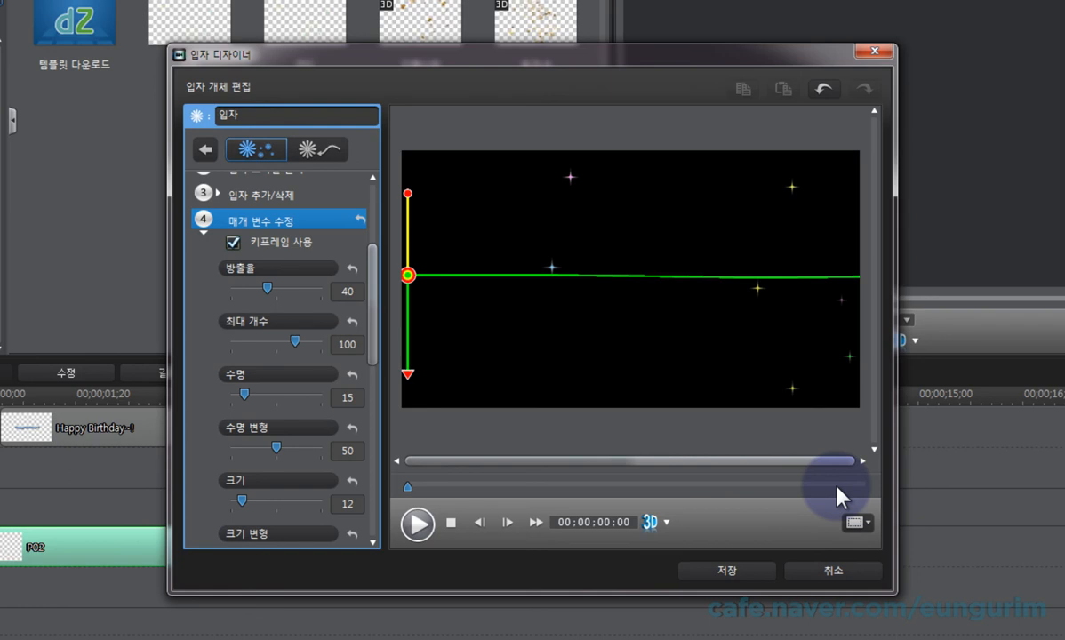
pyautogui.click(317, 152)
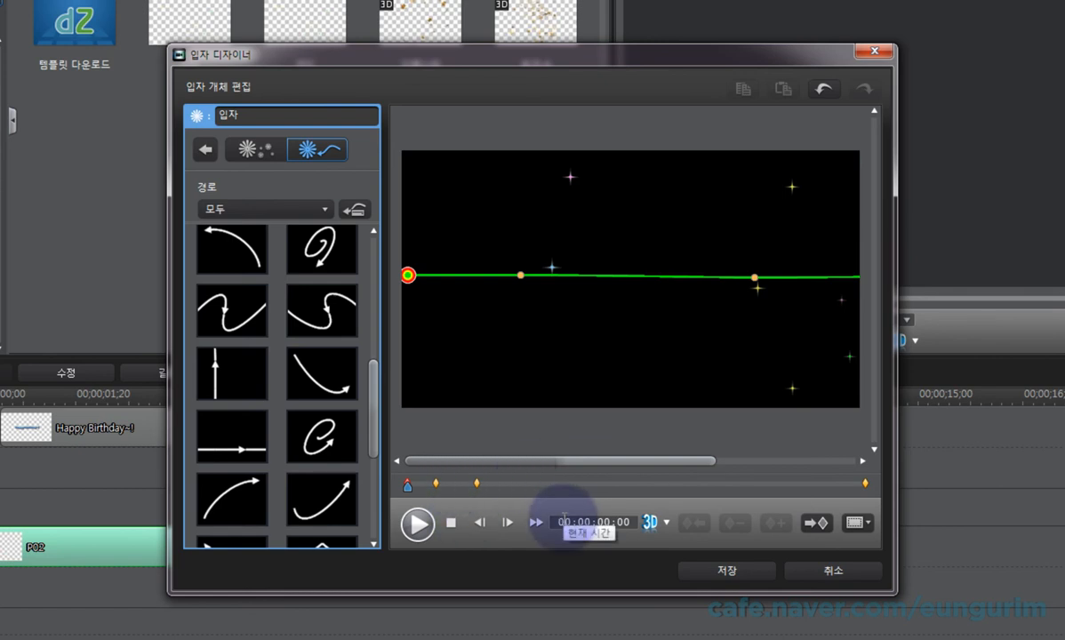
pyautogui.click(256, 149)
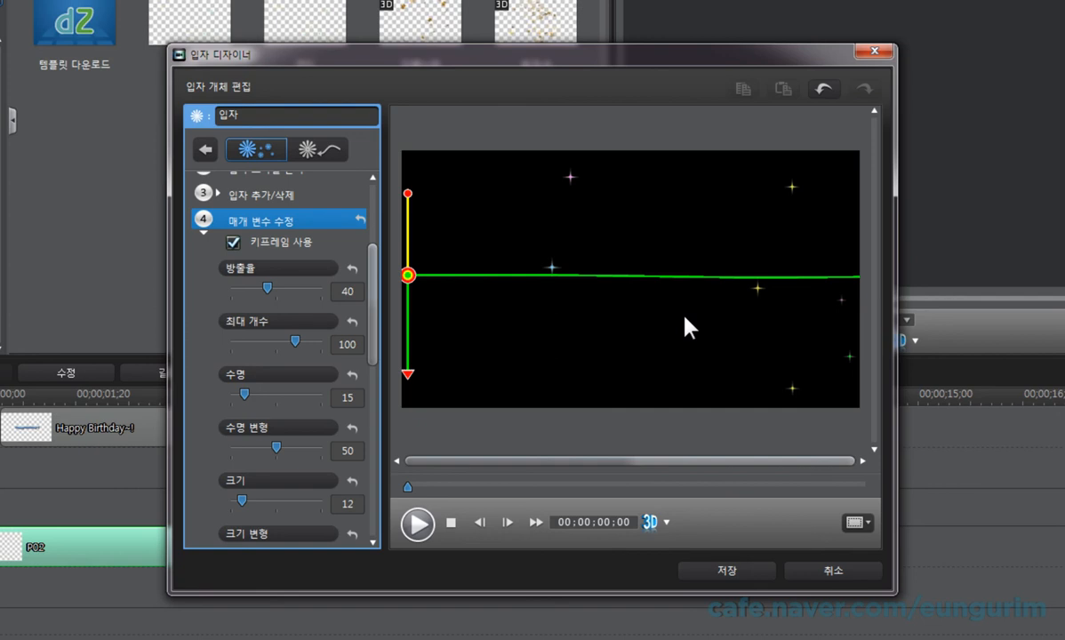
# - Add an emission rate (방출율) keyframe at 00;00;02;12, where the particle path point reaches the frame edge
pyautogui.click(407, 487)
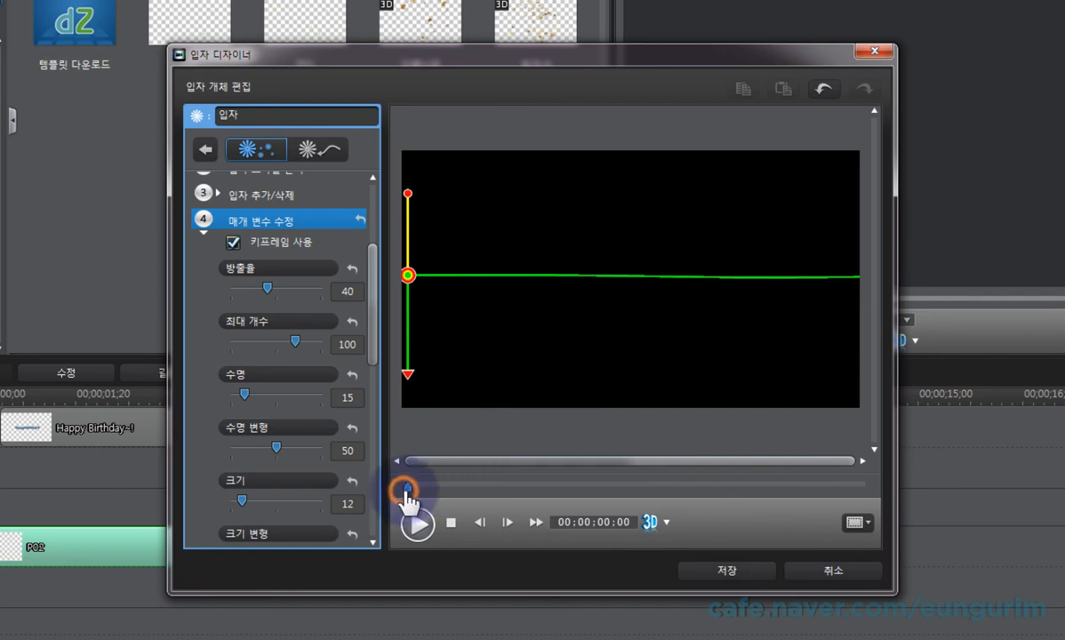
pyautogui.moveTo(407, 487); pyautogui.dragTo(459, 488)
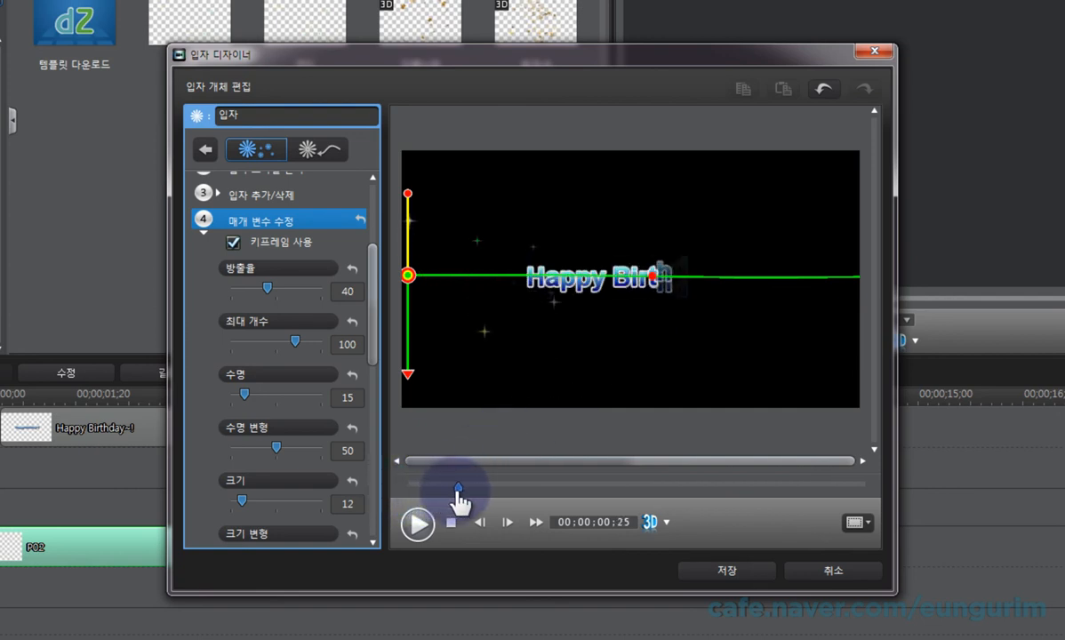
pyautogui.click(461, 490)
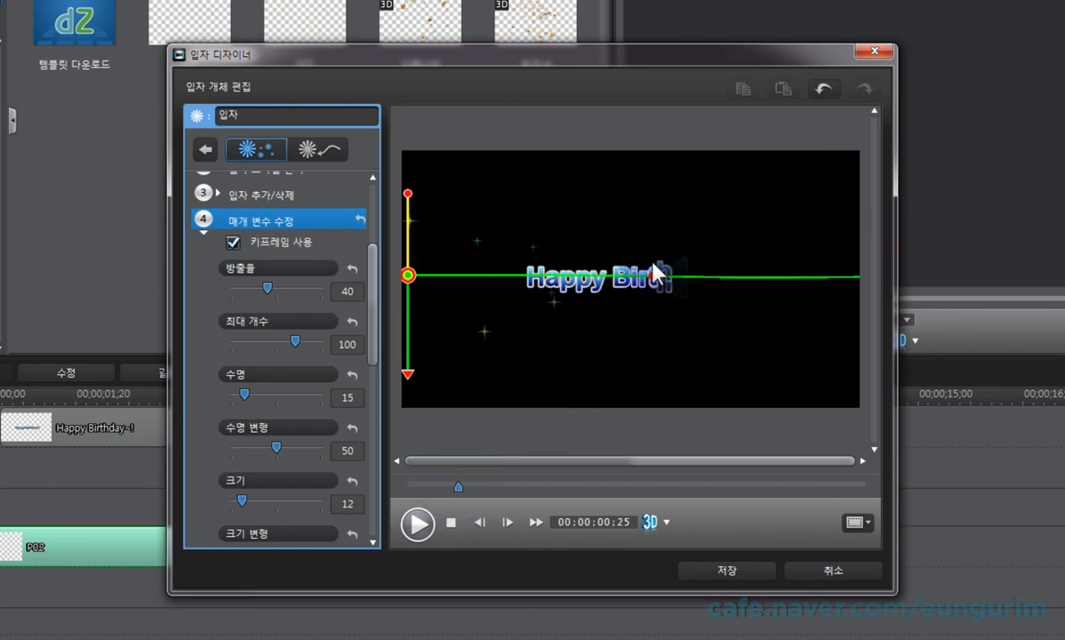
pyautogui.click(459, 489)
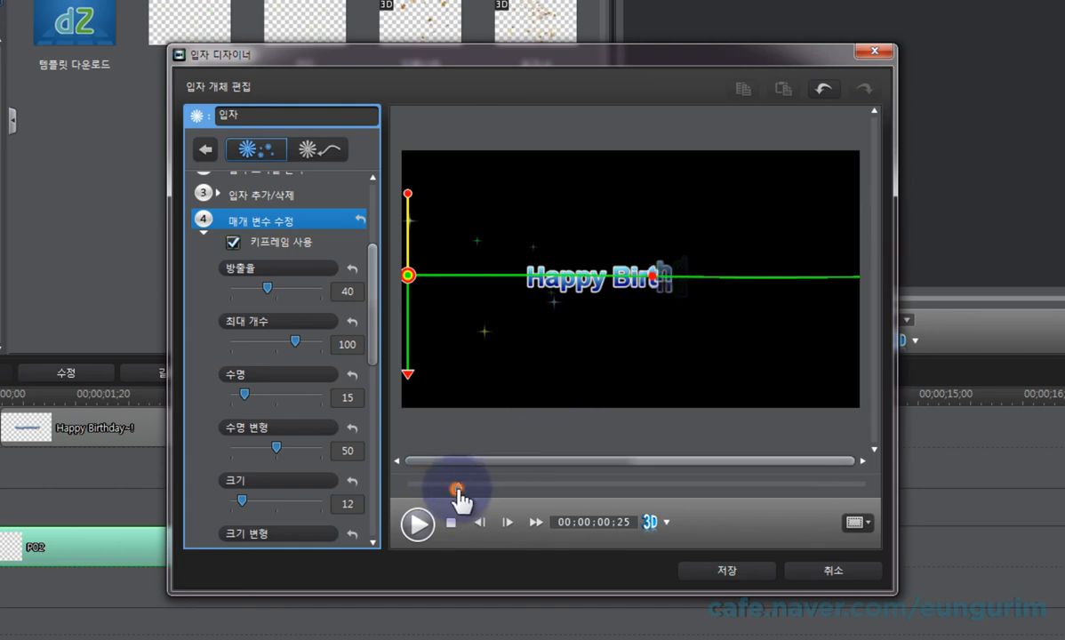
pyautogui.moveTo(456, 491); pyautogui.dragTo(539, 491)
pyautogui.moveTo(550, 503); pyautogui.dragTo(558, 505)
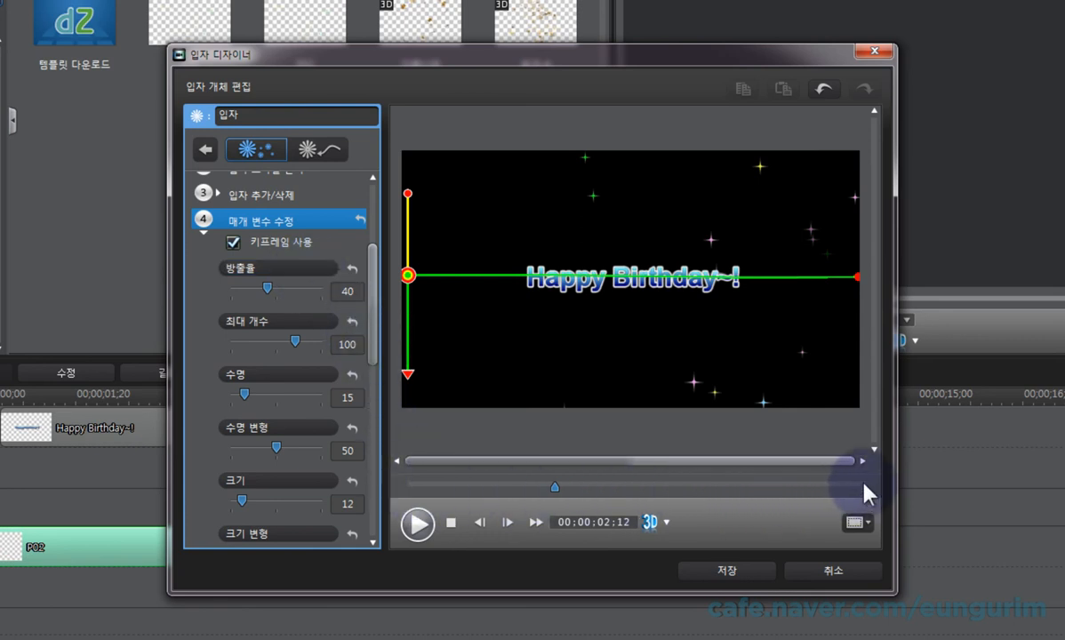
pyautogui.click(283, 270)
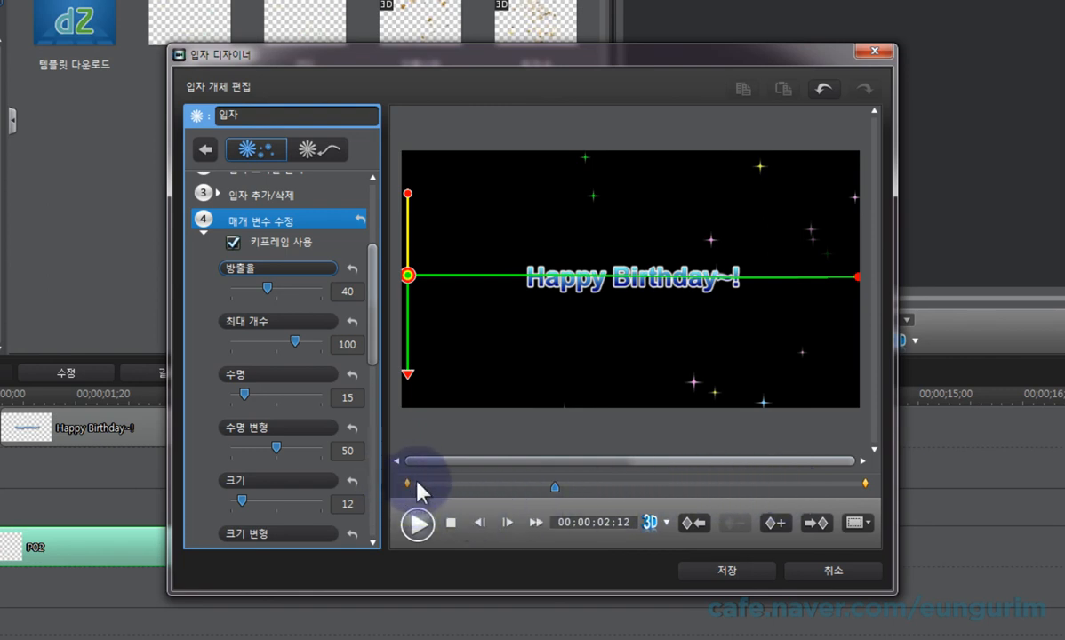
pyautogui.click(865, 481)
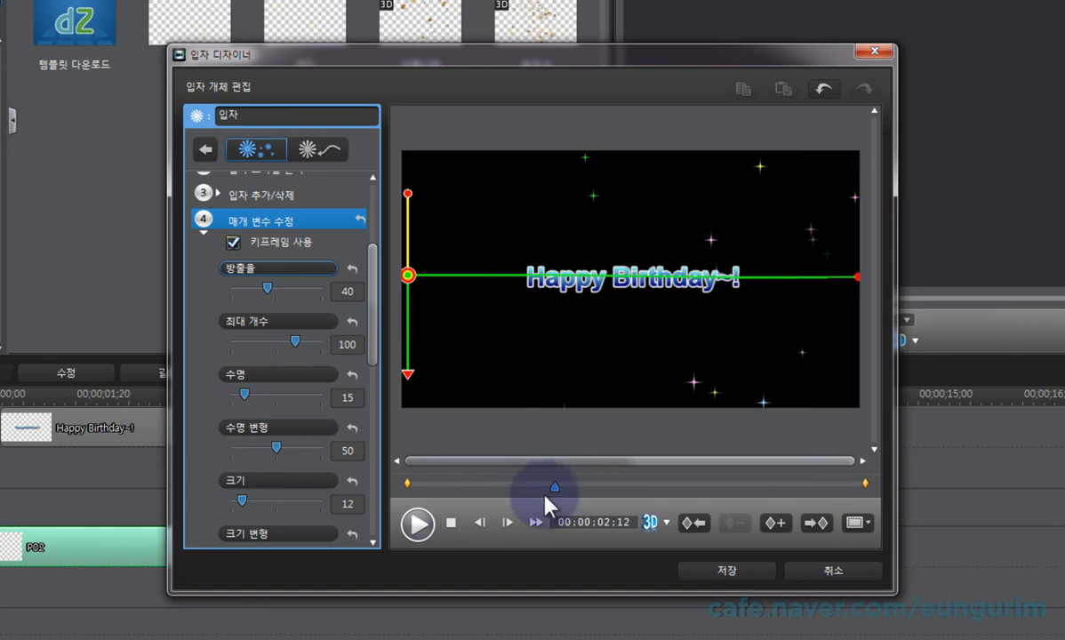
pyautogui.click(775, 523)
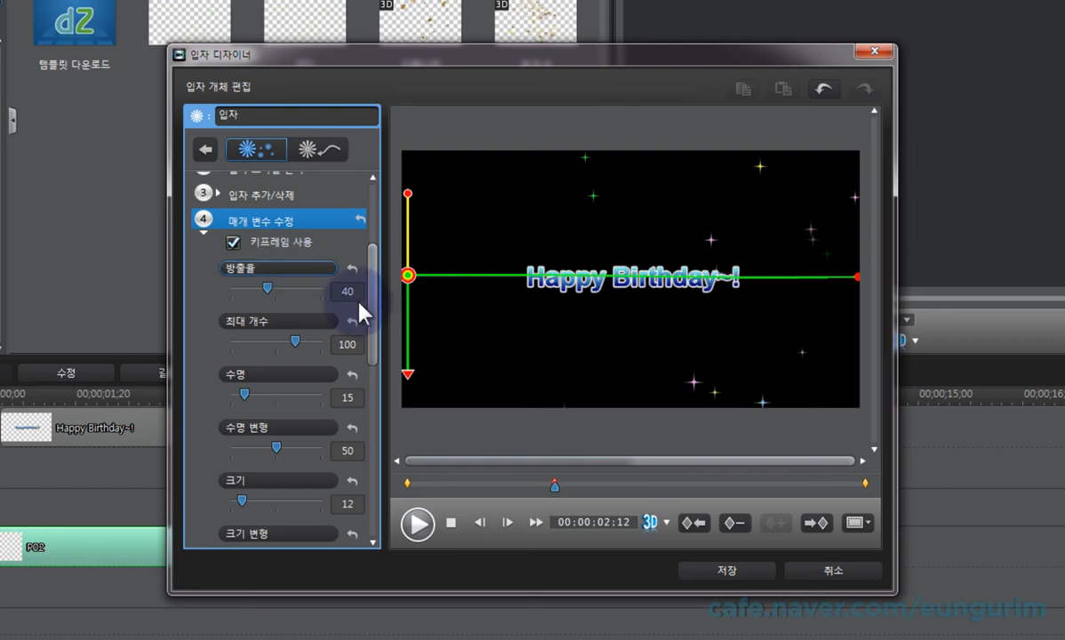
# - Add a second emission rate (방출율) keyframe at 00;00;02;17 and set its value to 1
pyautogui.click(566, 484)
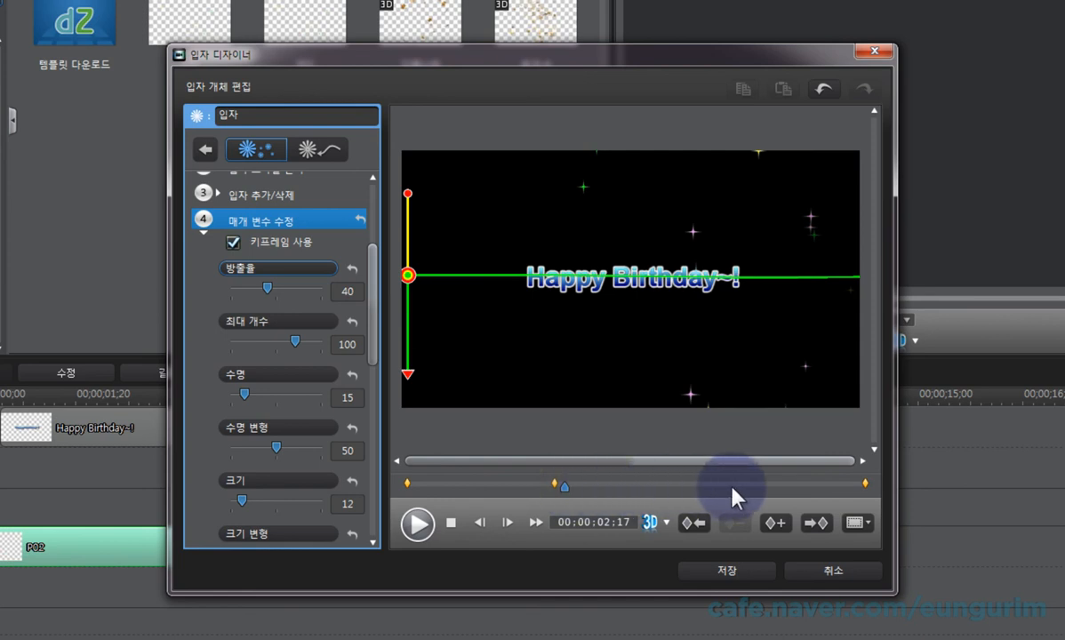
pyautogui.click(773, 524)
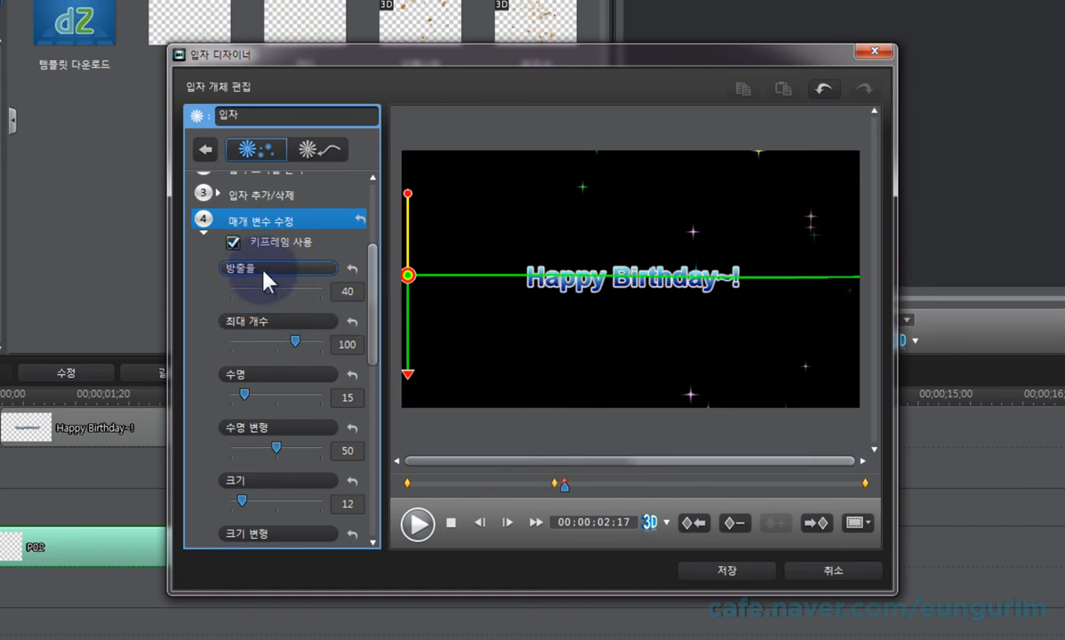
pyautogui.moveTo(267, 288); pyautogui.dragTo(225, 287)
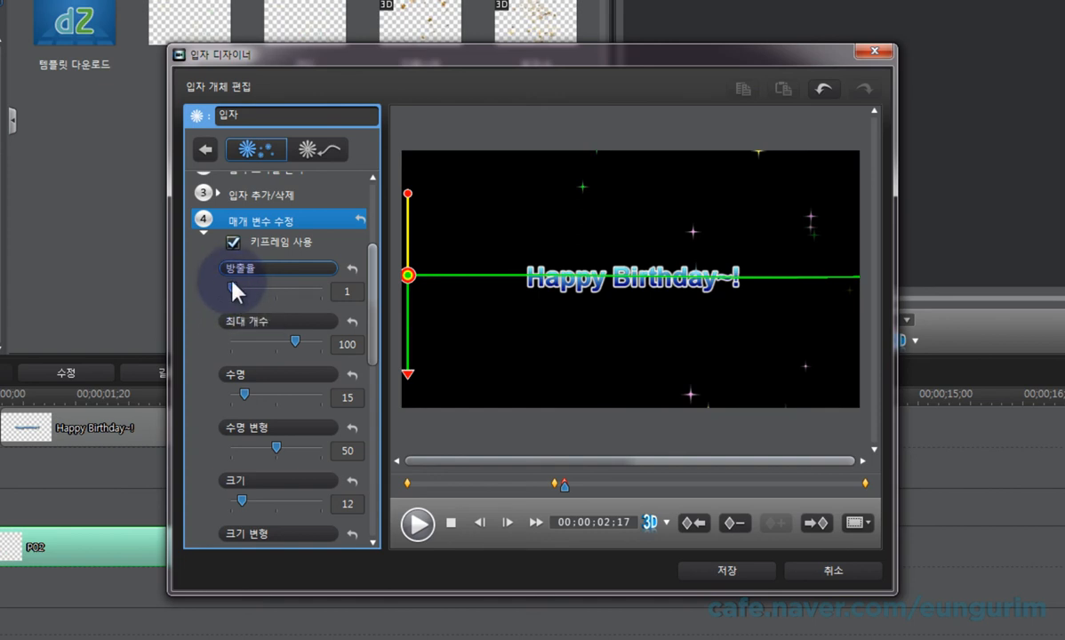
pyautogui.click(348, 293)
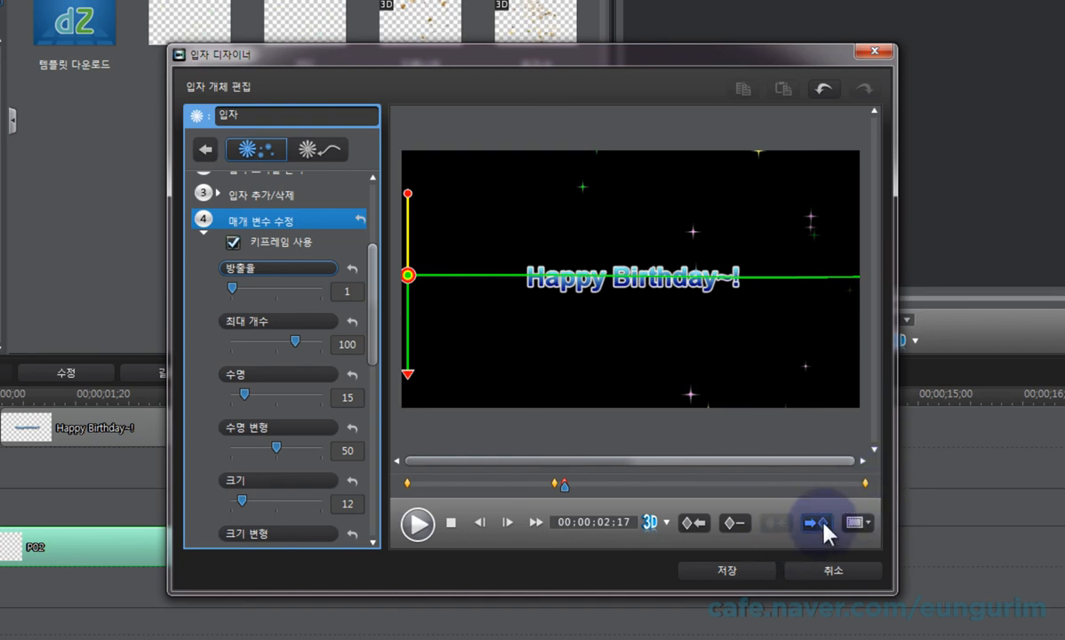
# - Examine the emission rate at the final keyframe and at several times between 00;00;02;17 and the end
pyautogui.click(817, 523)
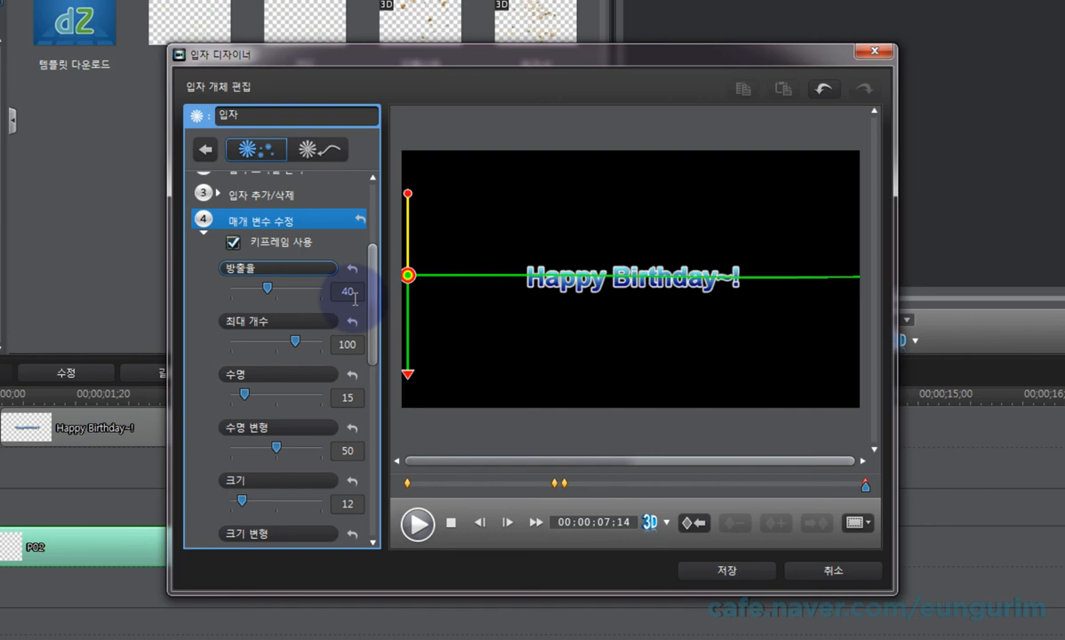
pyautogui.click(586, 487)
pyautogui.click(607, 486)
pyautogui.click(645, 486)
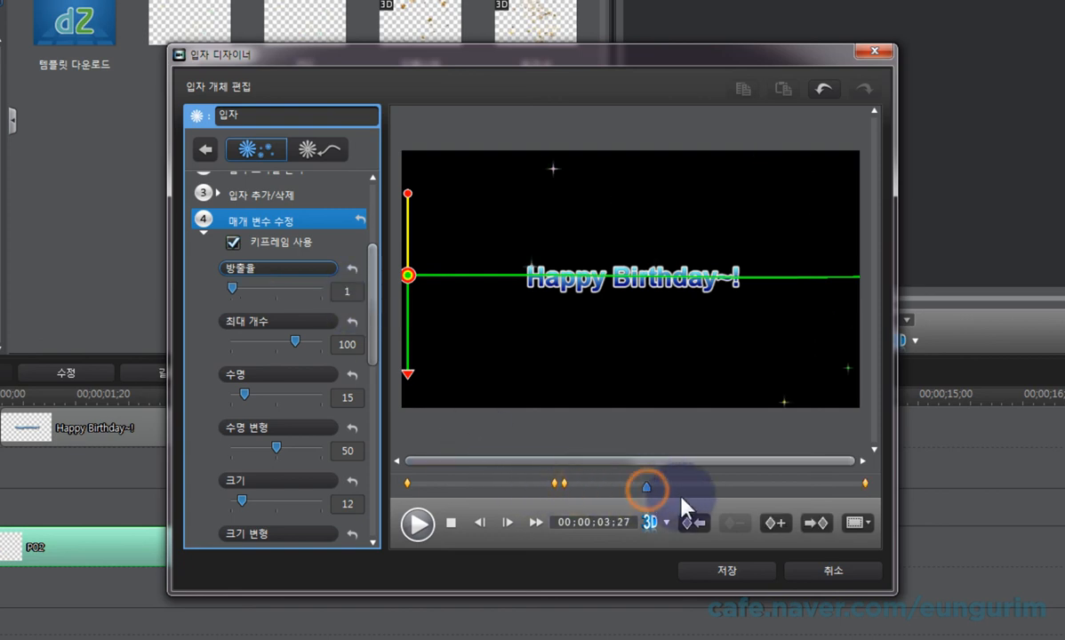
pyautogui.click(744, 486)
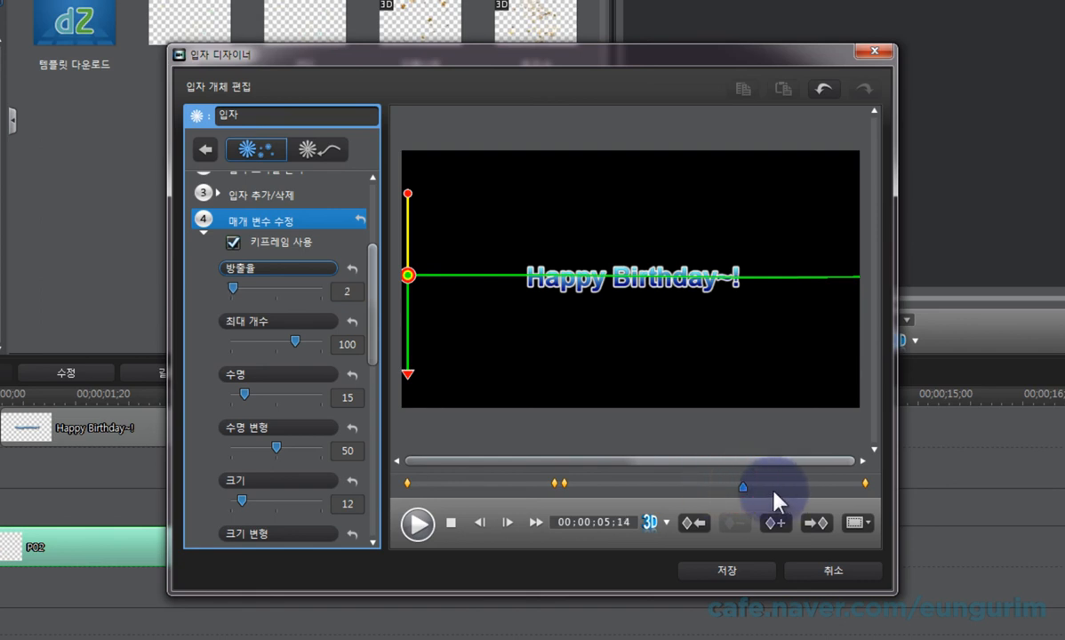
pyautogui.click(351, 292)
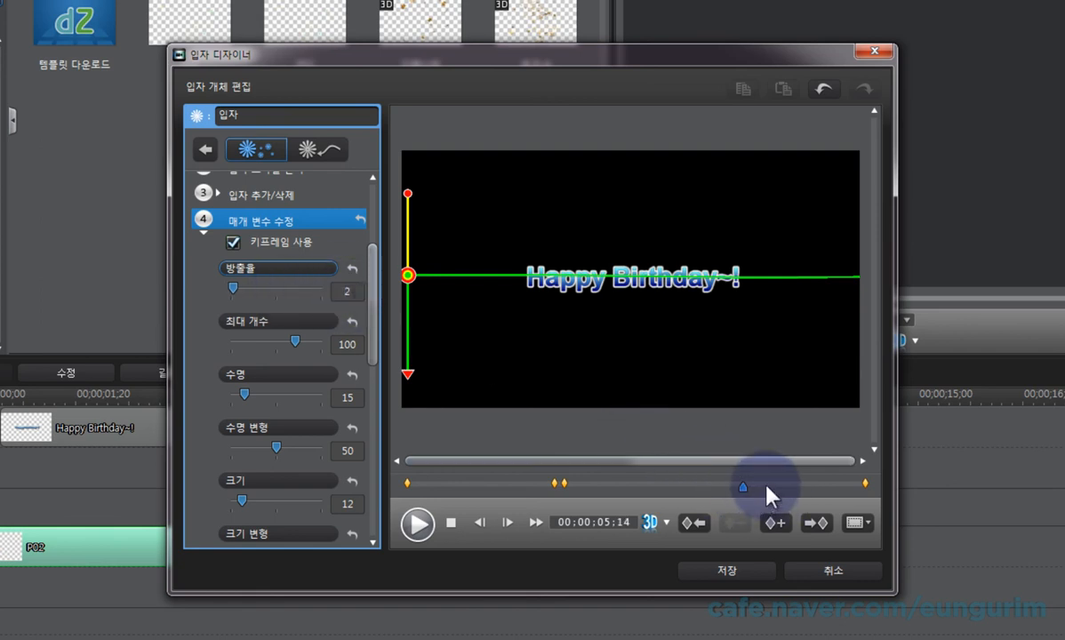
pyautogui.moveTo(743, 488); pyautogui.dragTo(825, 489)
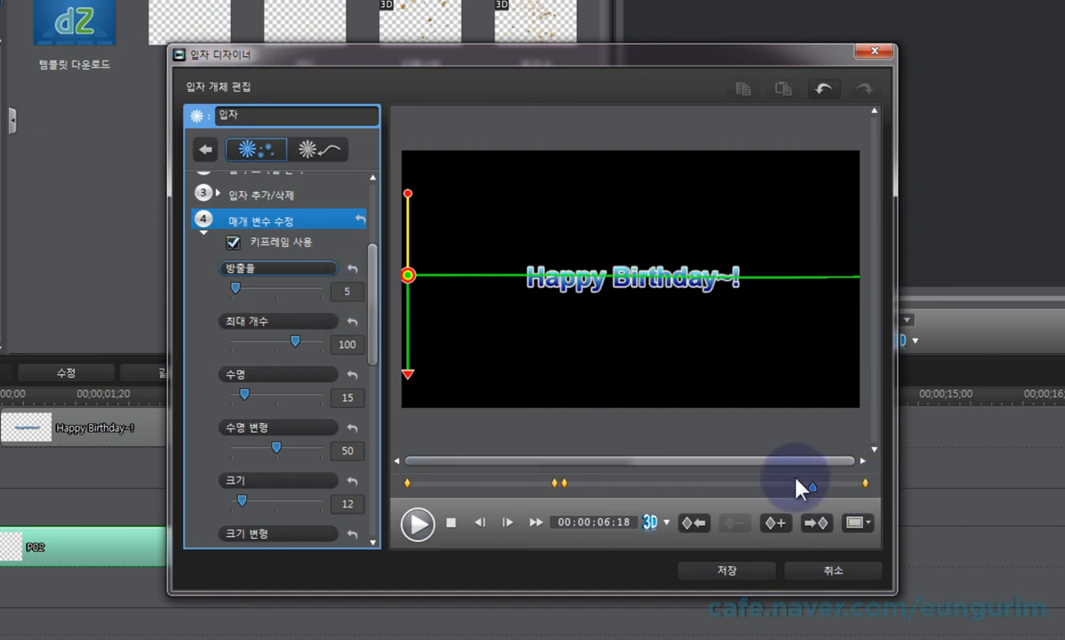
# - Set the final keyframe's emission rate to 1 and move the 00;00;02;17 keyframe to 00;00;02;15
pyautogui.click(817, 523)
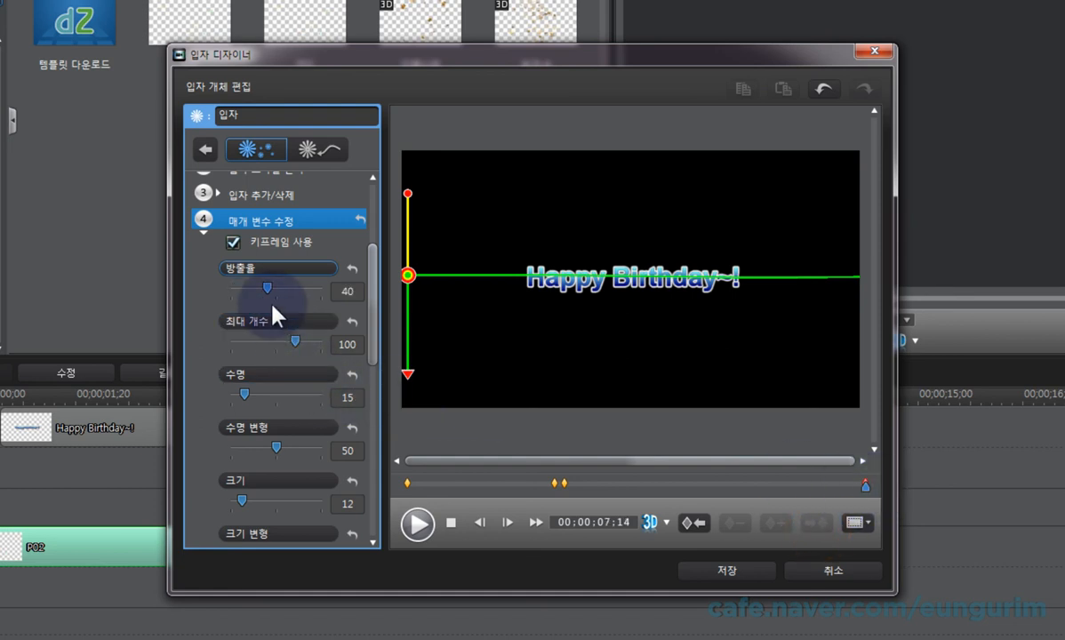
pyautogui.moveTo(267, 290); pyautogui.dragTo(226, 291)
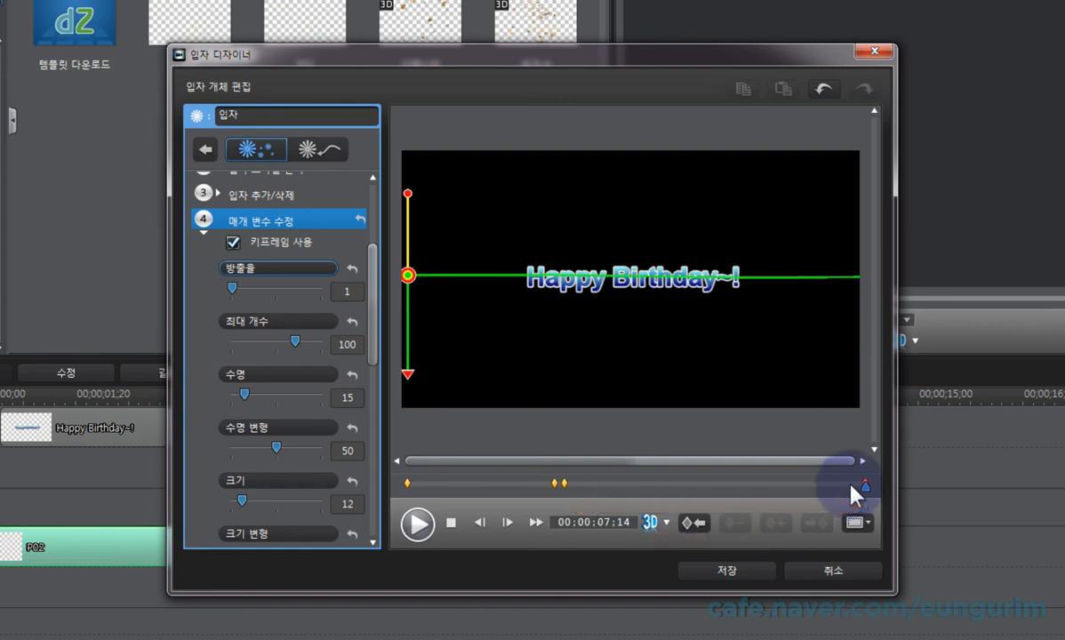
pyautogui.click(563, 485)
pyautogui.click(560, 485)
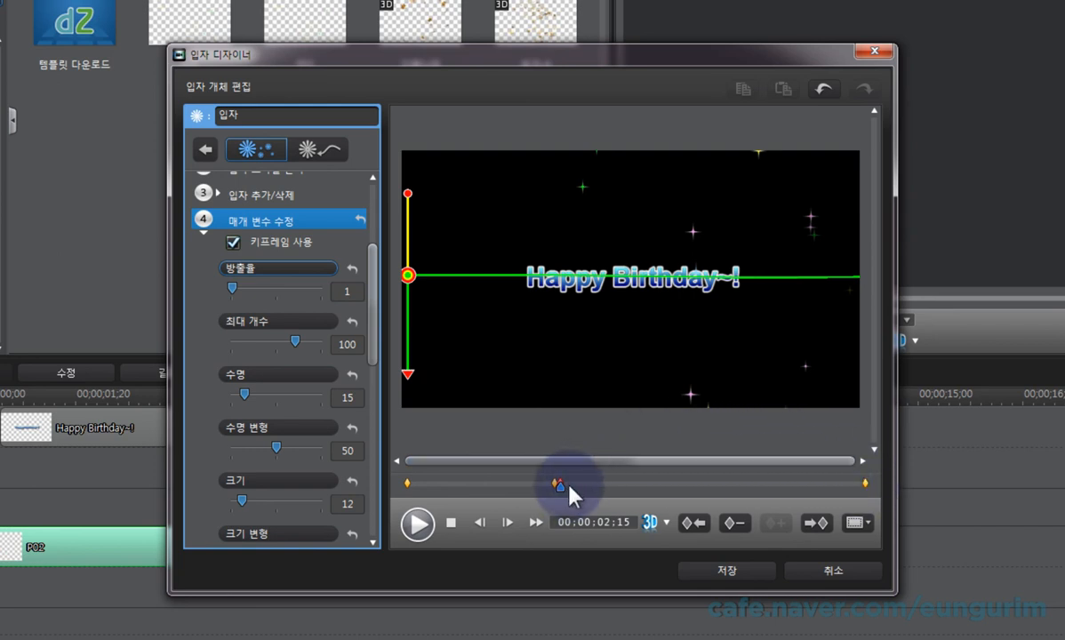
# - Play the animation from the start to check how the sparkles die out, and return to the beginning
pyautogui.click(451, 523)
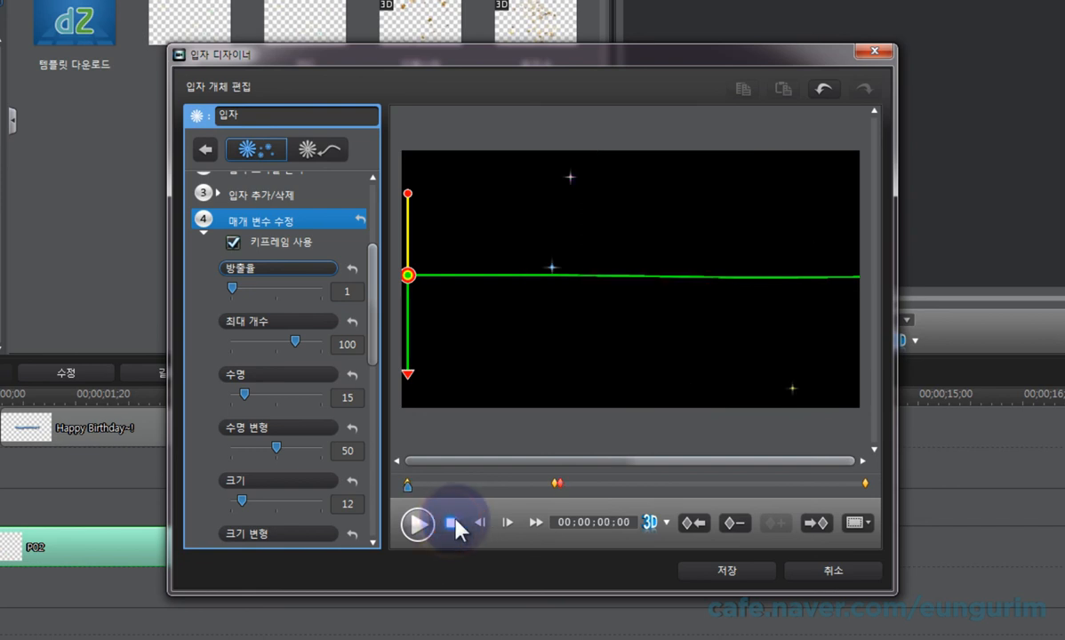
pyautogui.click(417, 524)
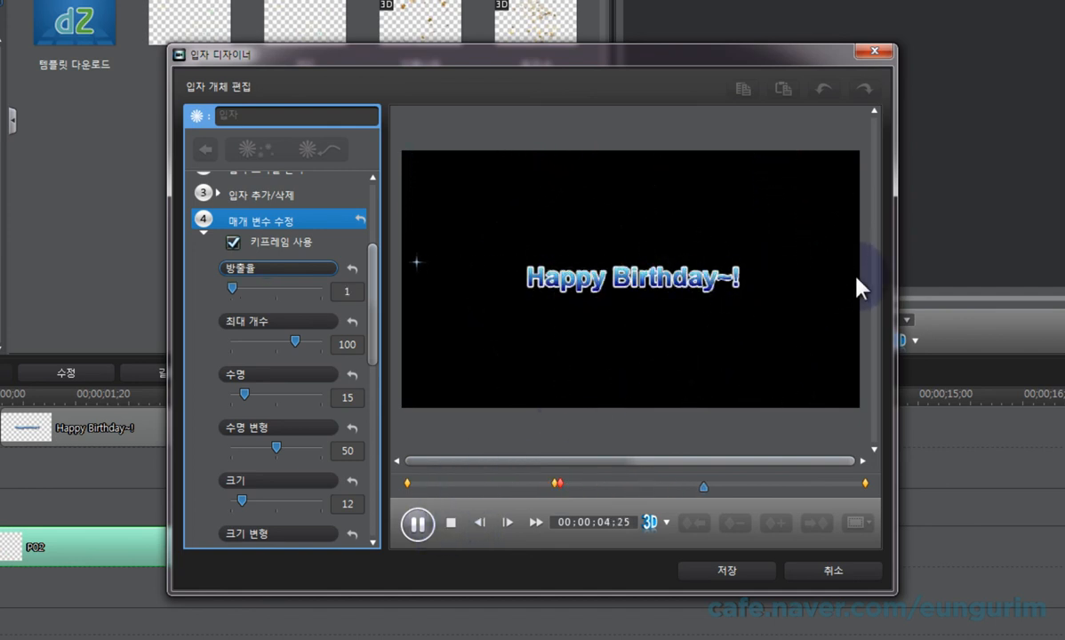
pyautogui.click(451, 523)
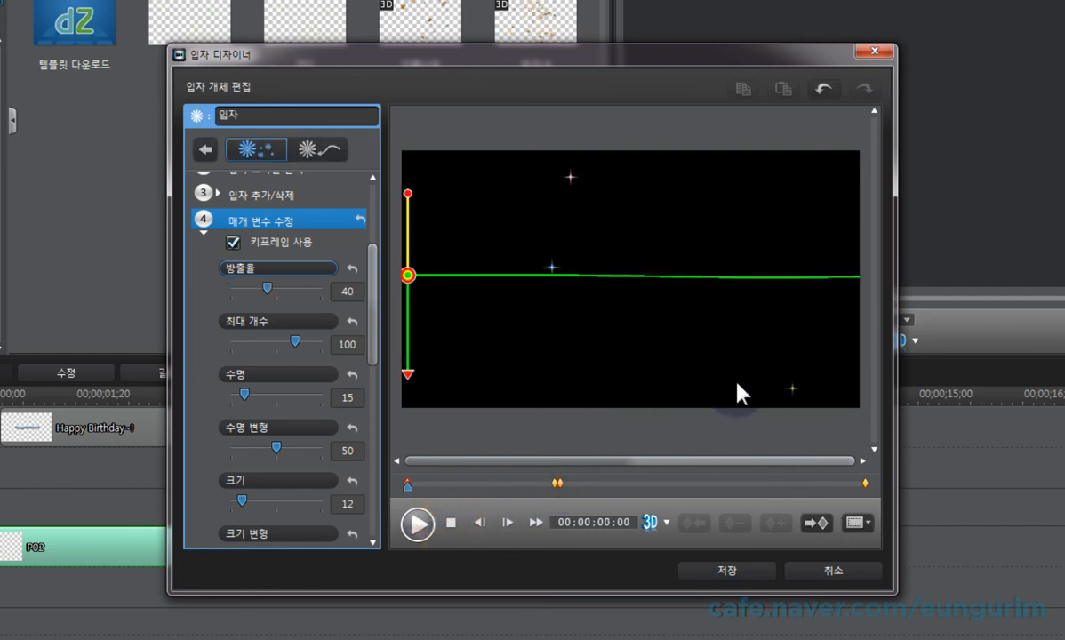
# - Move the two middle emission rate keyframes earlier, to 00;00;01;20 and 00;00;01;23
pyautogui.click(429, 484)
pyautogui.moveTo(431, 491); pyautogui.dragTo(510, 493)
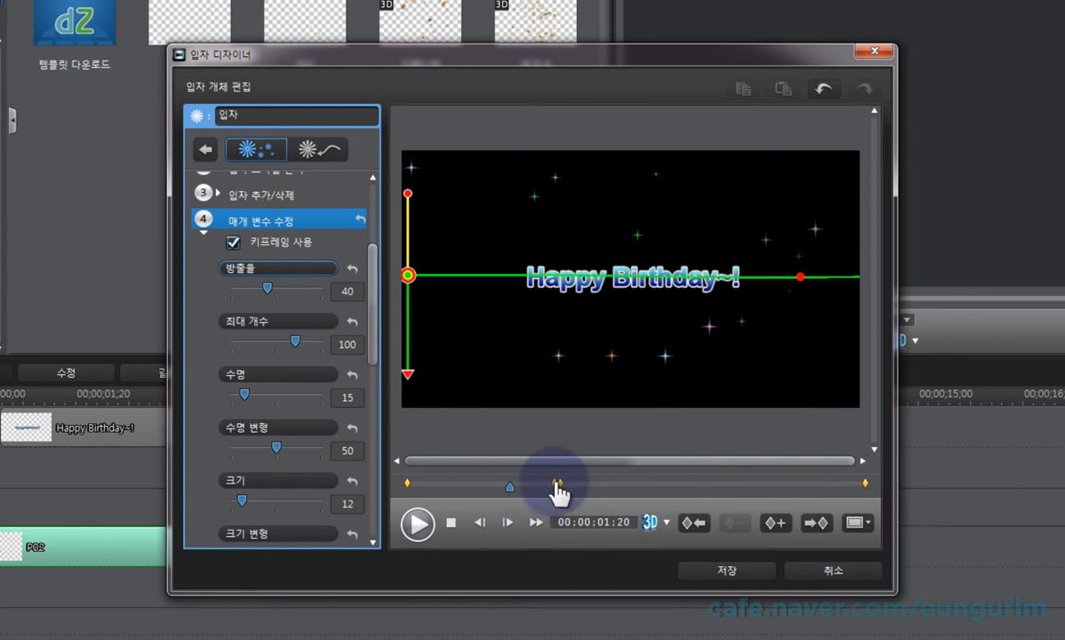
pyautogui.moveTo(558, 492); pyautogui.dragTo(514, 489)
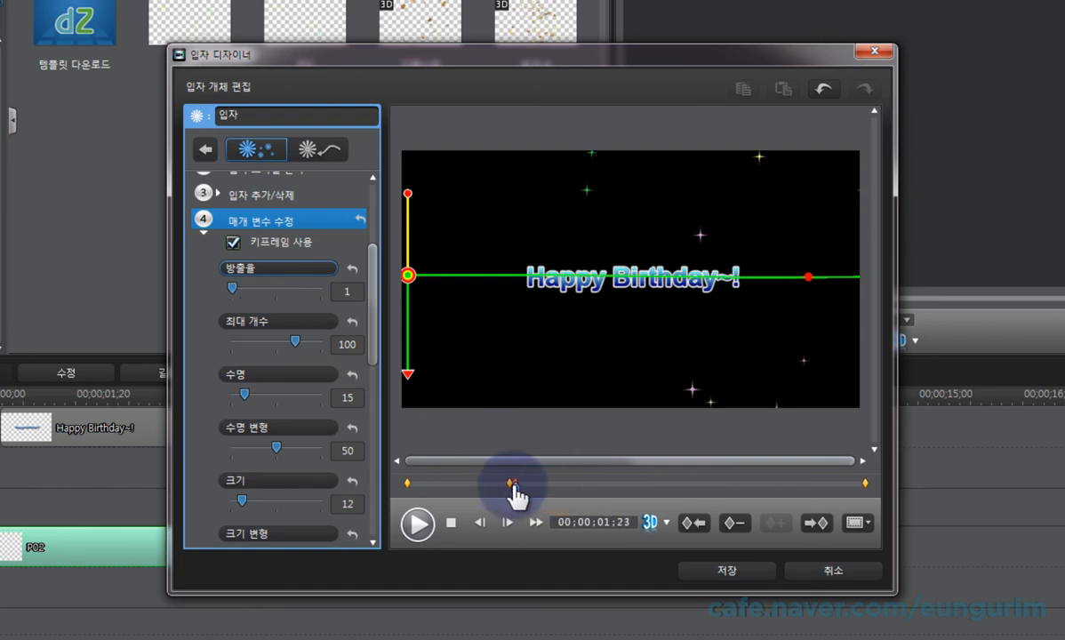
# - Play the animation twice from the start to check the sparkles with the earlier emission cut-off
pyautogui.click(451, 523)
pyautogui.click(417, 525)
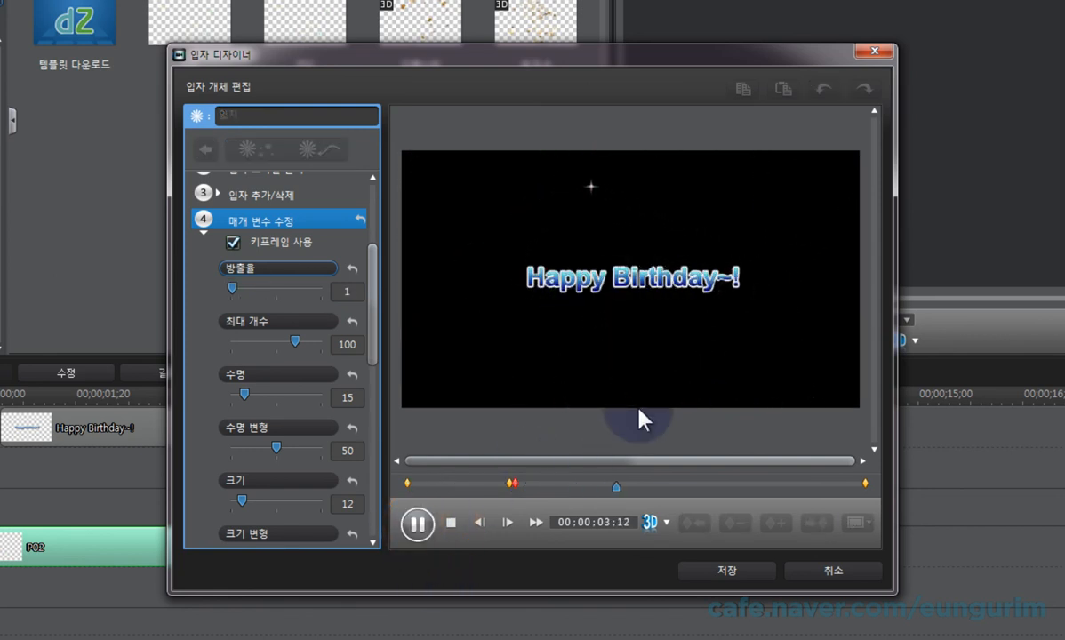
pyautogui.click(455, 522)
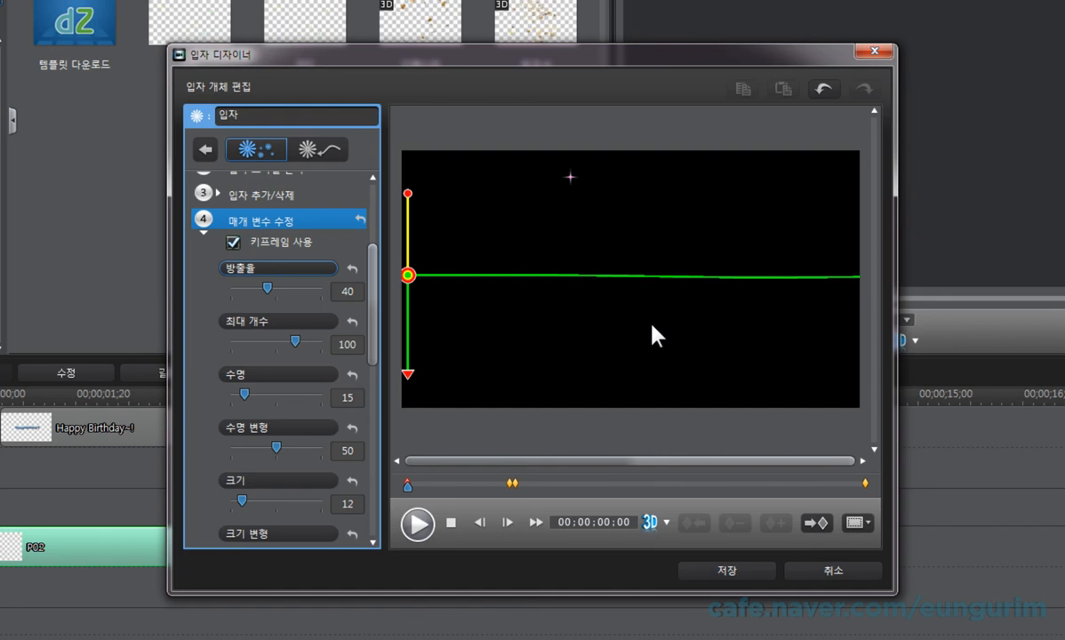
pyautogui.click(418, 523)
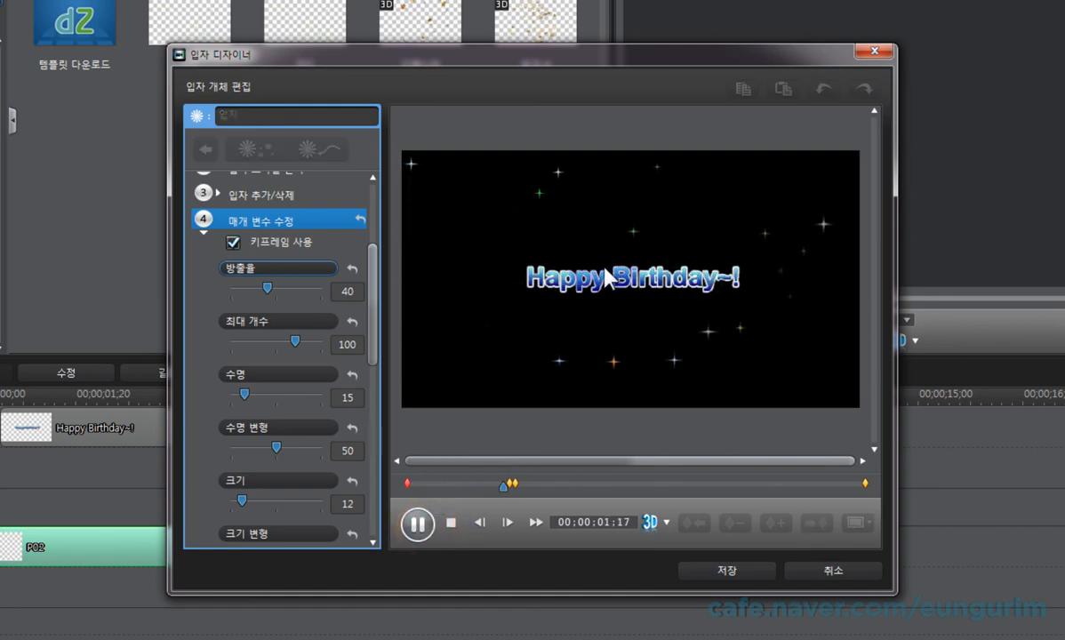
pyautogui.click(452, 524)
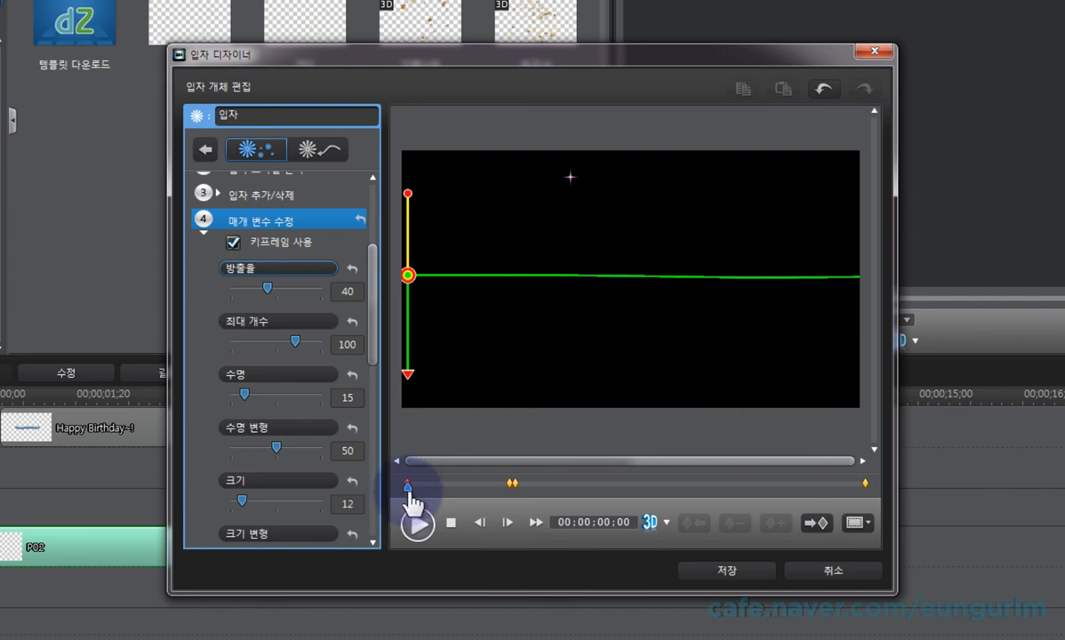
# - Raise the emission rate (방출율) to 70 at both the first keyframe and the 00;00;01;20 keyframe
pyautogui.moveTo(266, 289); pyautogui.dragTo(295, 289)
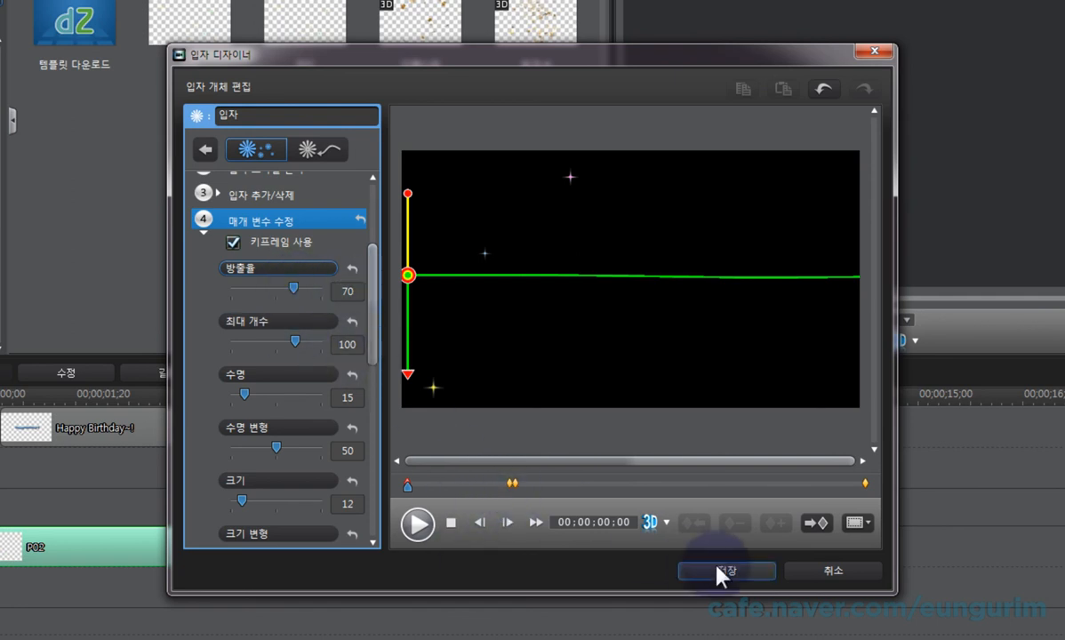
pyautogui.click(810, 524)
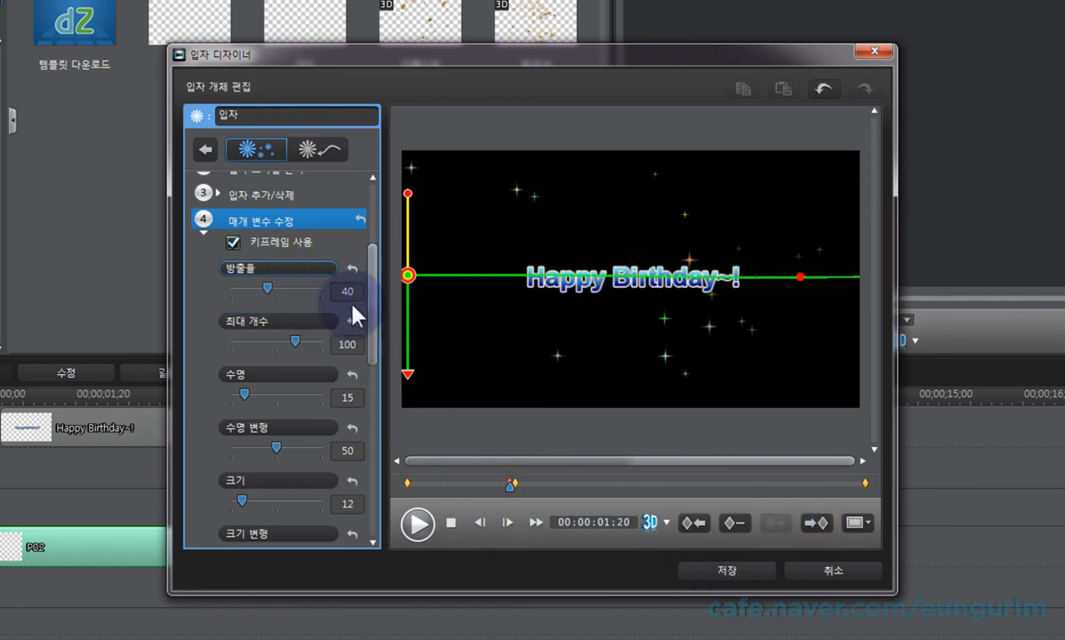
pyautogui.moveTo(353, 291); pyautogui.dragTo(293, 295)
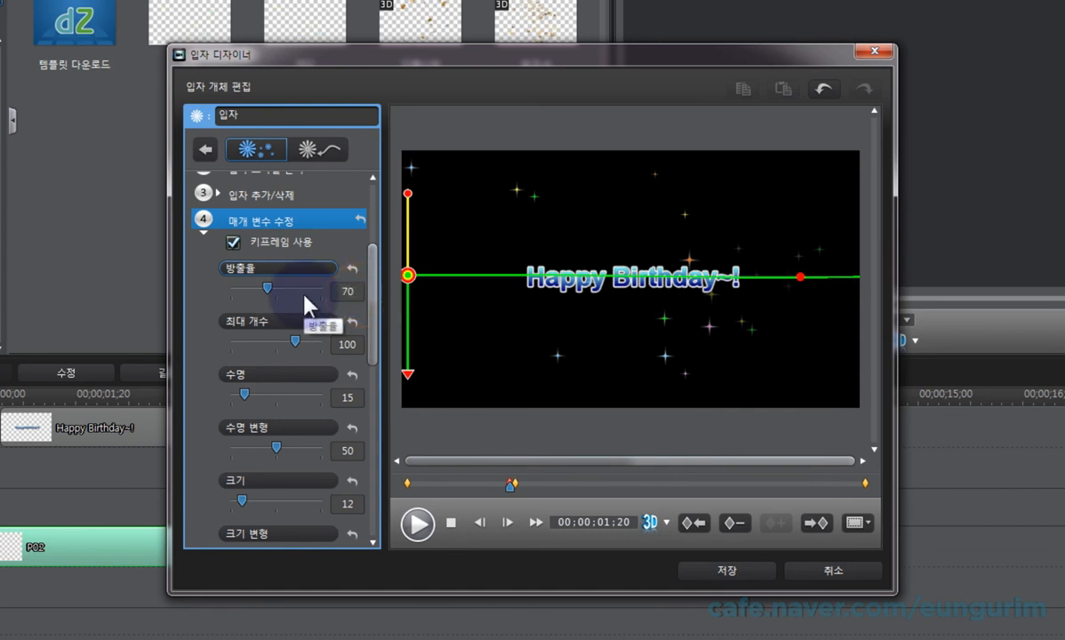
# - Play the animation from the start to check the sparkles with the higher emission rate, and return to the beginning
pyautogui.click(571, 524)
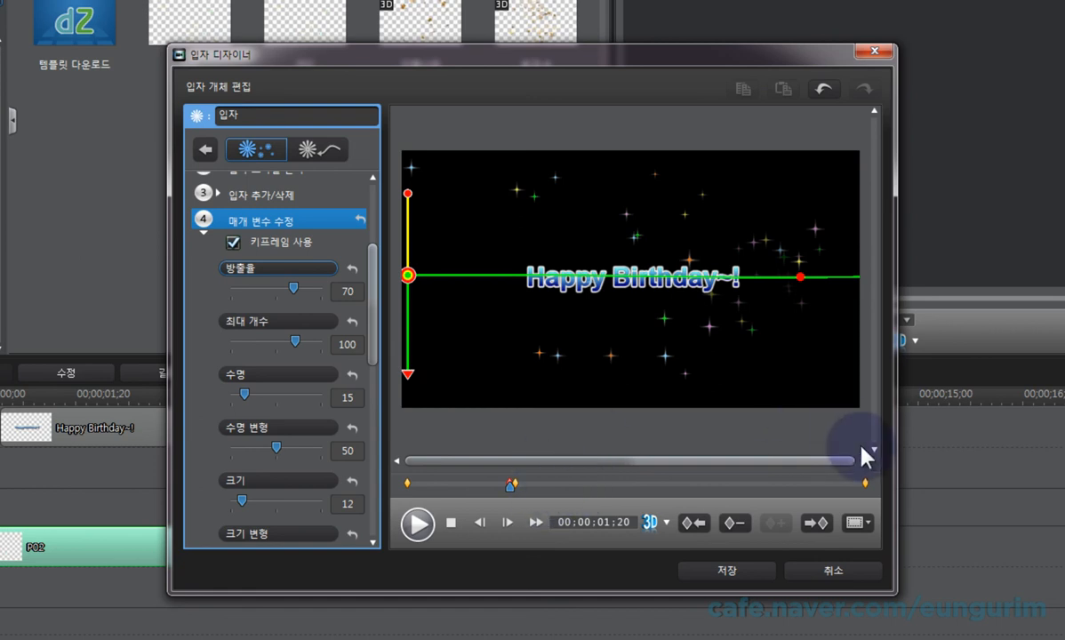
pyautogui.click(449, 524)
pyautogui.click(414, 526)
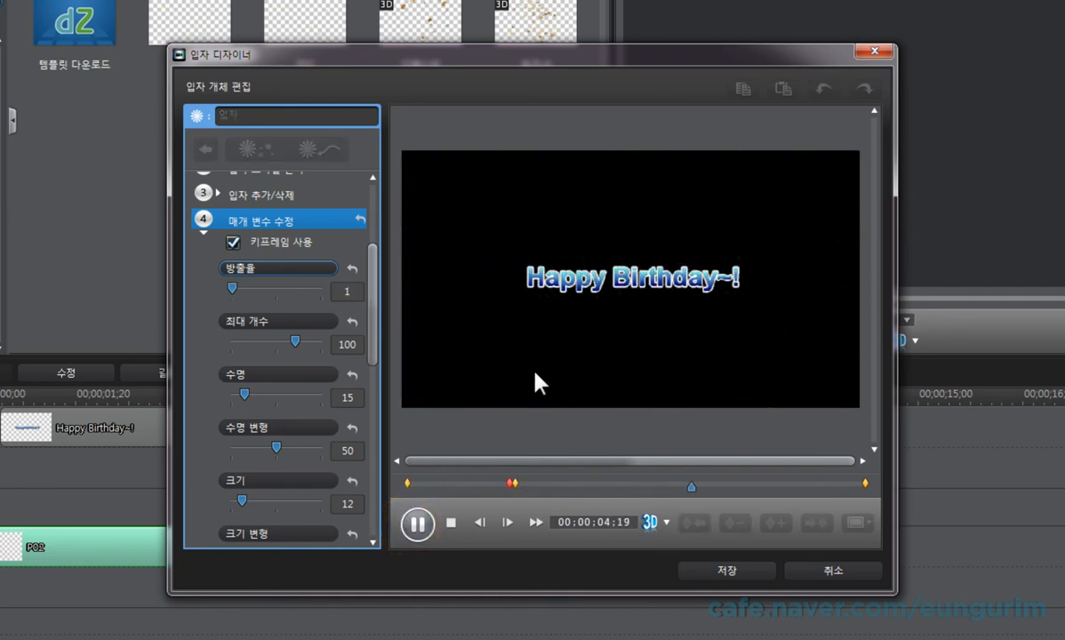
pyautogui.click(451, 523)
# - Move the two middle emission rate keyframes earlier, placing the second one at 00;00;01;14
pyautogui.click(512, 487)
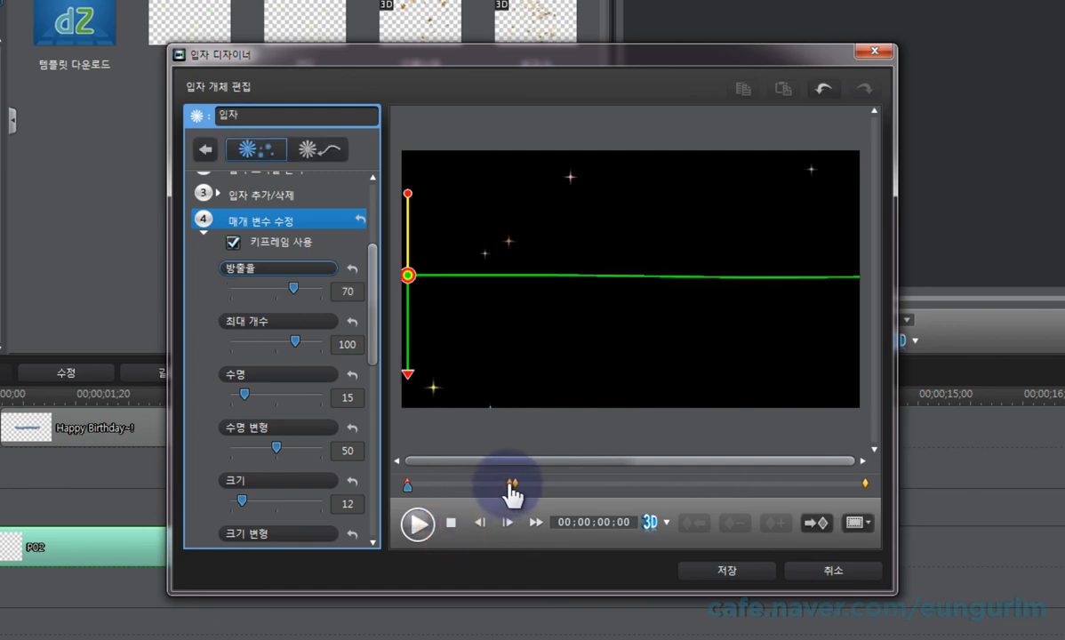
pyautogui.moveTo(512, 489); pyautogui.dragTo(494, 485)
pyautogui.click(503, 488)
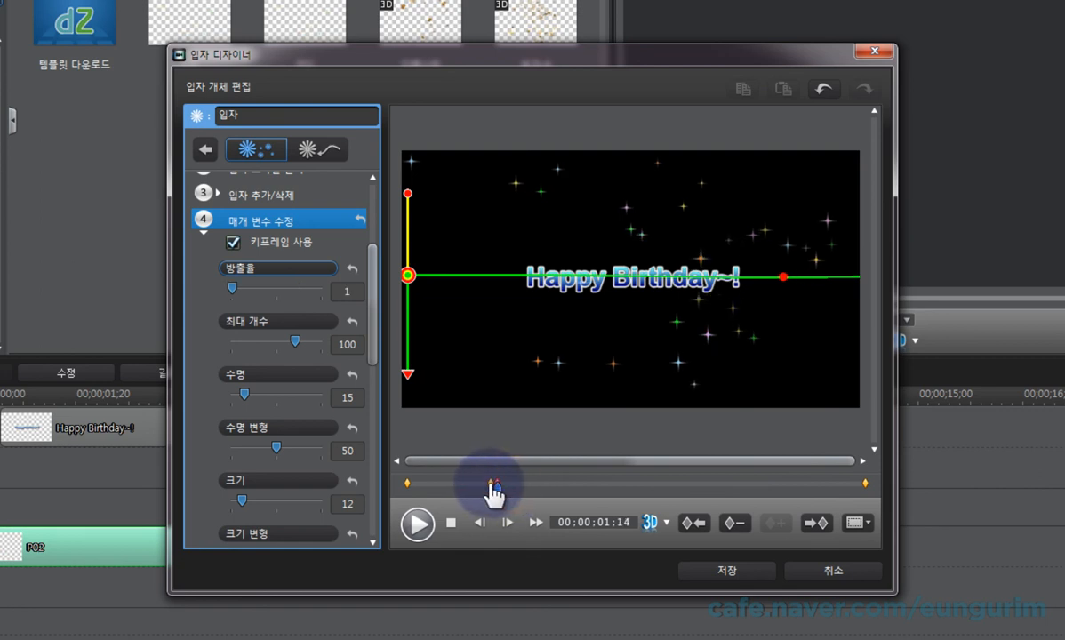
# - Play the animation from the start to check the sparkles with the shifted emission rate keyframes, and return to the beginning
pyautogui.click(449, 522)
pyautogui.click(416, 523)
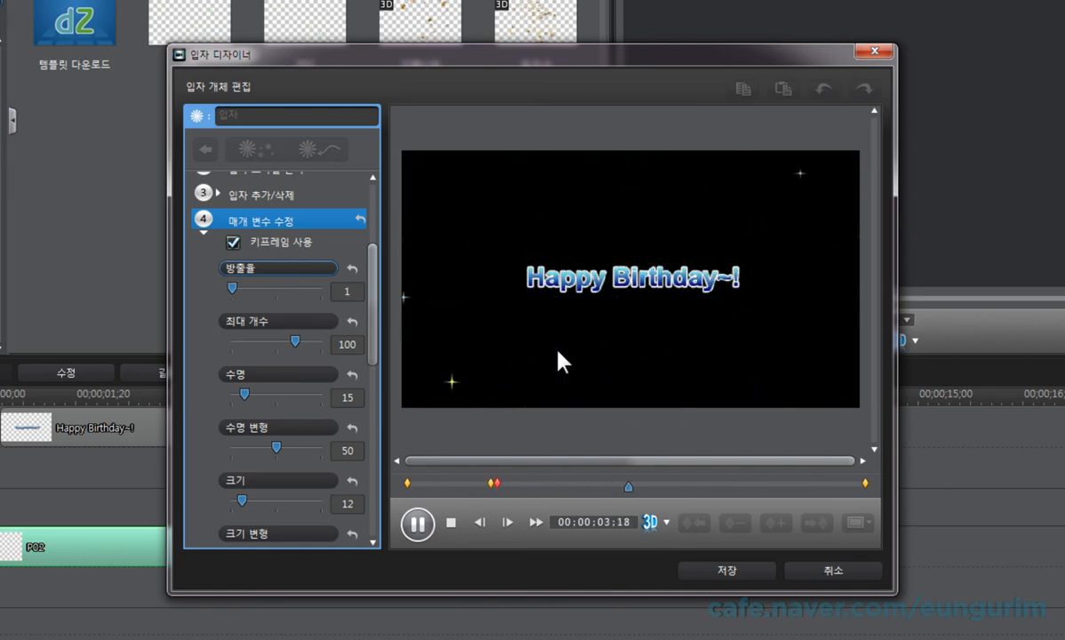
pyautogui.click(451, 523)
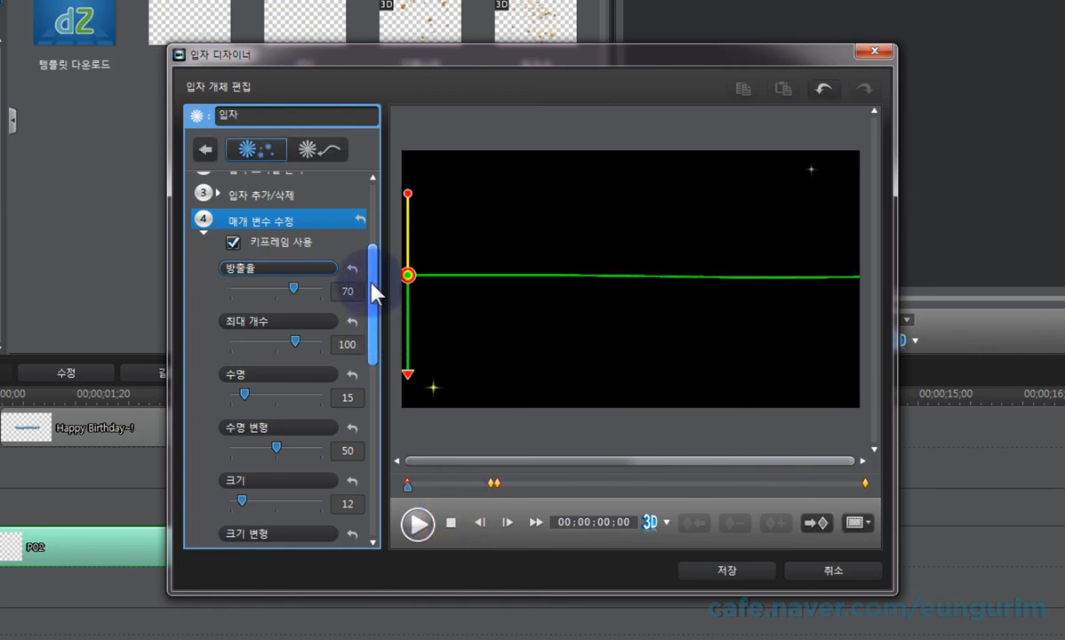
# - Add a keyframe for the particle speed (속도) parameter at 00;00;00;28, keeping its value of 20
pyautogui.moveTo(370, 267); pyautogui.dragTo(363, 329)
pyautogui.moveTo(359, 353); pyautogui.dragTo(360, 391)
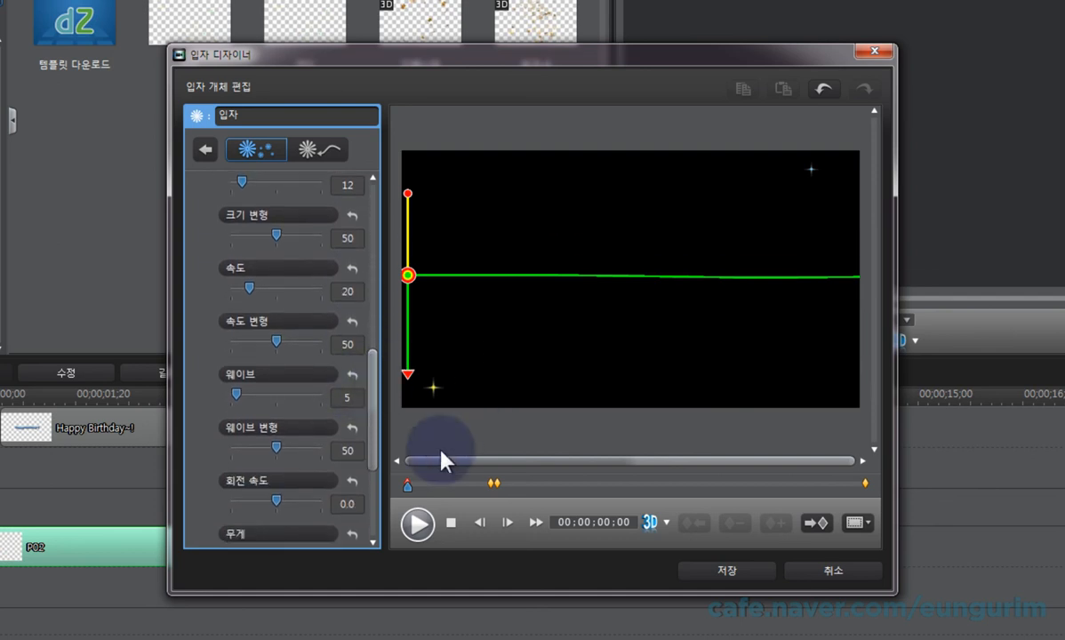
pyautogui.click(408, 486)
pyautogui.moveTo(408, 485); pyautogui.dragTo(452, 511)
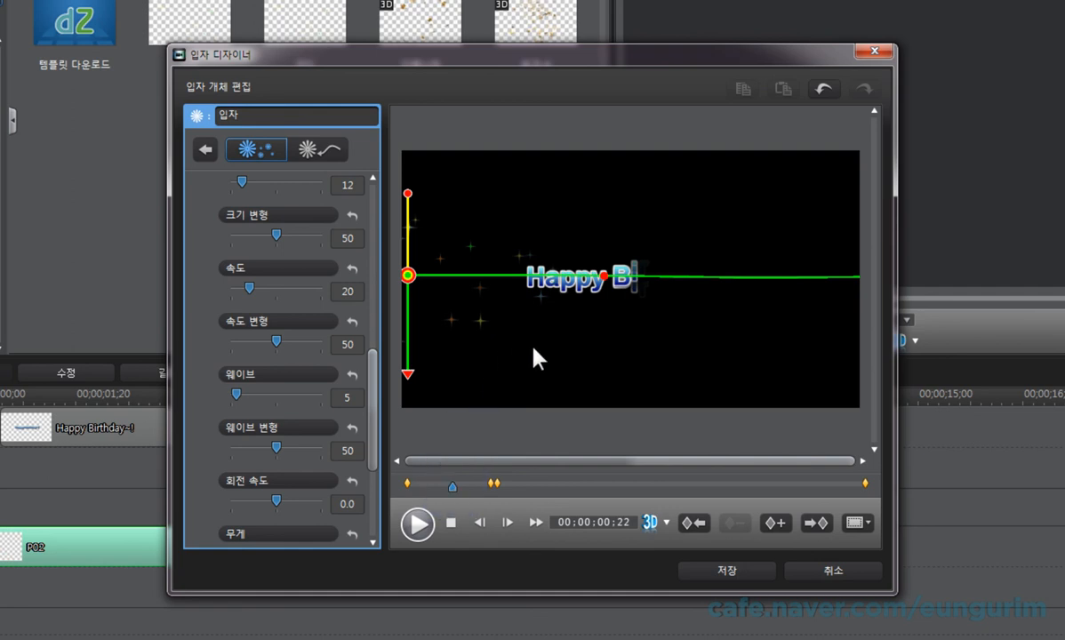
pyautogui.moveTo(367, 407); pyautogui.dragTo(372, 309)
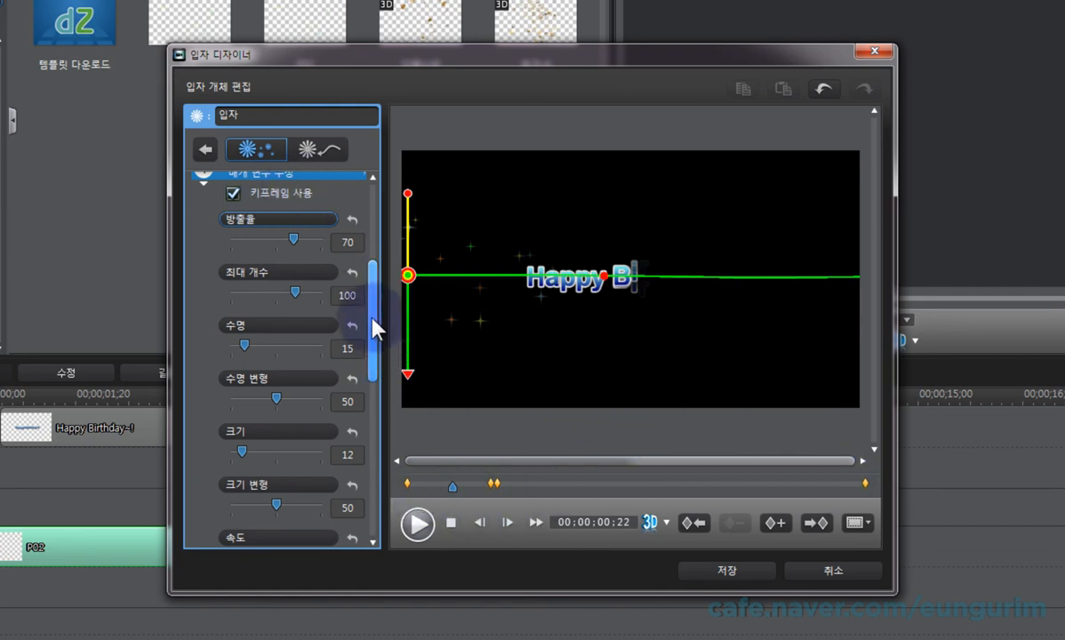
pyautogui.moveTo(372, 317); pyautogui.dragTo(375, 404)
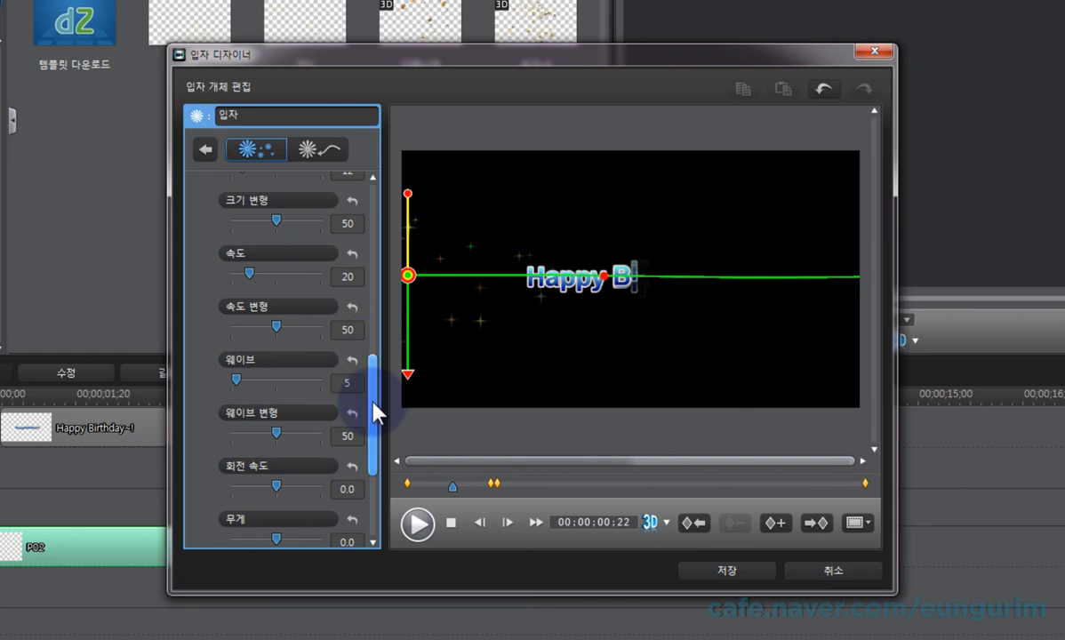
pyautogui.click(283, 255)
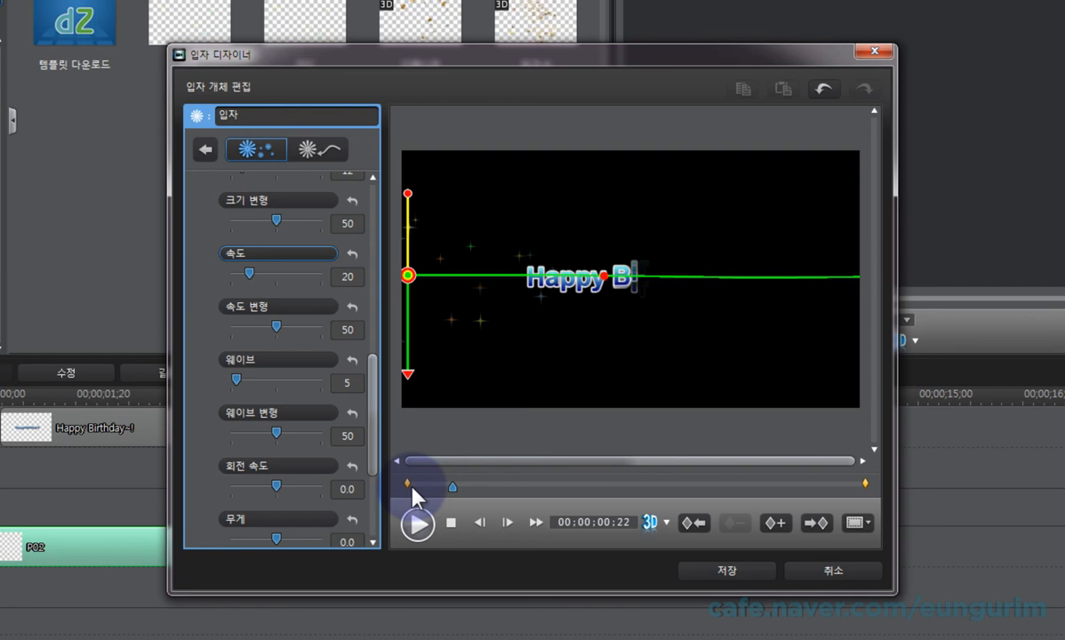
pyautogui.moveTo(453, 487); pyautogui.dragTo(464, 487)
pyautogui.click(360, 278)
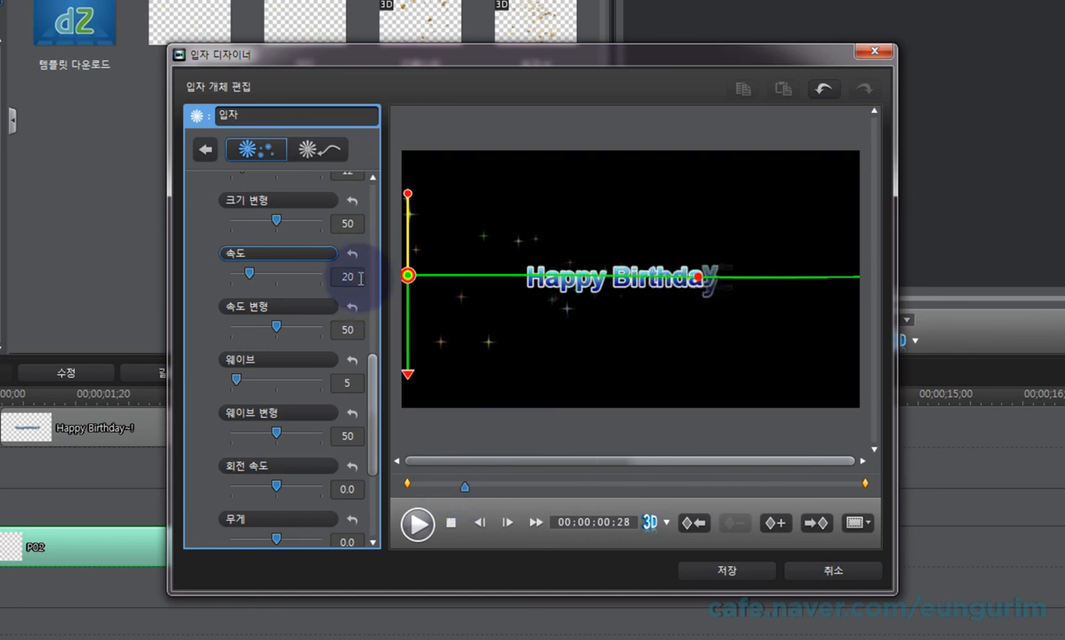
pyautogui.click(777, 524)
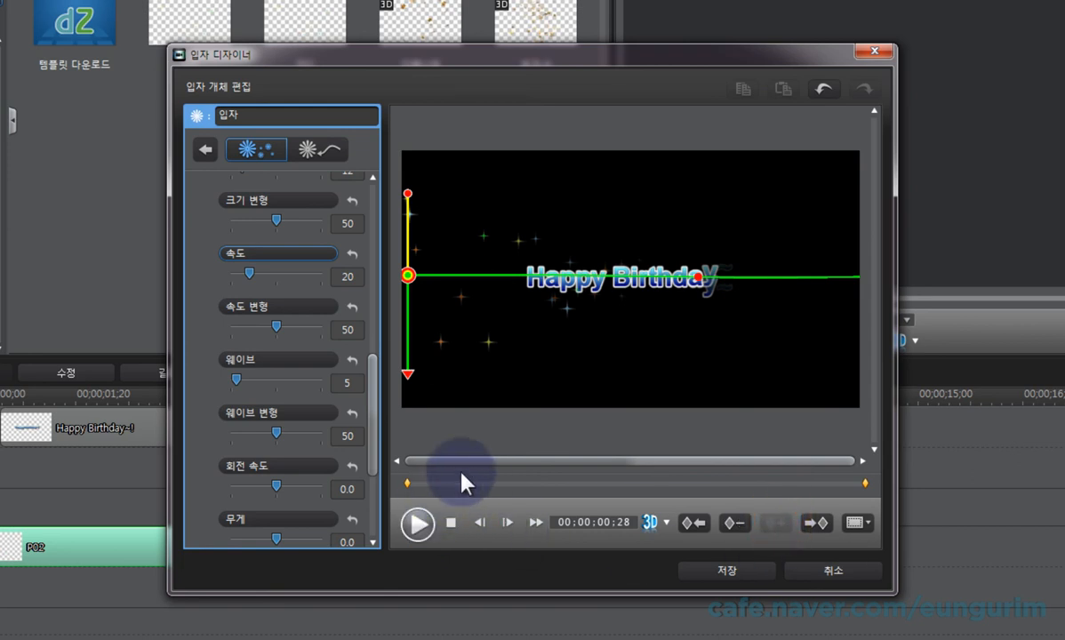
# - Add another speed (속도) keyframe at 00;00;01;02 and lower the speed there to 8
pyautogui.moveTo(467, 489); pyautogui.dragTo(475, 486)
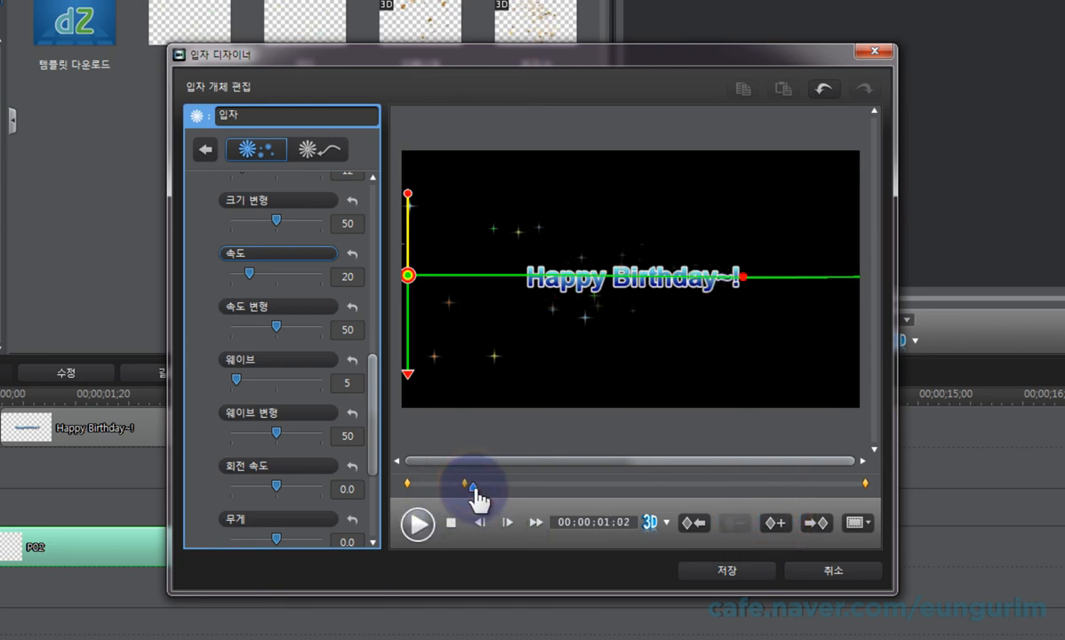
pyautogui.click(472, 490)
pyautogui.click(775, 524)
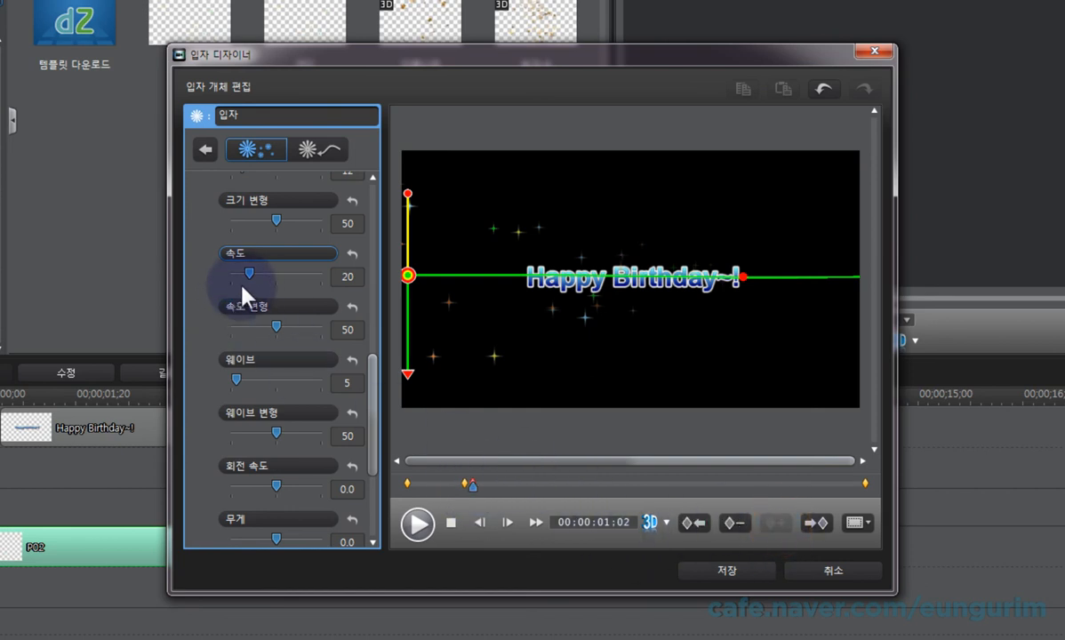
pyautogui.moveTo(250, 274); pyautogui.dragTo(239, 275)
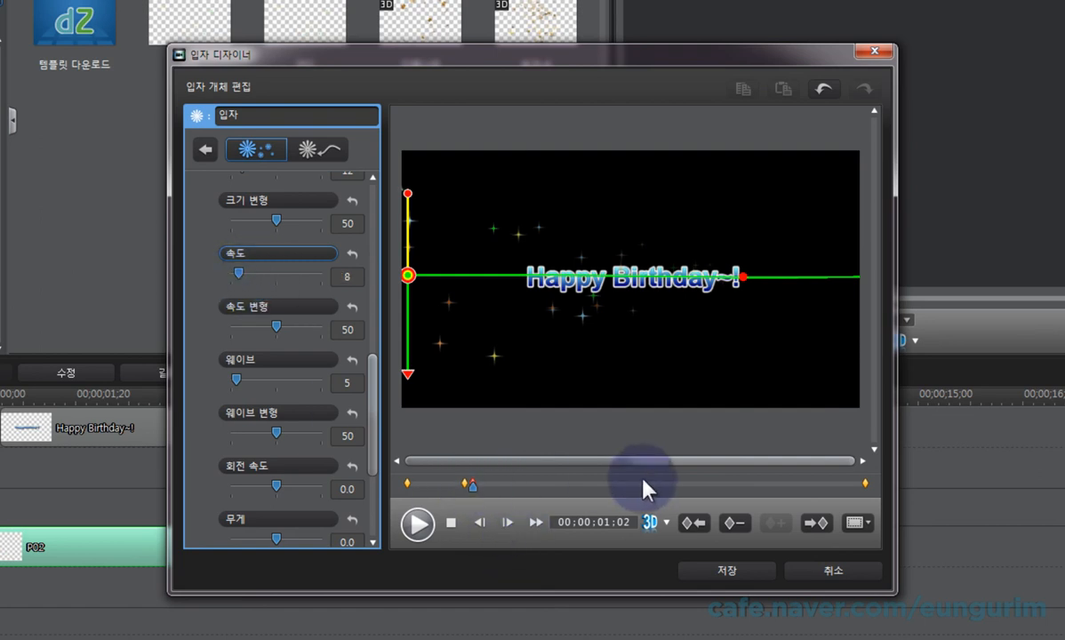
# - Set the speed (속도) at the last keyframe, at 00;00;07;14, to 8
pyautogui.click(815, 522)
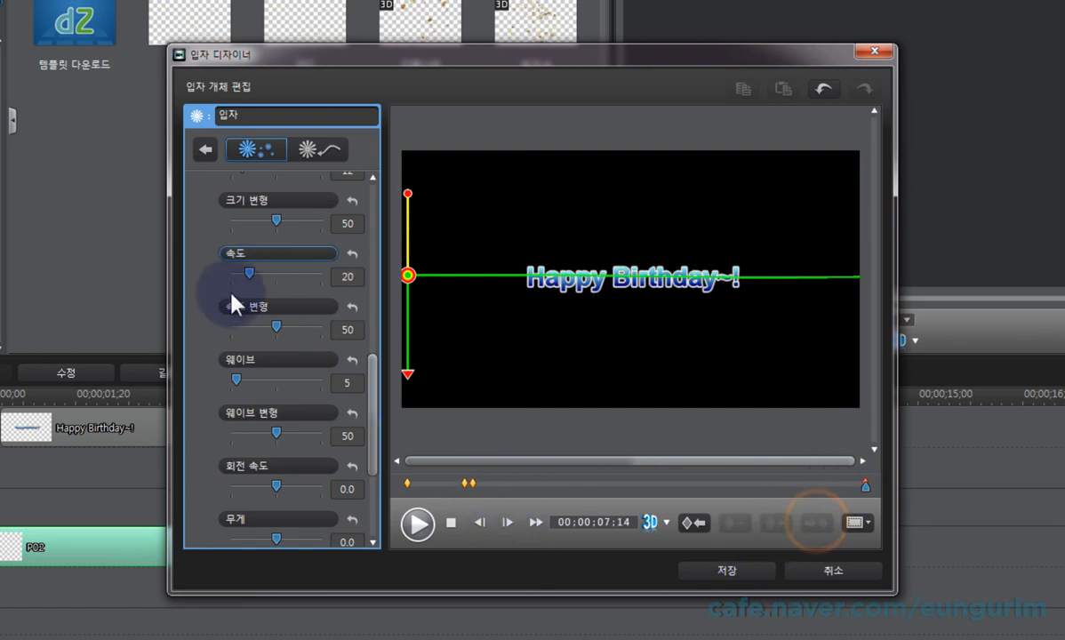
pyautogui.click(353, 279)
pyautogui.write('8')
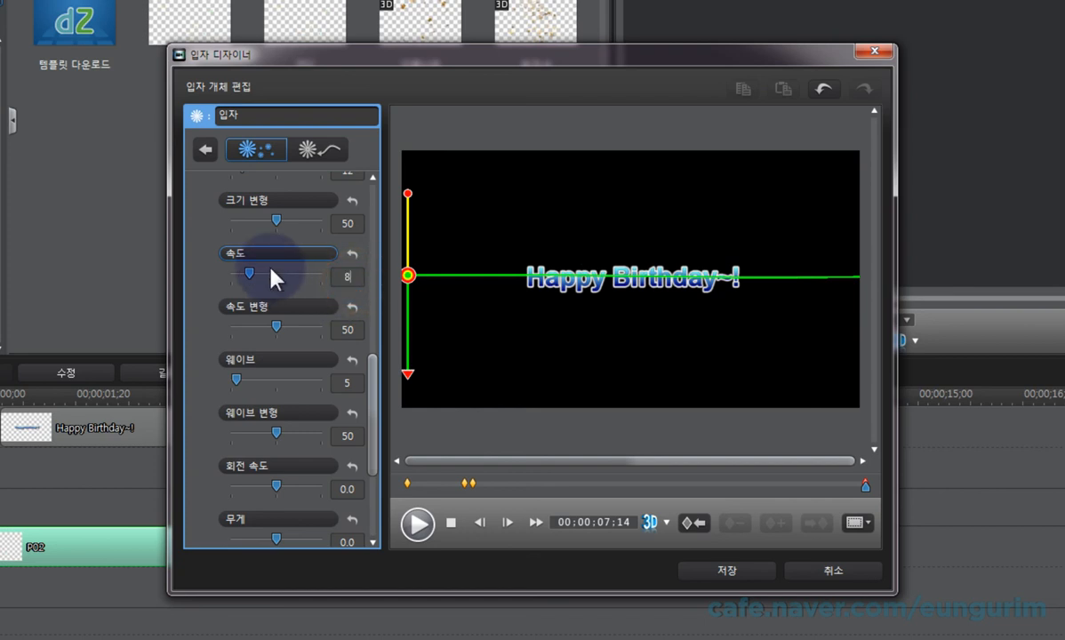
# - Play the animation twice from the start to check how the sparkles slow down, and return to the beginning
pyautogui.click(450, 523)
pyautogui.click(418, 522)
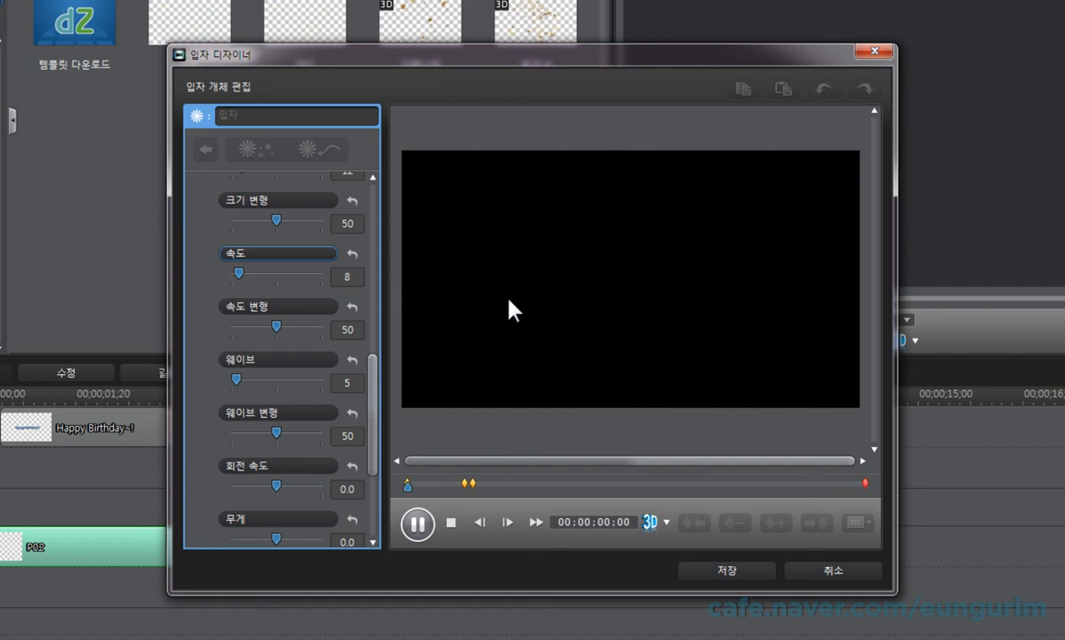
pyautogui.press('Left')
pyautogui.press('Left')
pyautogui.press('Left')
pyautogui.press('Left')
pyautogui.press('Left')
pyautogui.press('Left')
pyautogui.press('Left')
pyautogui.press('Left')
pyautogui.press('Left')
pyautogui.press('Left')
pyautogui.press('Left')
pyautogui.press('Left')
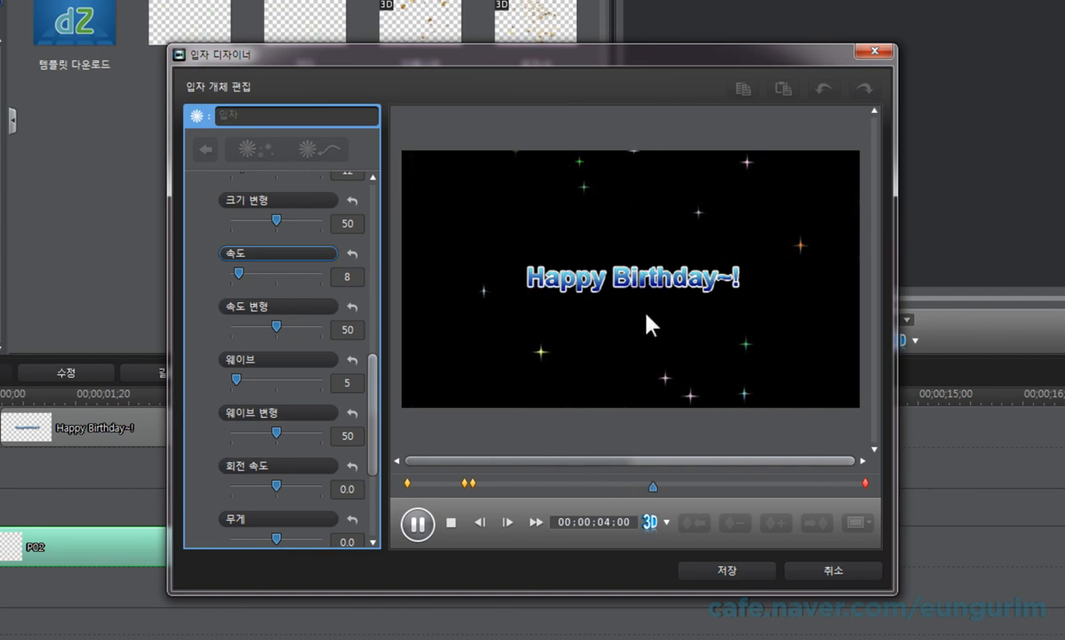
pyautogui.click(511, 489)
pyautogui.click(451, 523)
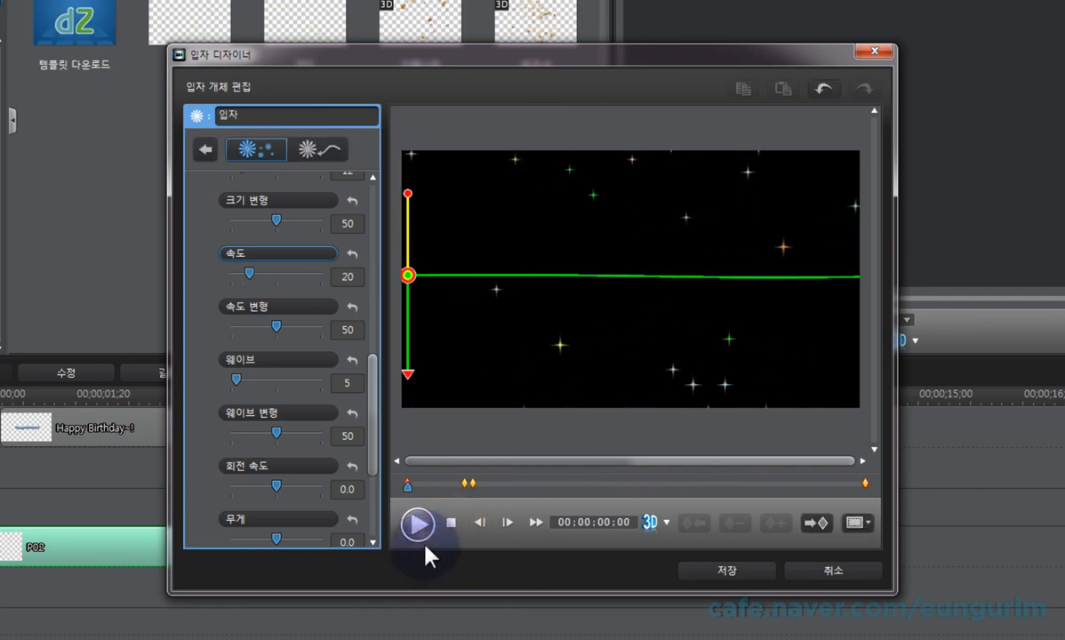
pyautogui.click(420, 526)
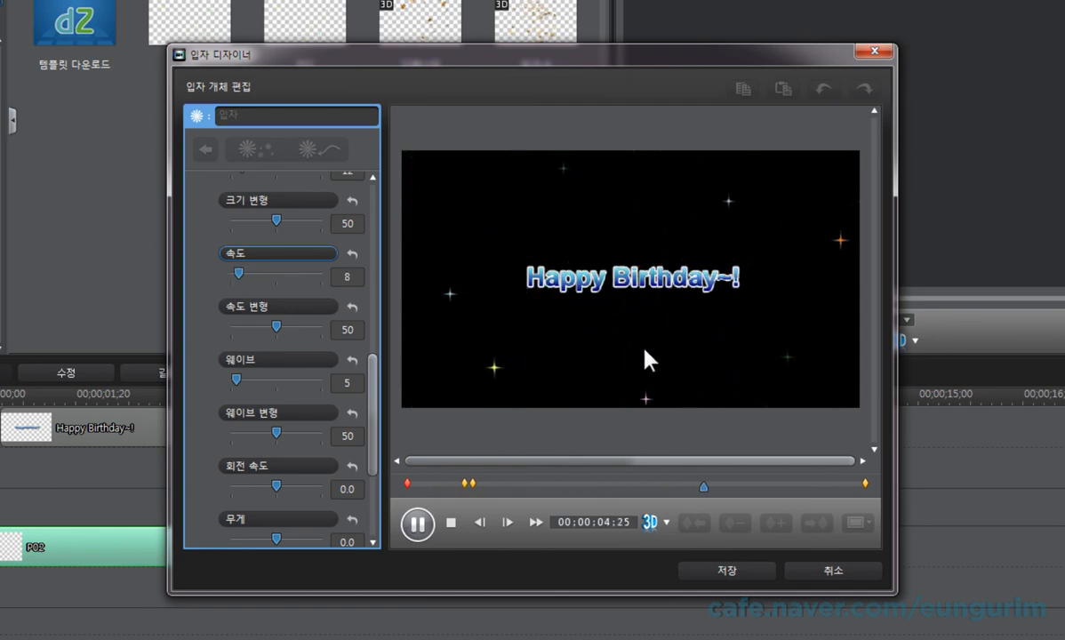
pyautogui.click(451, 523)
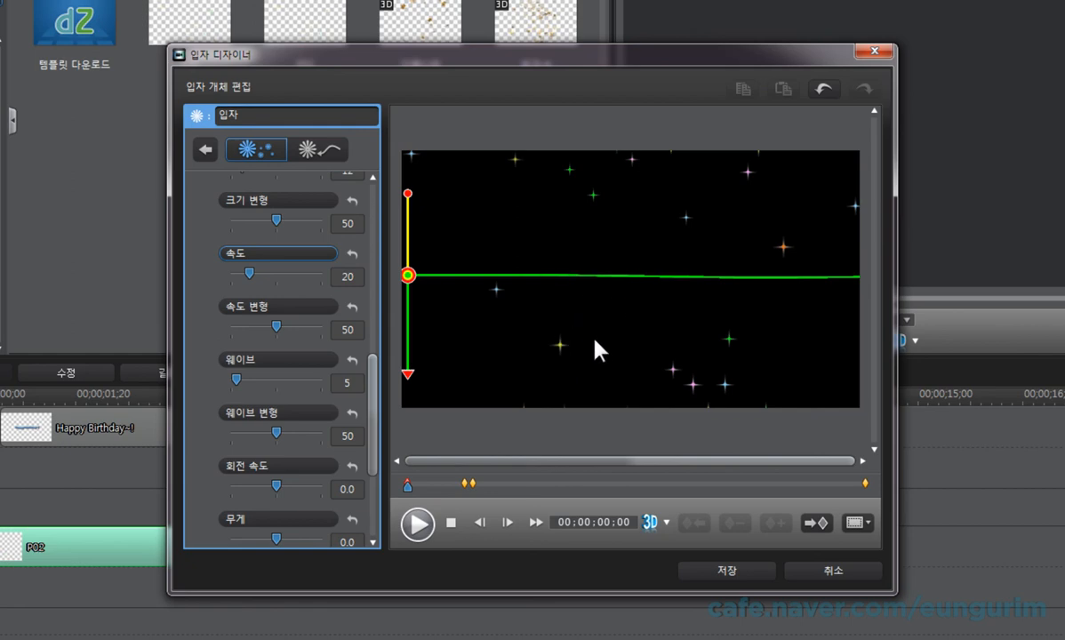
# - Save the particle changes, switch the preview to movie mode (동영상) and play the whole project from the start
pyautogui.click(721, 576)
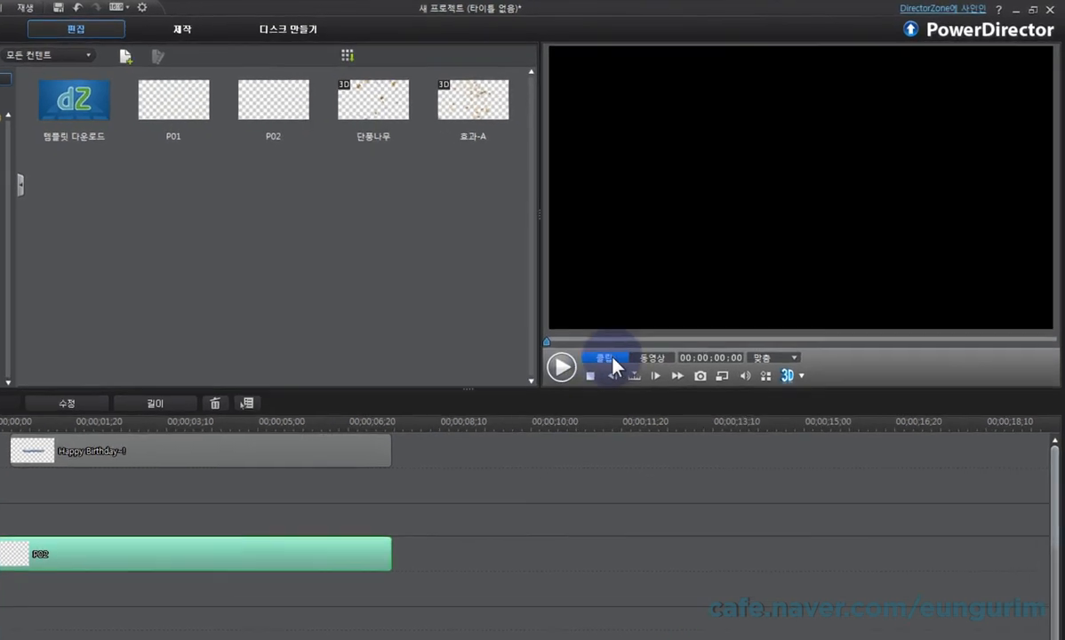
pyautogui.click(694, 320)
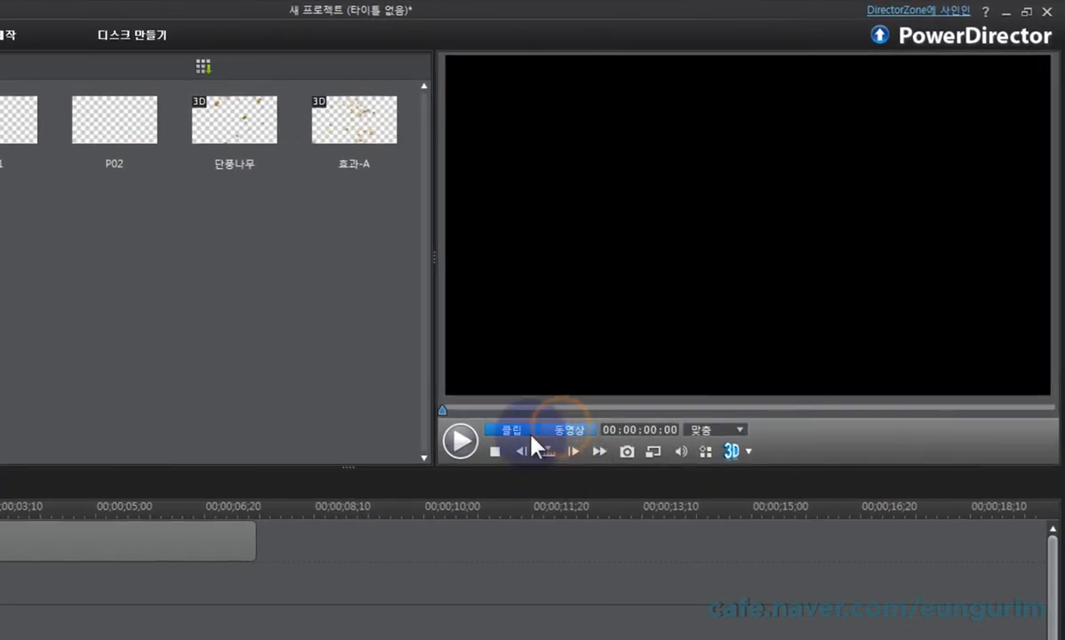
pyautogui.click(496, 451)
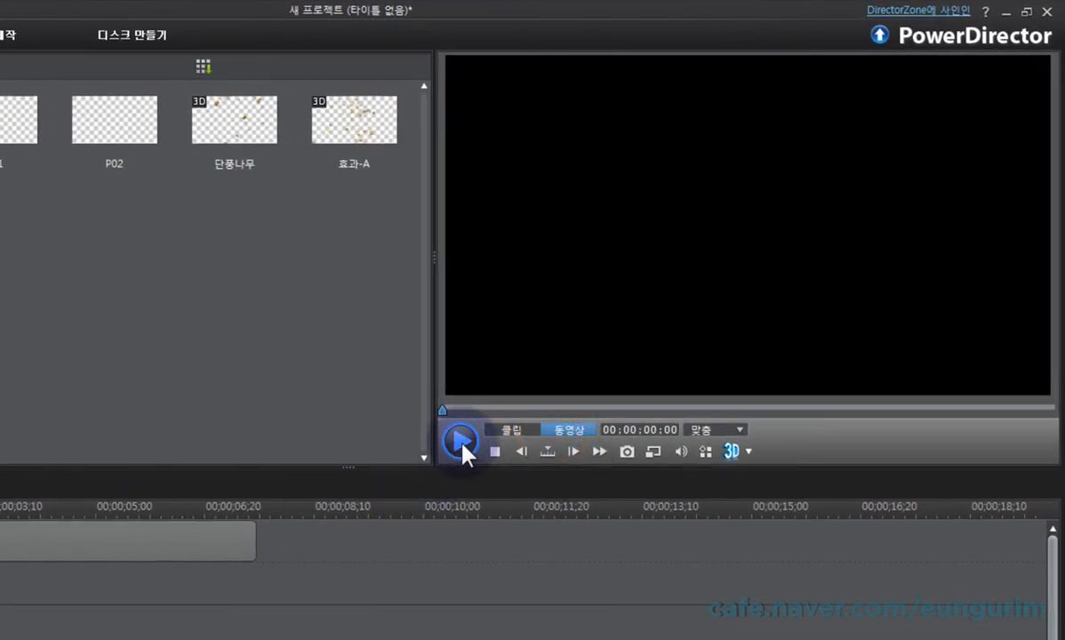
pyautogui.click(461, 441)
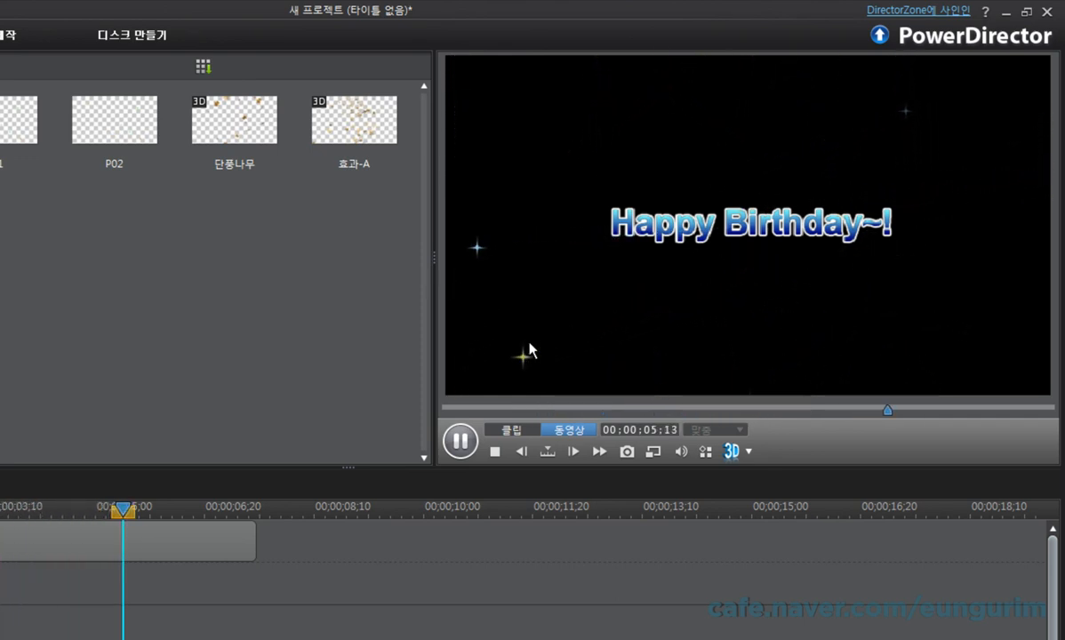
pyautogui.click(495, 452)
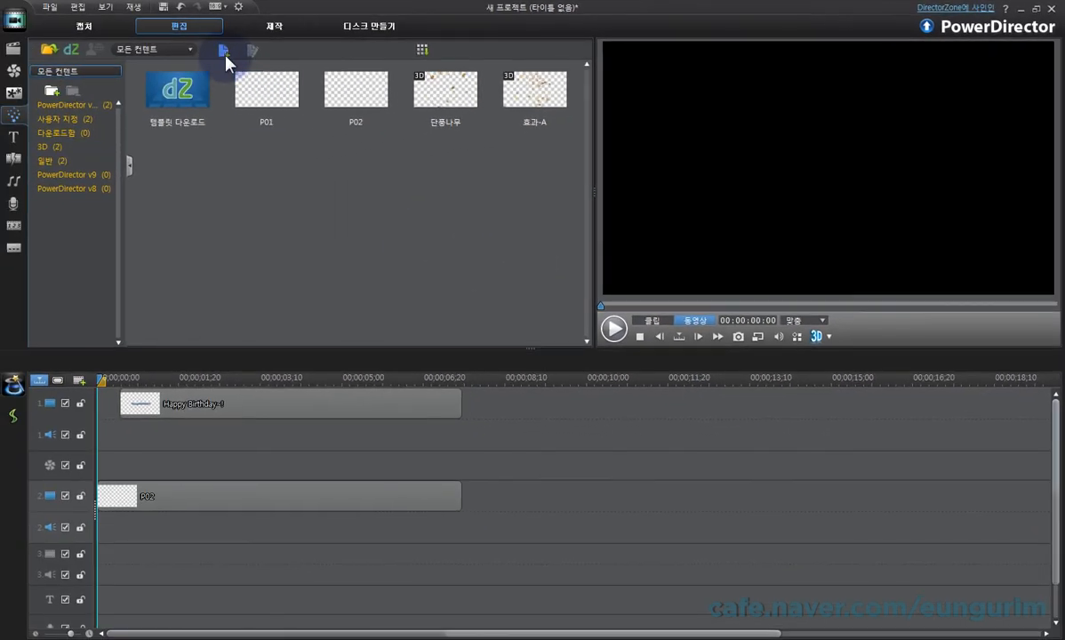
# - Create a new particle template with a point-emission particle object and widen its emission spread to all directions
pyautogui.click(224, 51)
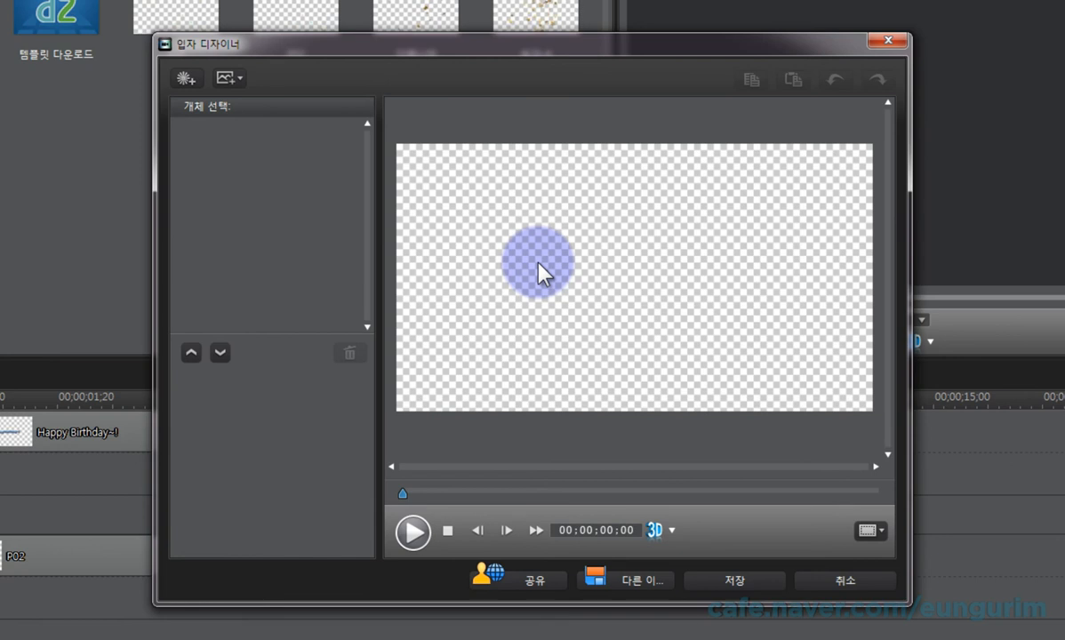
pyautogui.click(186, 78)
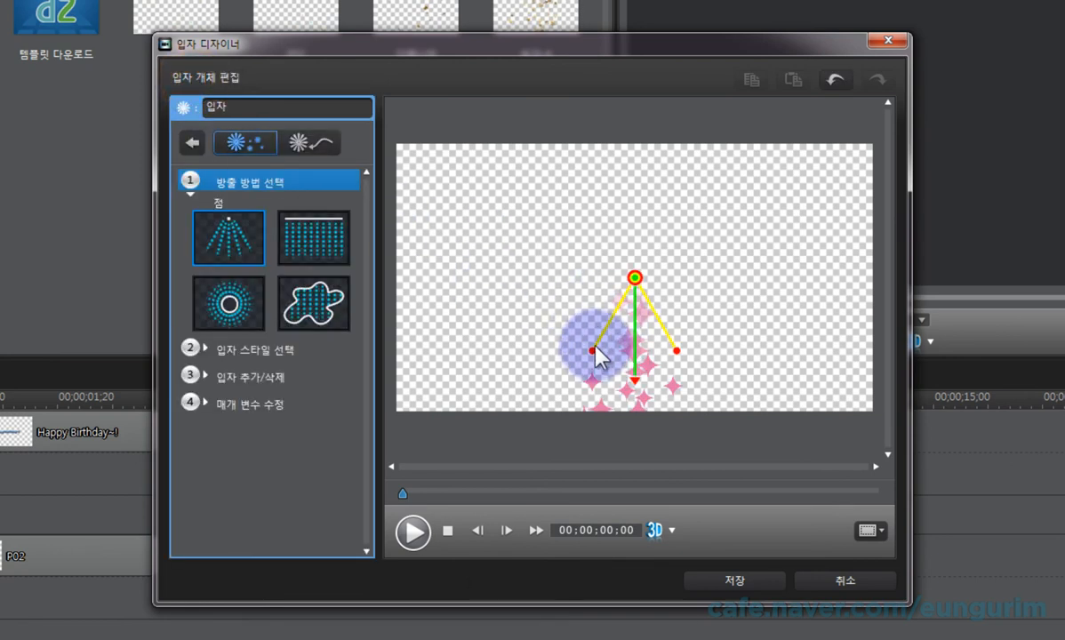
pyautogui.moveTo(596, 352); pyautogui.dragTo(637, 194)
# - Insert a baby photo from the 승주영상(일상) folder as a custom particle image (사용자 지정 이미지 삽입)
pyautogui.click(300, 384)
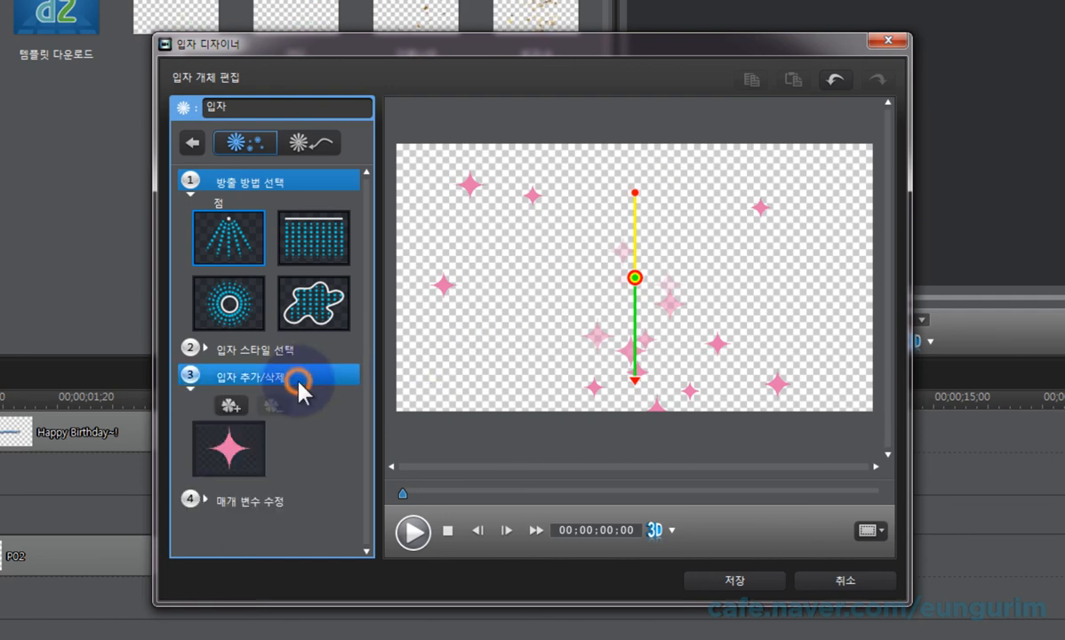
pyautogui.click(233, 409)
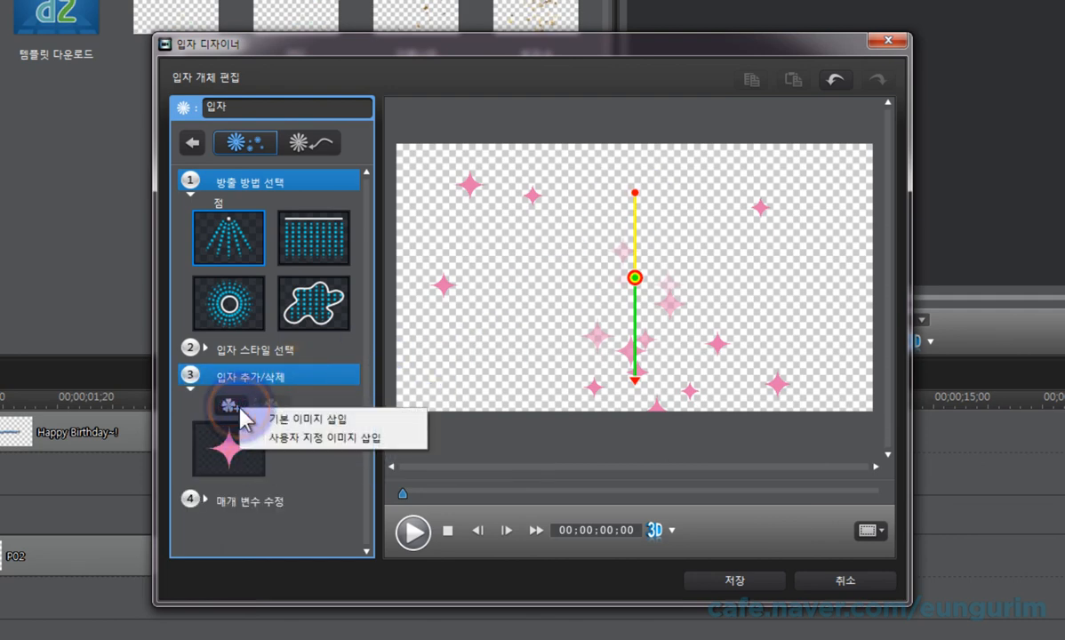
pyautogui.click(399, 439)
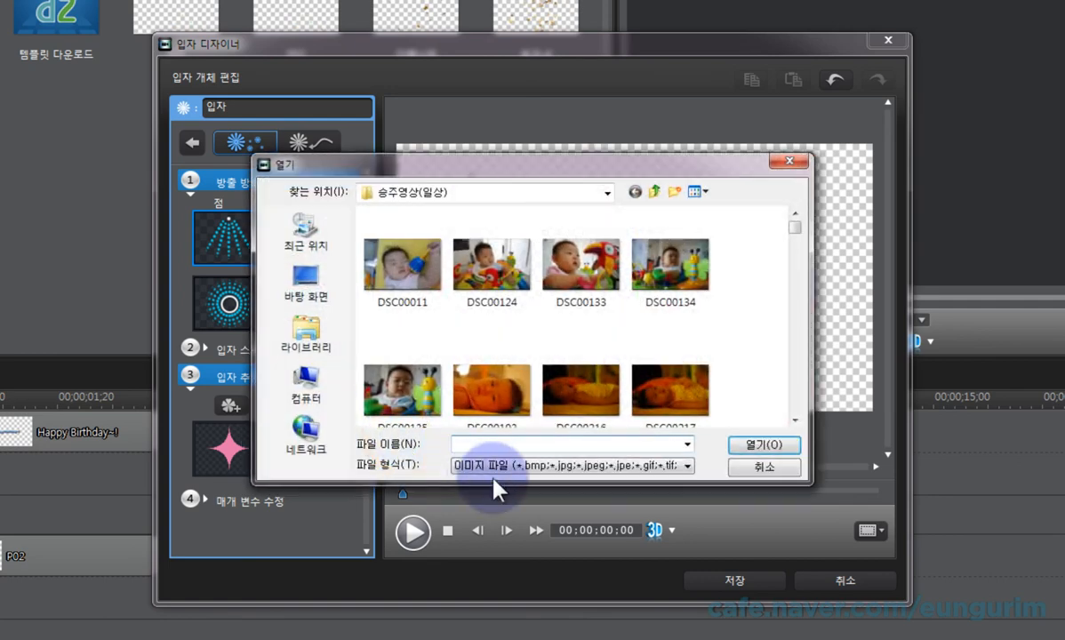
pyautogui.moveTo(794, 230); pyautogui.dragTo(788, 259)
pyautogui.doubleClick(580, 242)
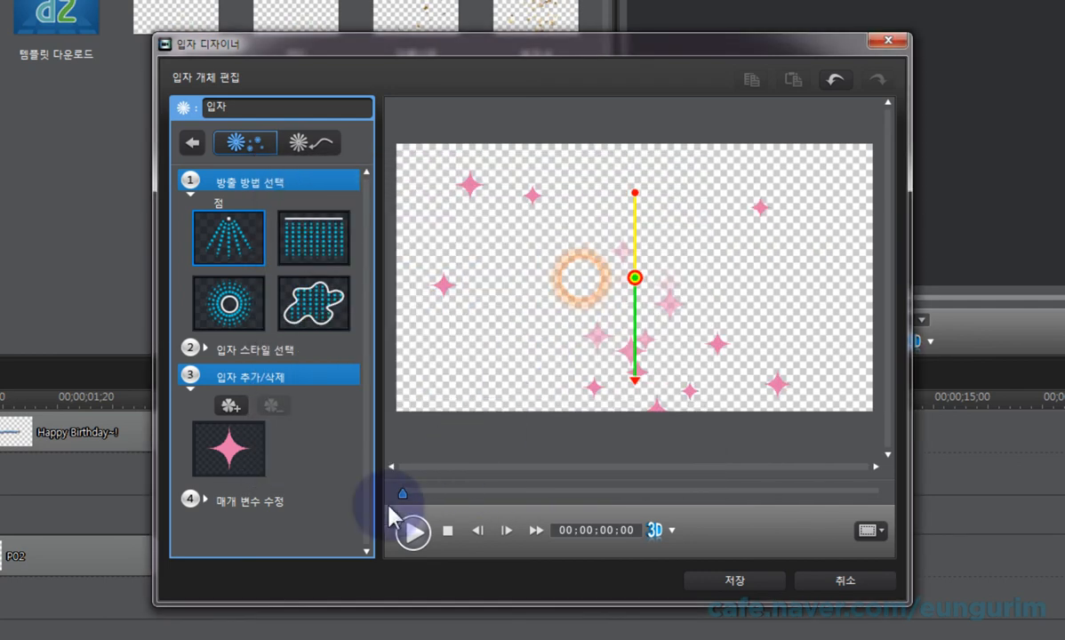
# - Delete the default pink star from the particle images so that only the inserted photo is emitted
pyautogui.click(251, 452)
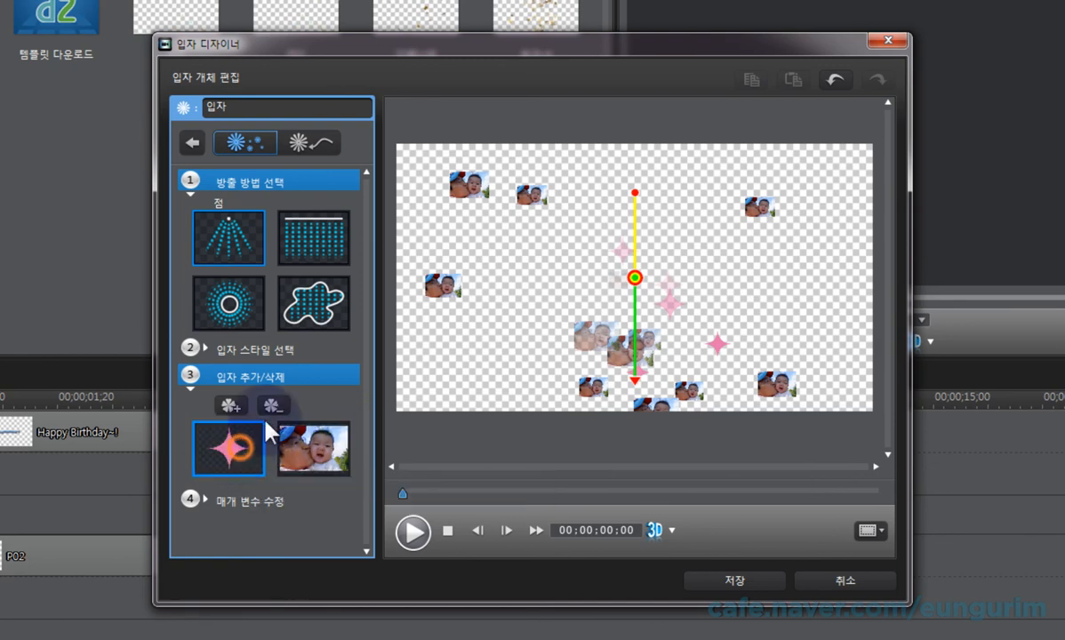
pyautogui.click(273, 405)
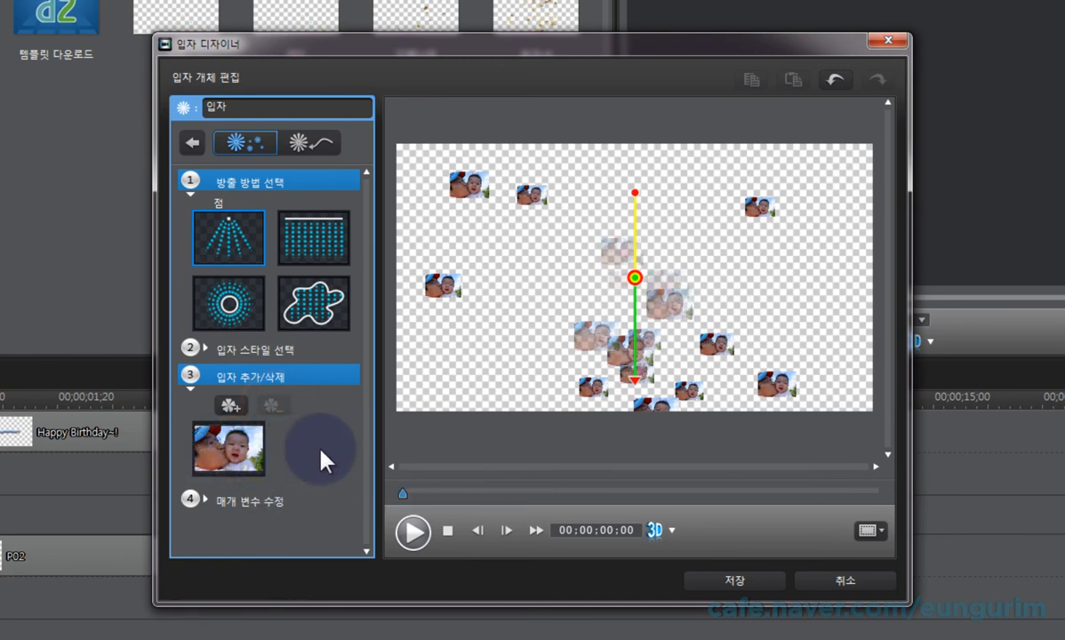
pyautogui.click(229, 405)
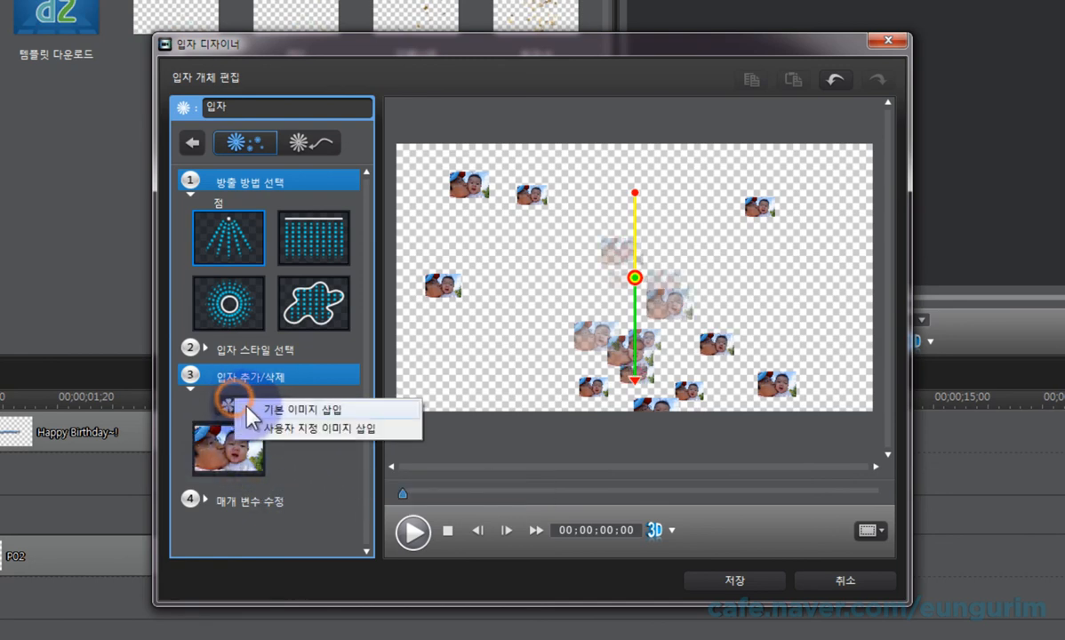
pyautogui.click(266, 433)
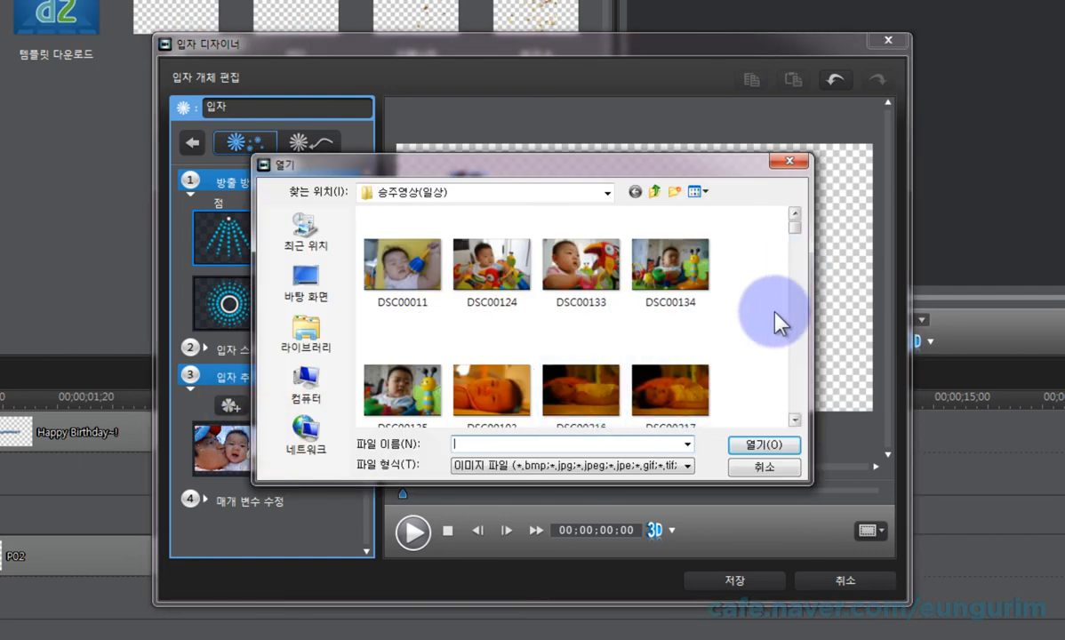
pyautogui.scroll(-5, 722, 343)
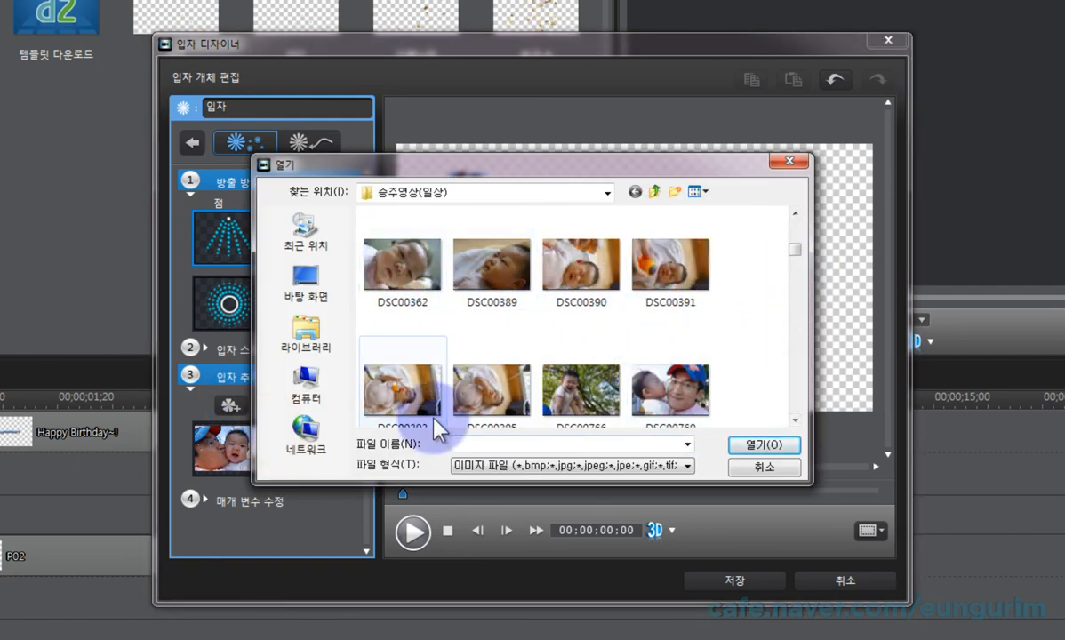
pyautogui.scroll(-2, 498, 391)
pyautogui.doubleClick(504, 394)
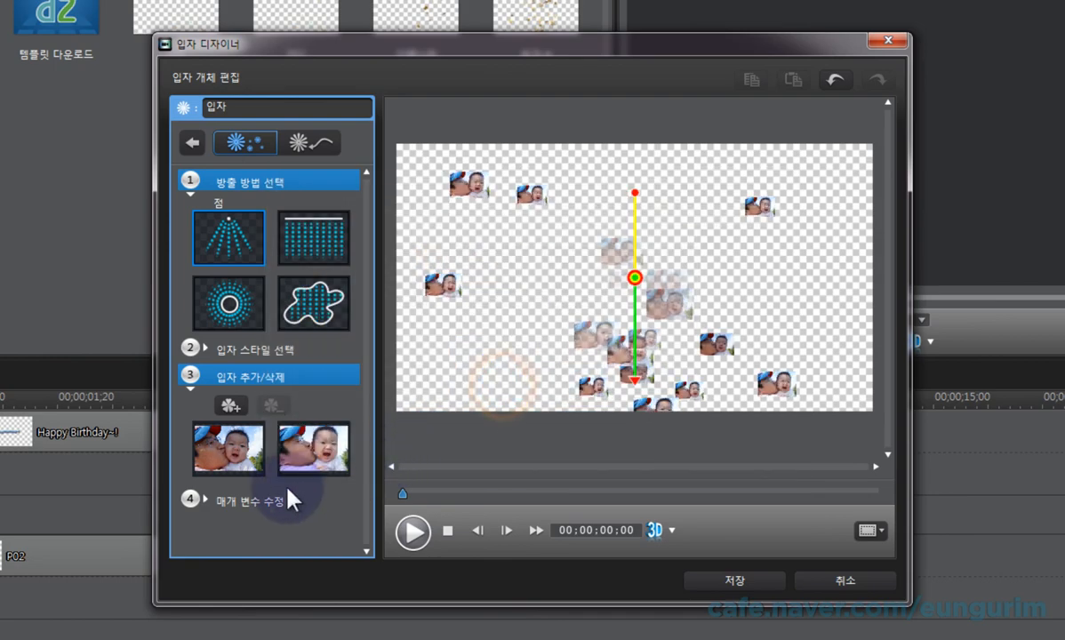
pyautogui.click(270, 406)
# - Insert the photo of a person in orange on green grass from the 승주영상(일상) folder as a custom particle image
pyautogui.click(229, 405)
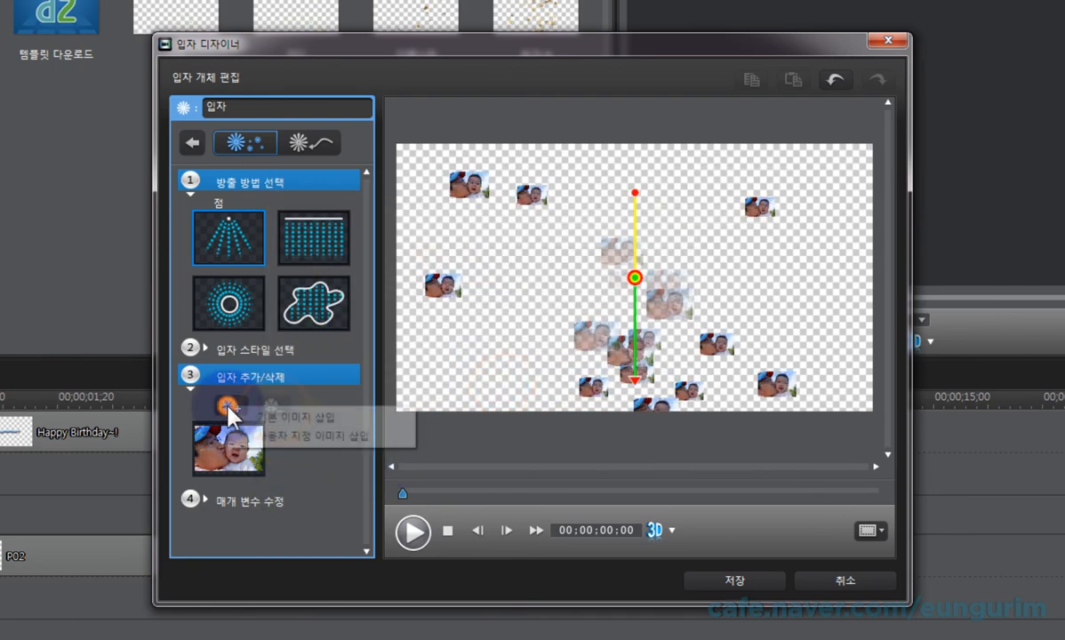
pyautogui.click(279, 433)
pyautogui.scroll(-10, 750, 349)
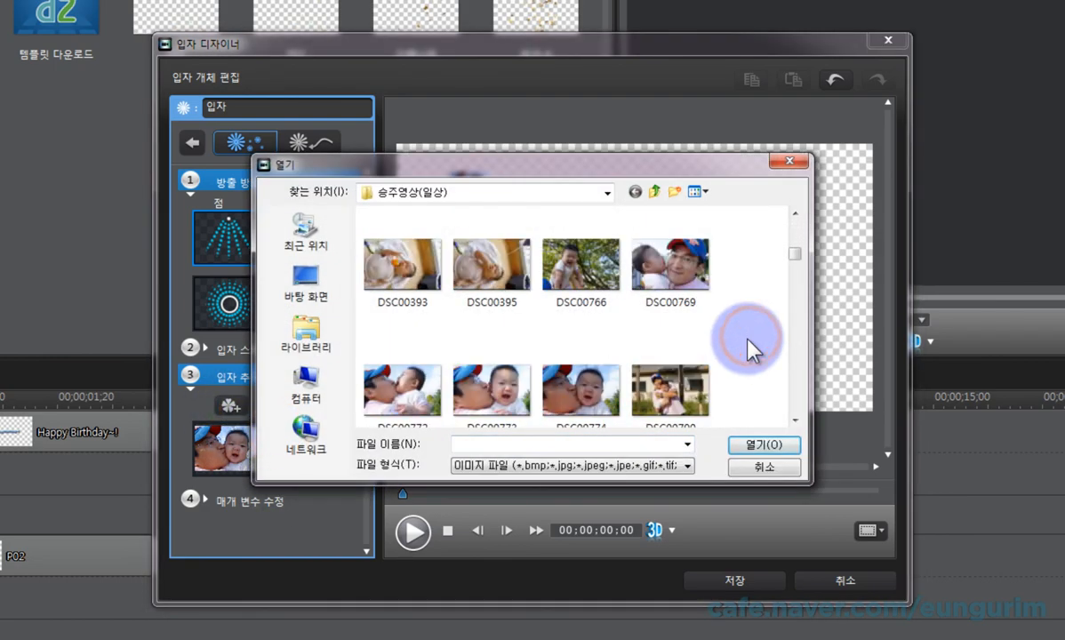
pyautogui.doubleClick(662, 271)
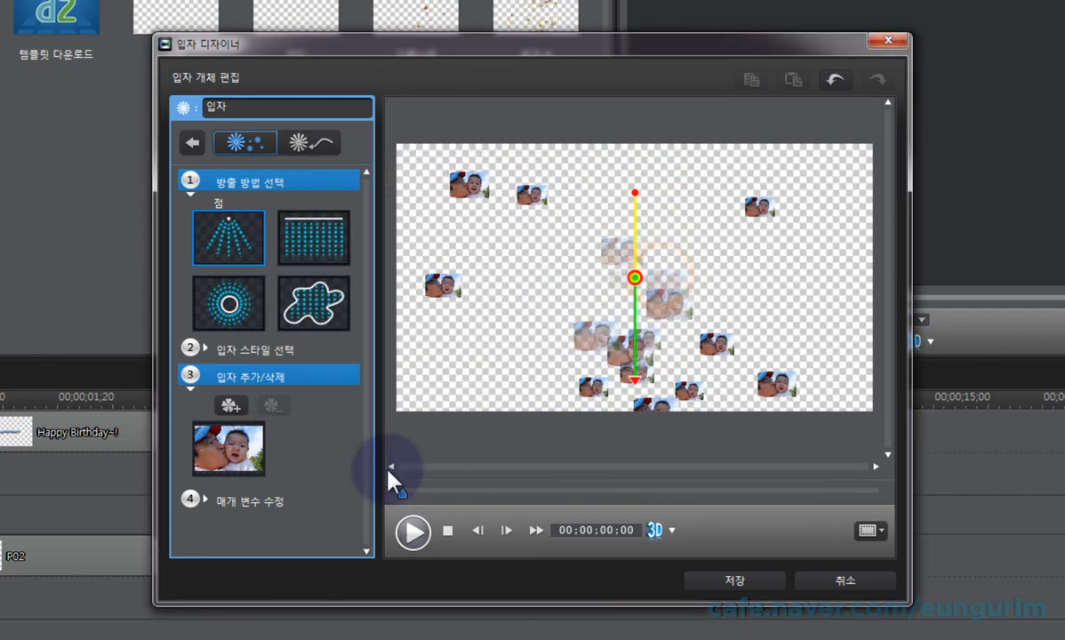
# - Add photo DSC01340 from the 승주영상(일상) folder as another custom particle image
pyautogui.click(229, 405)
pyautogui.click(278, 441)
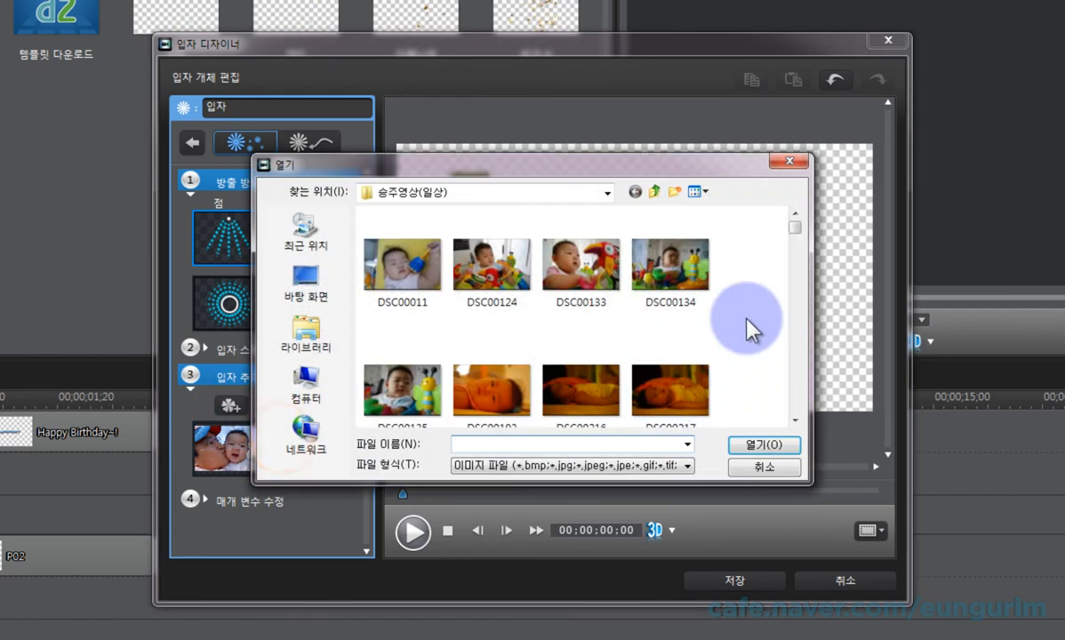
pyautogui.scroll(-8, 745, 365)
pyautogui.scroll(-5, 742, 360)
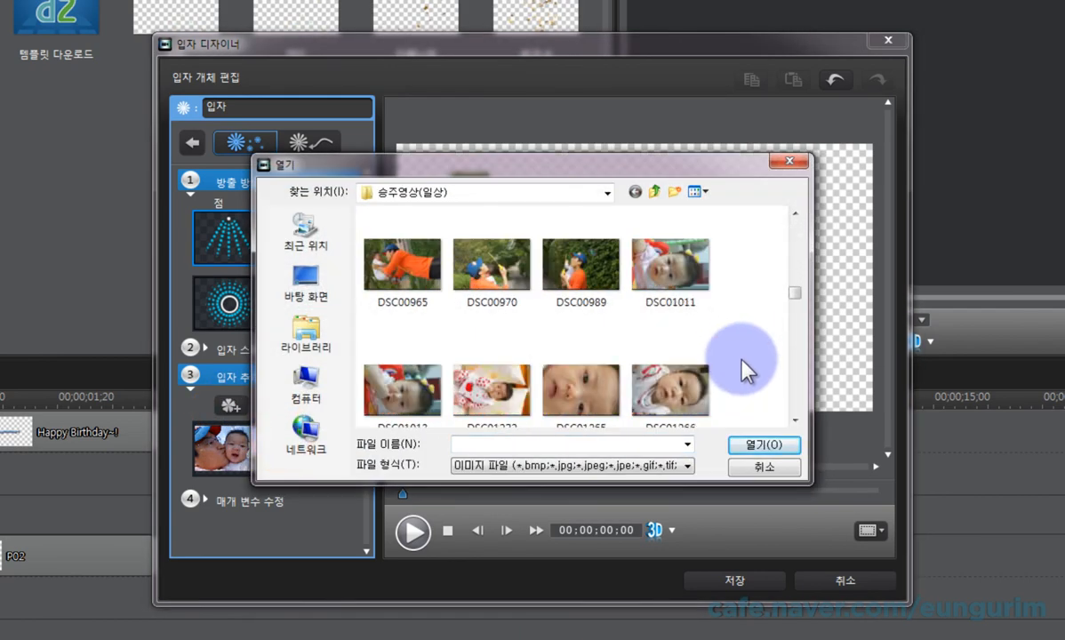
pyautogui.scroll(-5, 742, 360)
pyautogui.doubleClick(662, 260)
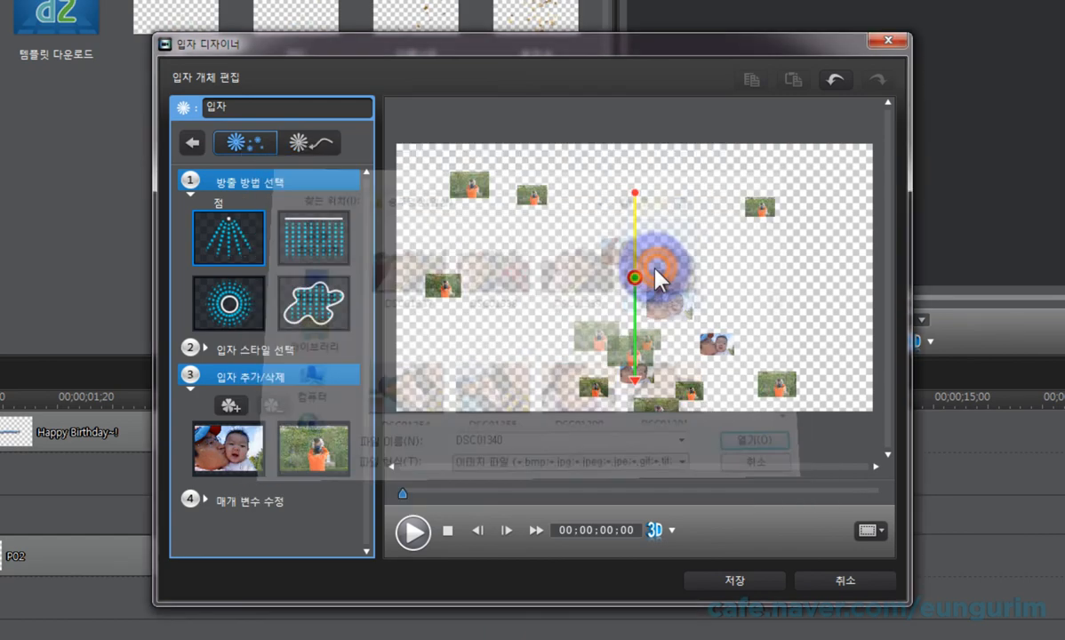
# - Add a close-up photo of the baby's face from the same folder as a further custom particle image
pyautogui.click(230, 408)
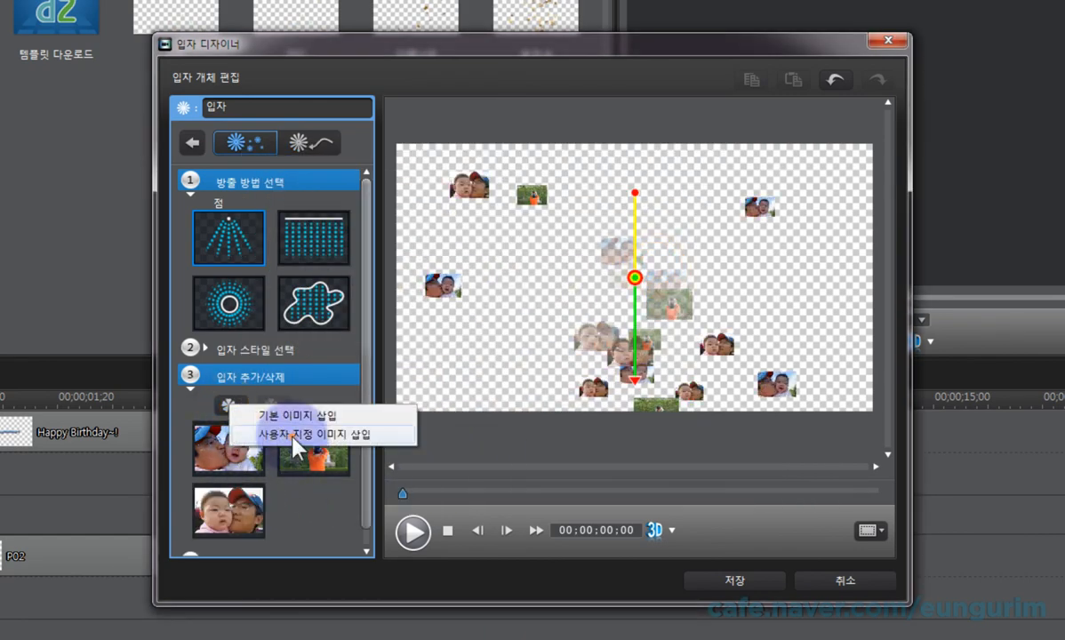
pyautogui.click(283, 430)
pyautogui.scroll(-10, 752, 353)
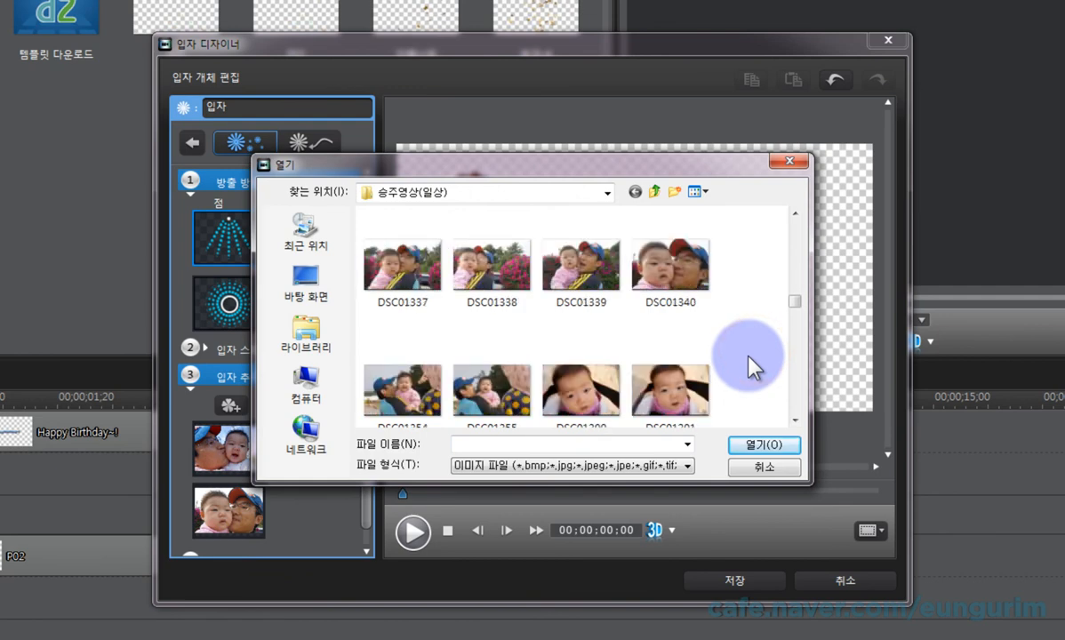
pyautogui.doubleClick(573, 392)
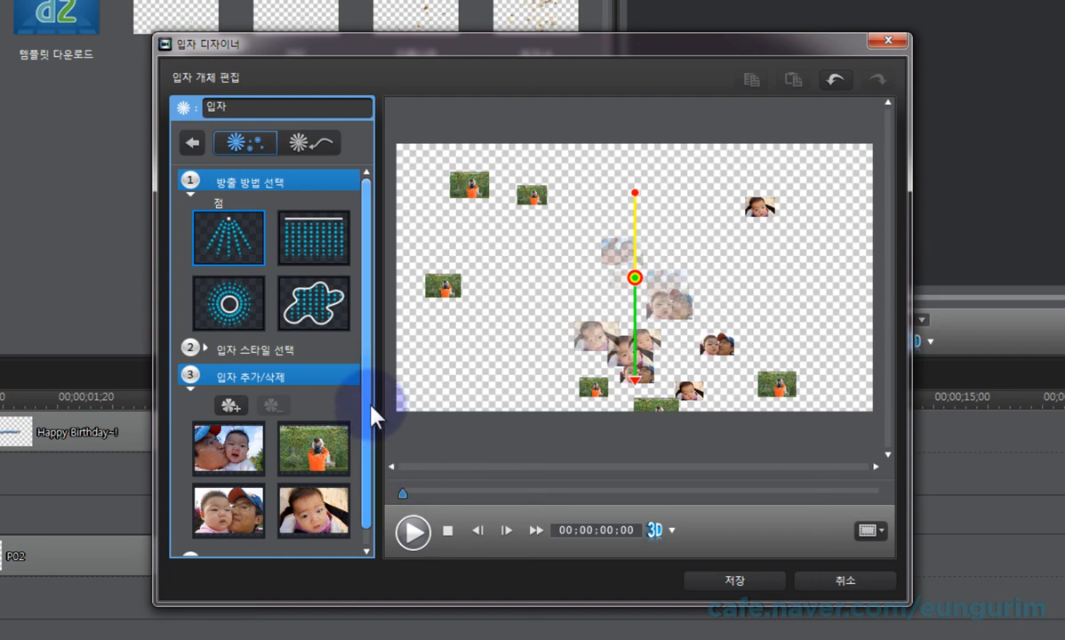
# - Set the particle's emission rate (방출률) to 12 and its speed (속도) to 7 in the parameter settings (매개 변수 수정)
pyautogui.moveTo(368, 400); pyautogui.dragTo(333, 434)
pyautogui.click(288, 542)
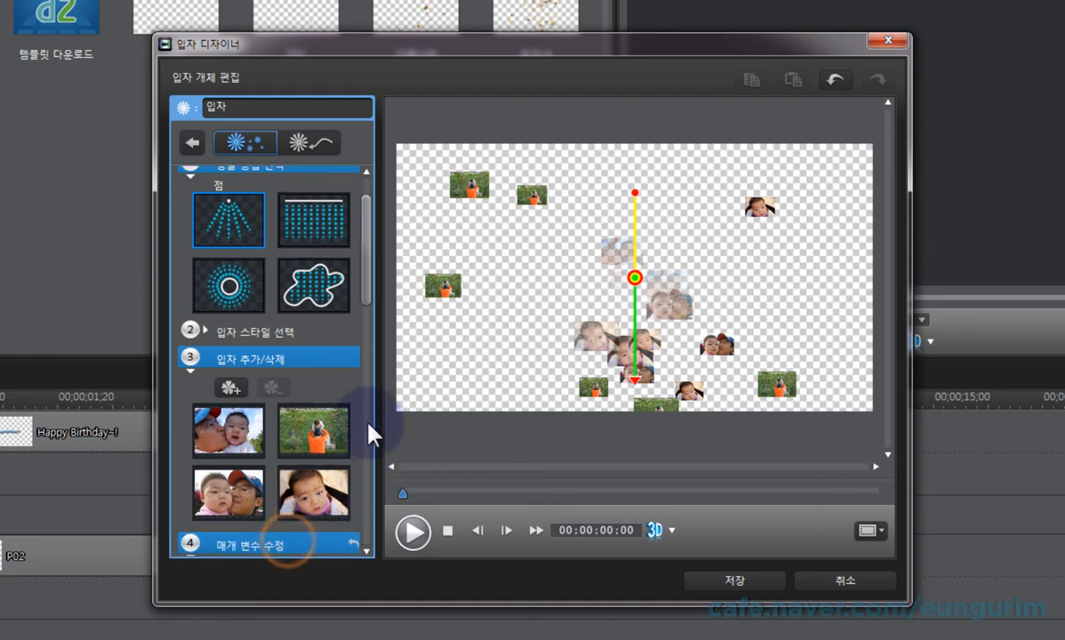
pyautogui.moveTo(368, 292); pyautogui.dragTo(365, 382)
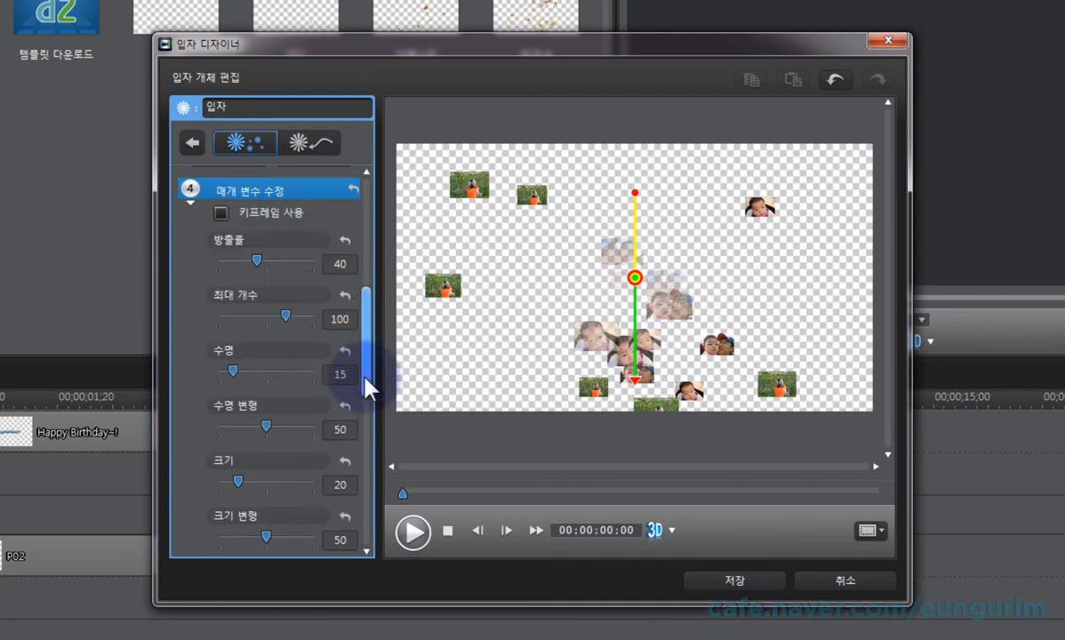
pyautogui.moveTo(257, 259); pyautogui.dragTo(232, 262)
pyautogui.scroll(-4, 360, 369)
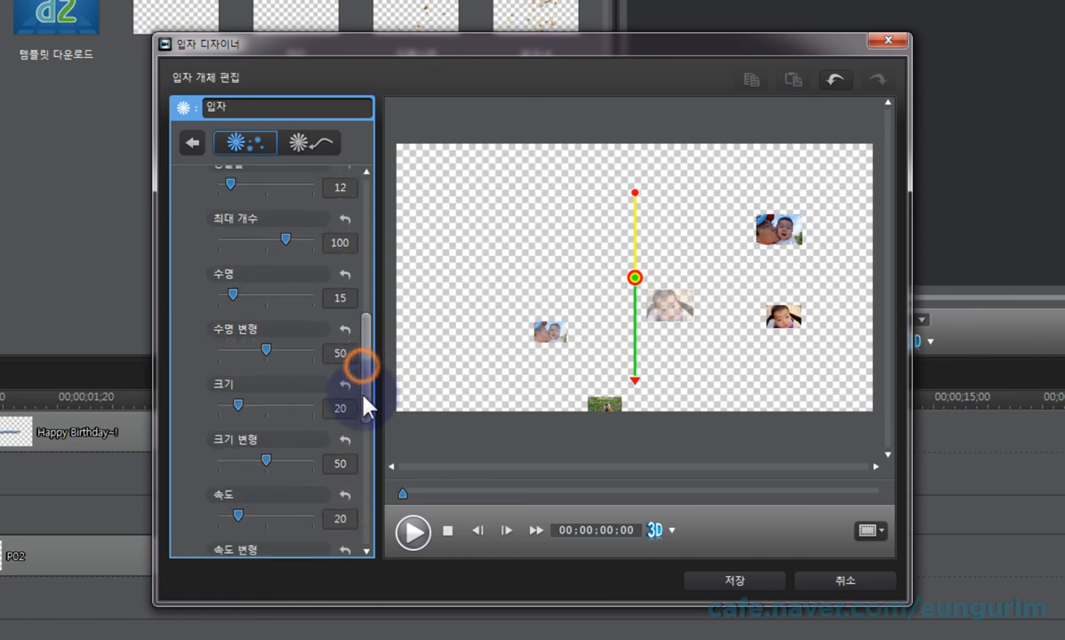
pyautogui.click(233, 379)
pyautogui.moveTo(233, 380); pyautogui.dragTo(226, 380)
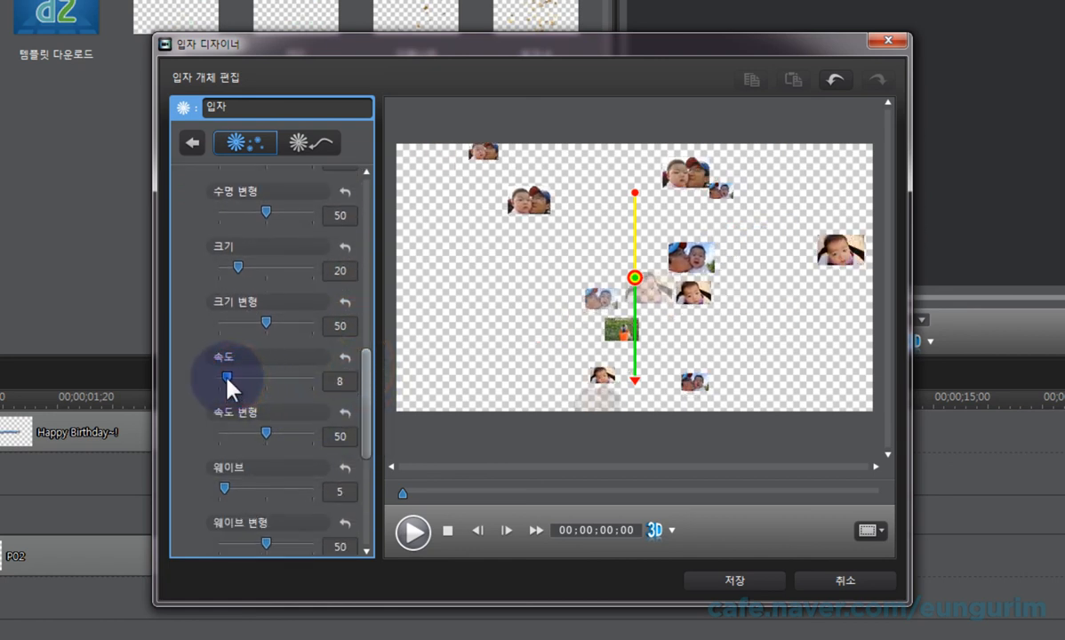
# - Play the photo particle animation from the start to check the emission rate and speed, and stop it
pyautogui.click(452, 531)
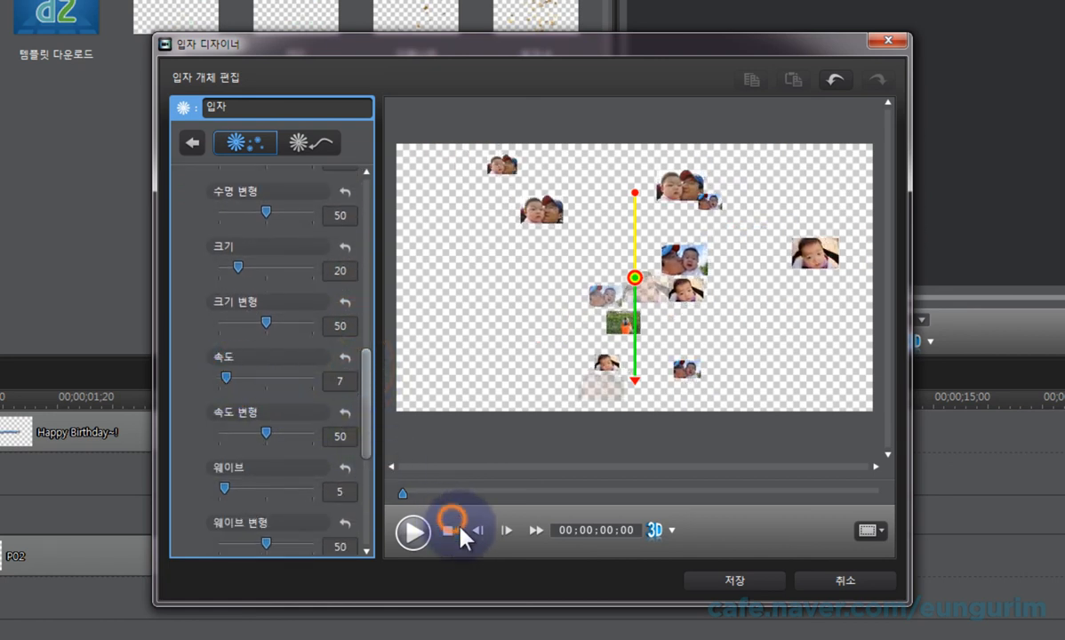
pyautogui.click(411, 531)
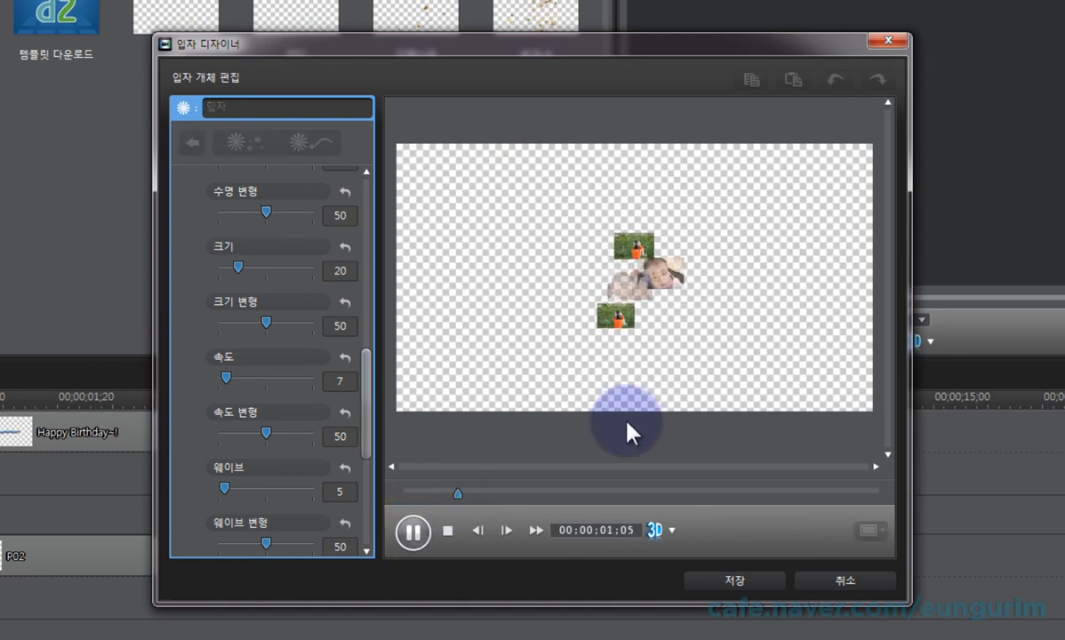
pyautogui.click(448, 531)
# - Apply the straight horizontal left-to-right motion path to the particle object
pyautogui.click(297, 141)
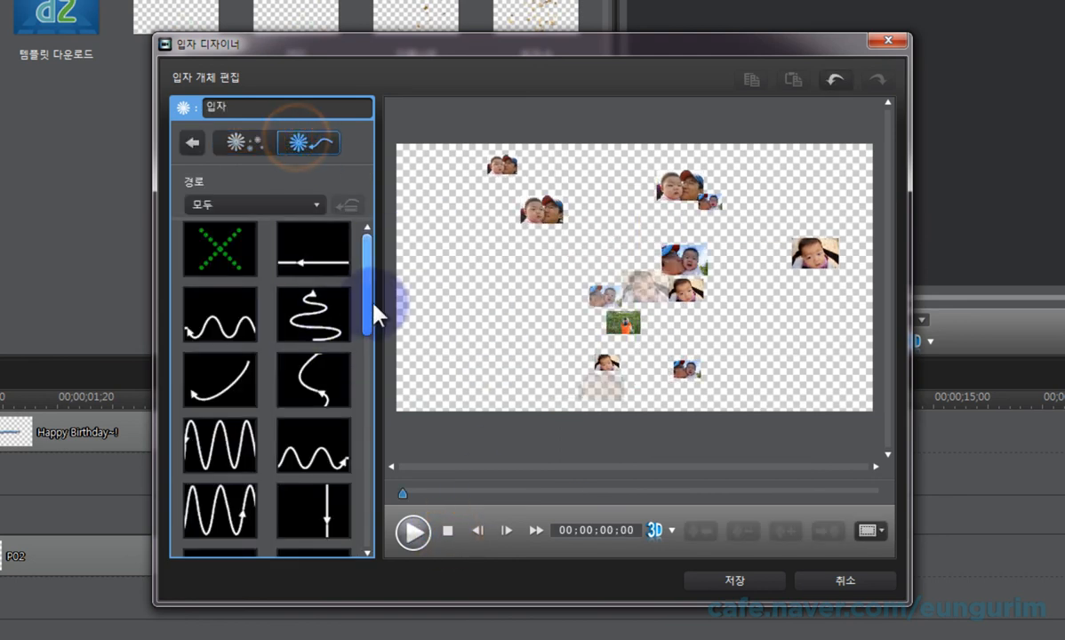
pyautogui.moveTo(366, 294); pyautogui.dragTo(374, 441)
pyautogui.click(216, 391)
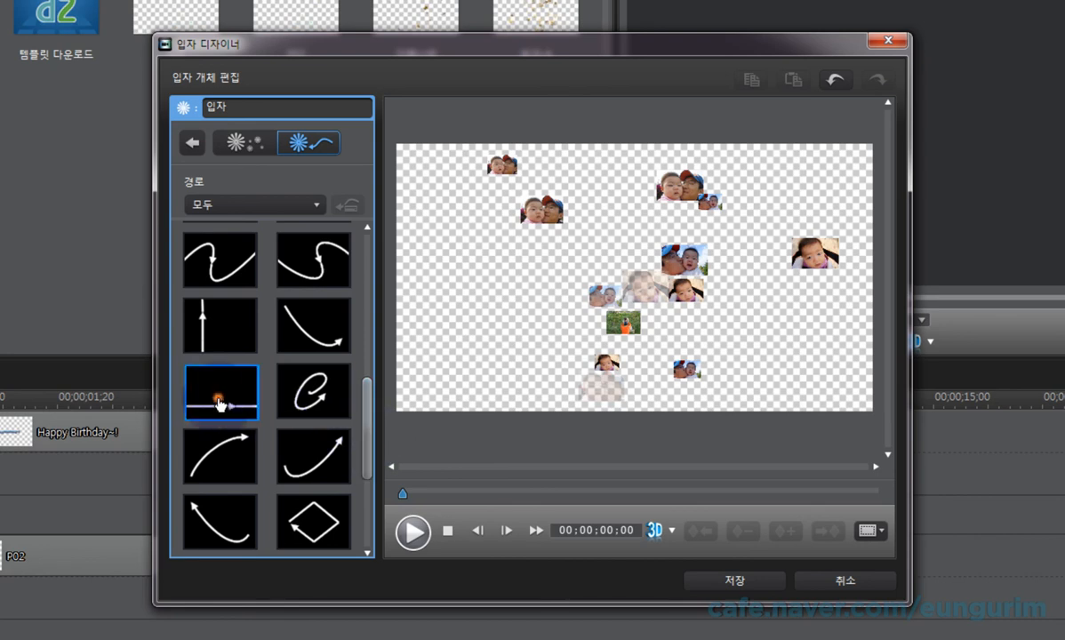
# - Play the animation from the start to check how the photos travel along the path, and return to the beginning
pyautogui.click(448, 530)
pyautogui.click(426, 528)
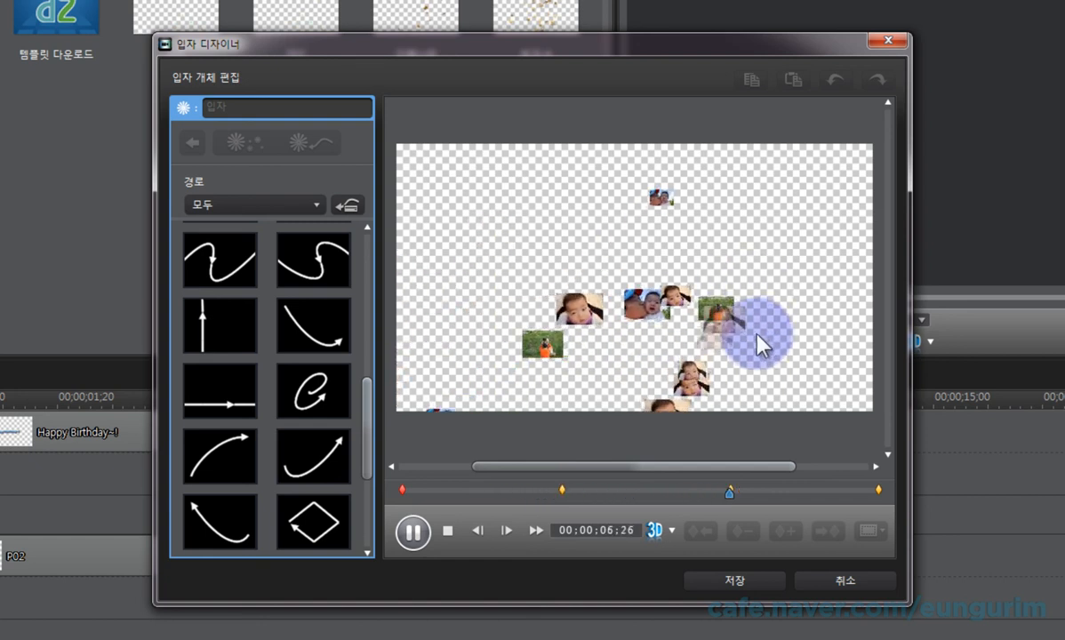
pyautogui.click(447, 531)
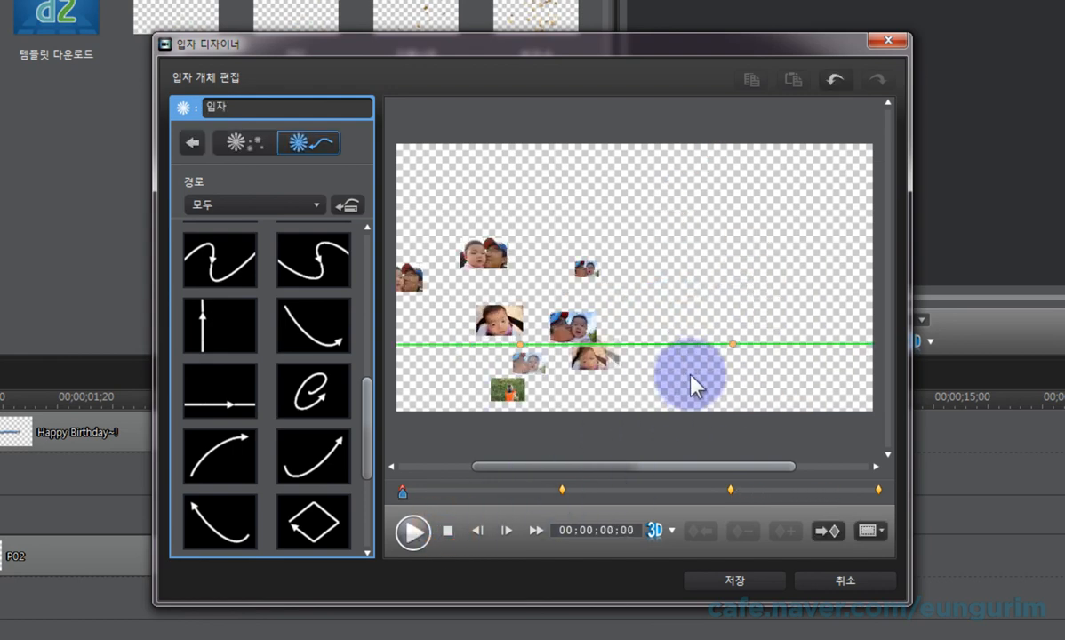